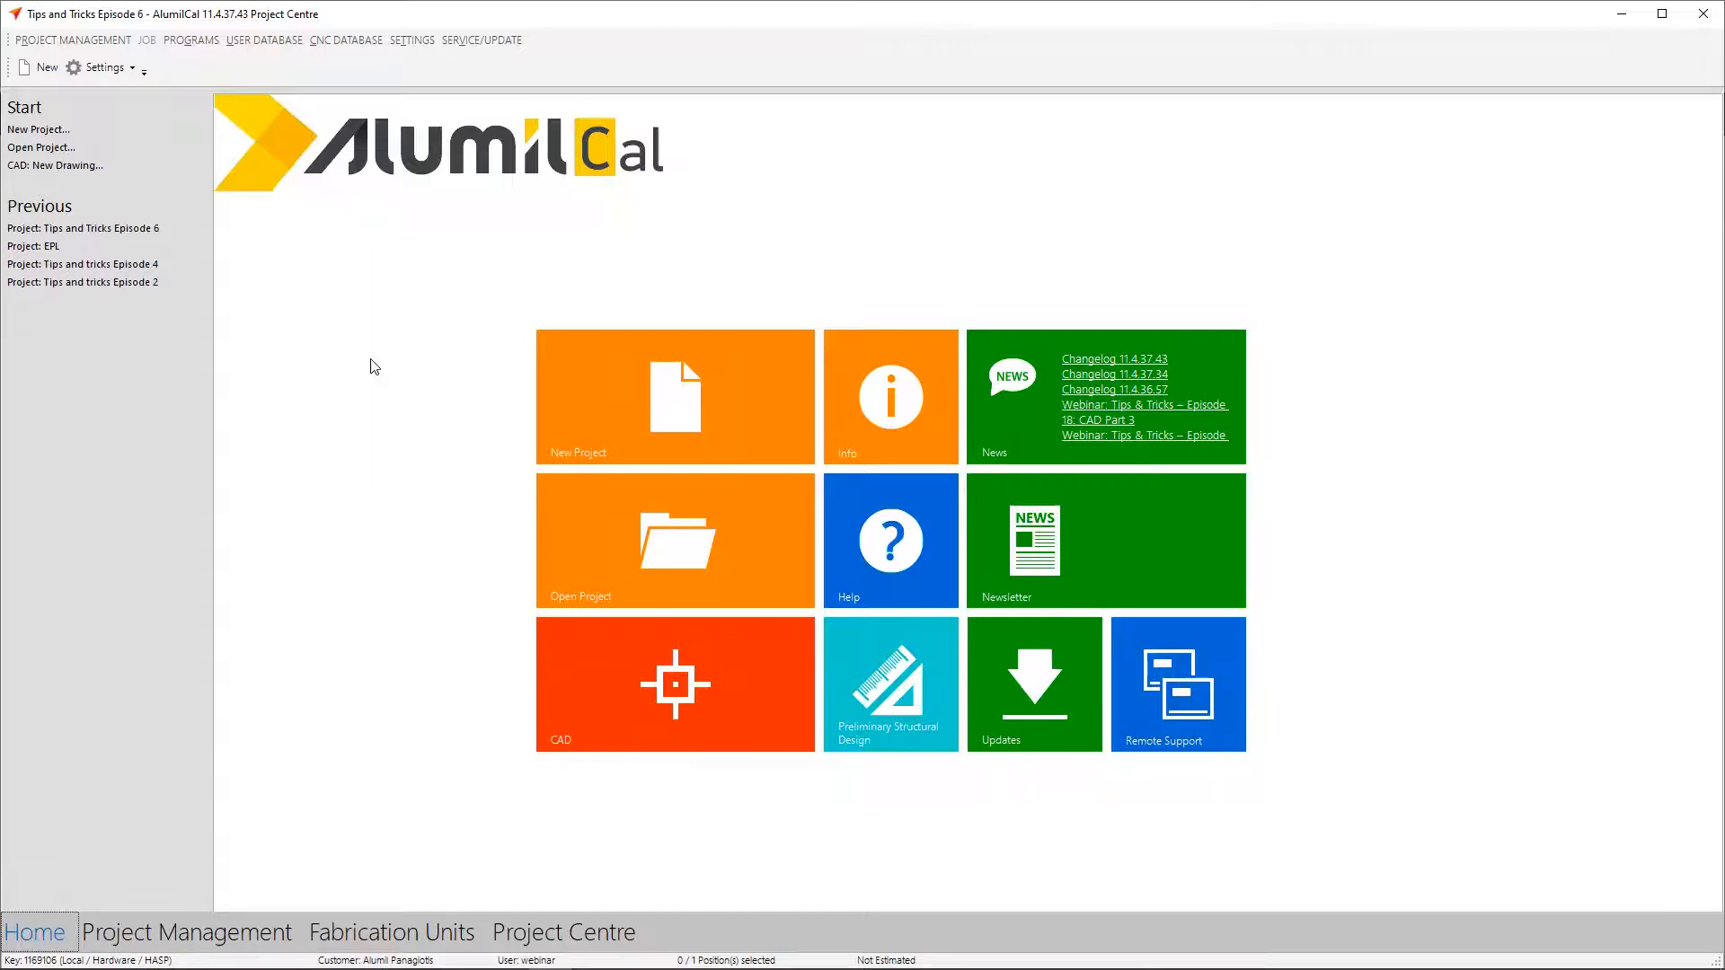
# - Open the Webinar data set from the user database's basic estimation data for editing
pyautogui.click(267, 40)
pyautogui.moveTo(354, 284)
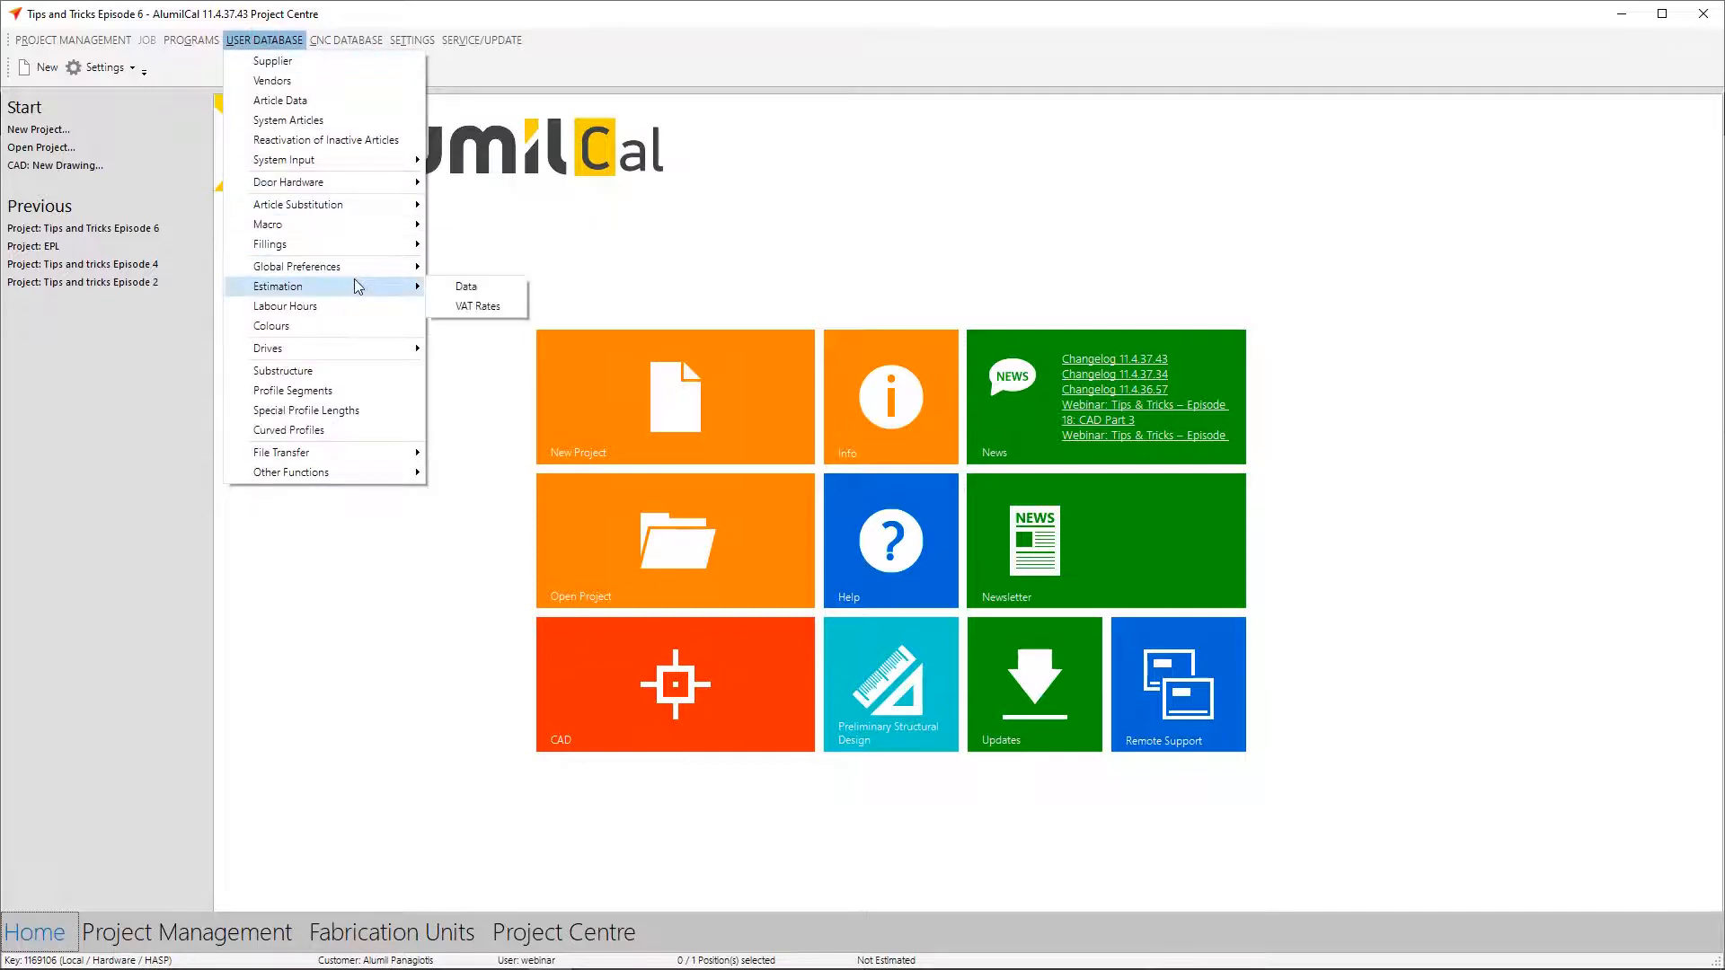
pyautogui.click(458, 286)
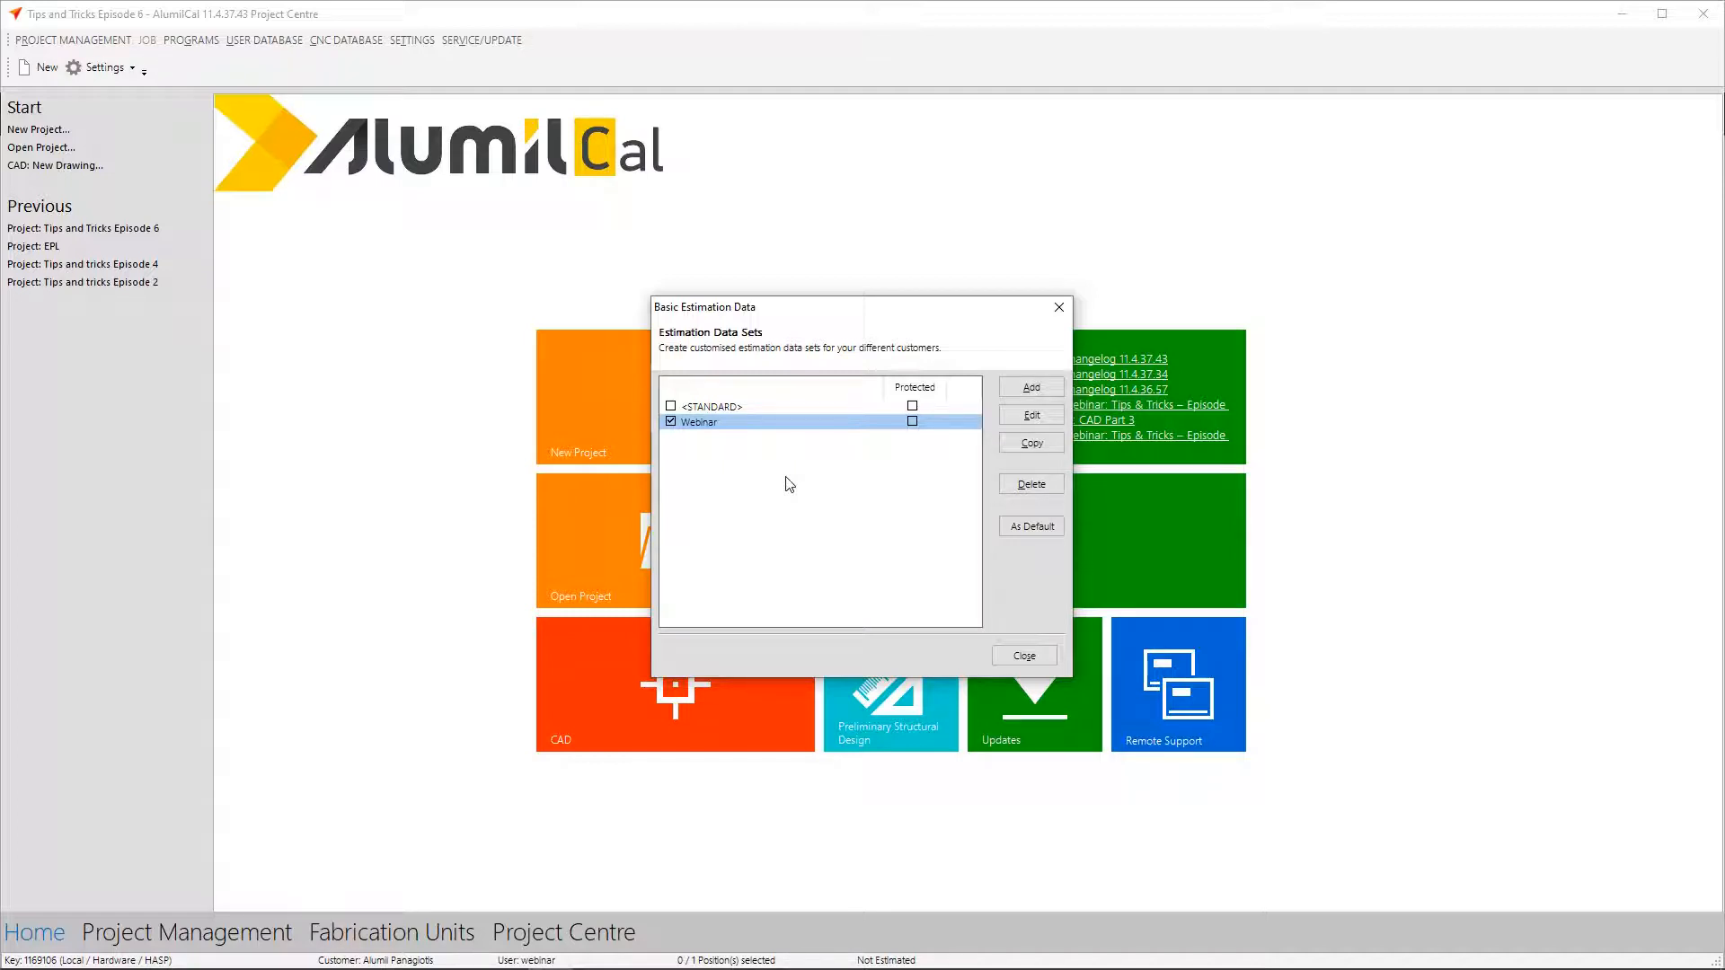
pyautogui.doubleClick(761, 432)
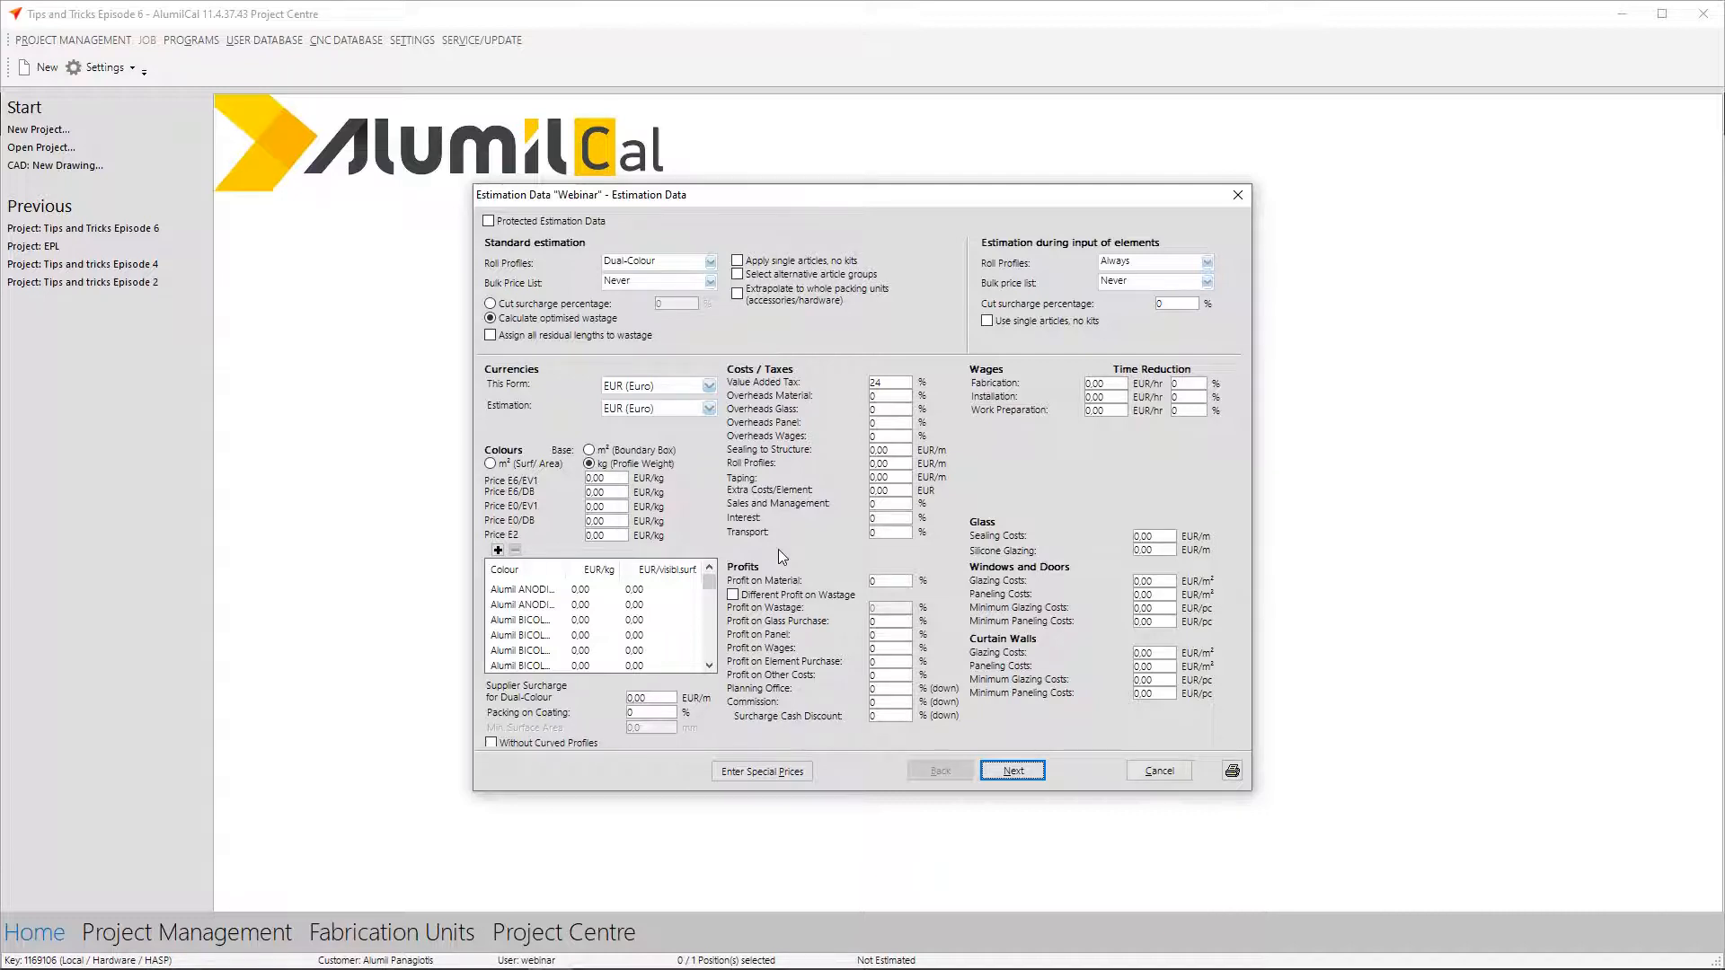
# - Review the material profit and cash discount surcharge fields, and compare the cut surcharge percentage and optimised wastage options
pyautogui.click(886, 584)
pyautogui.click(893, 716)
pyautogui.click(493, 305)
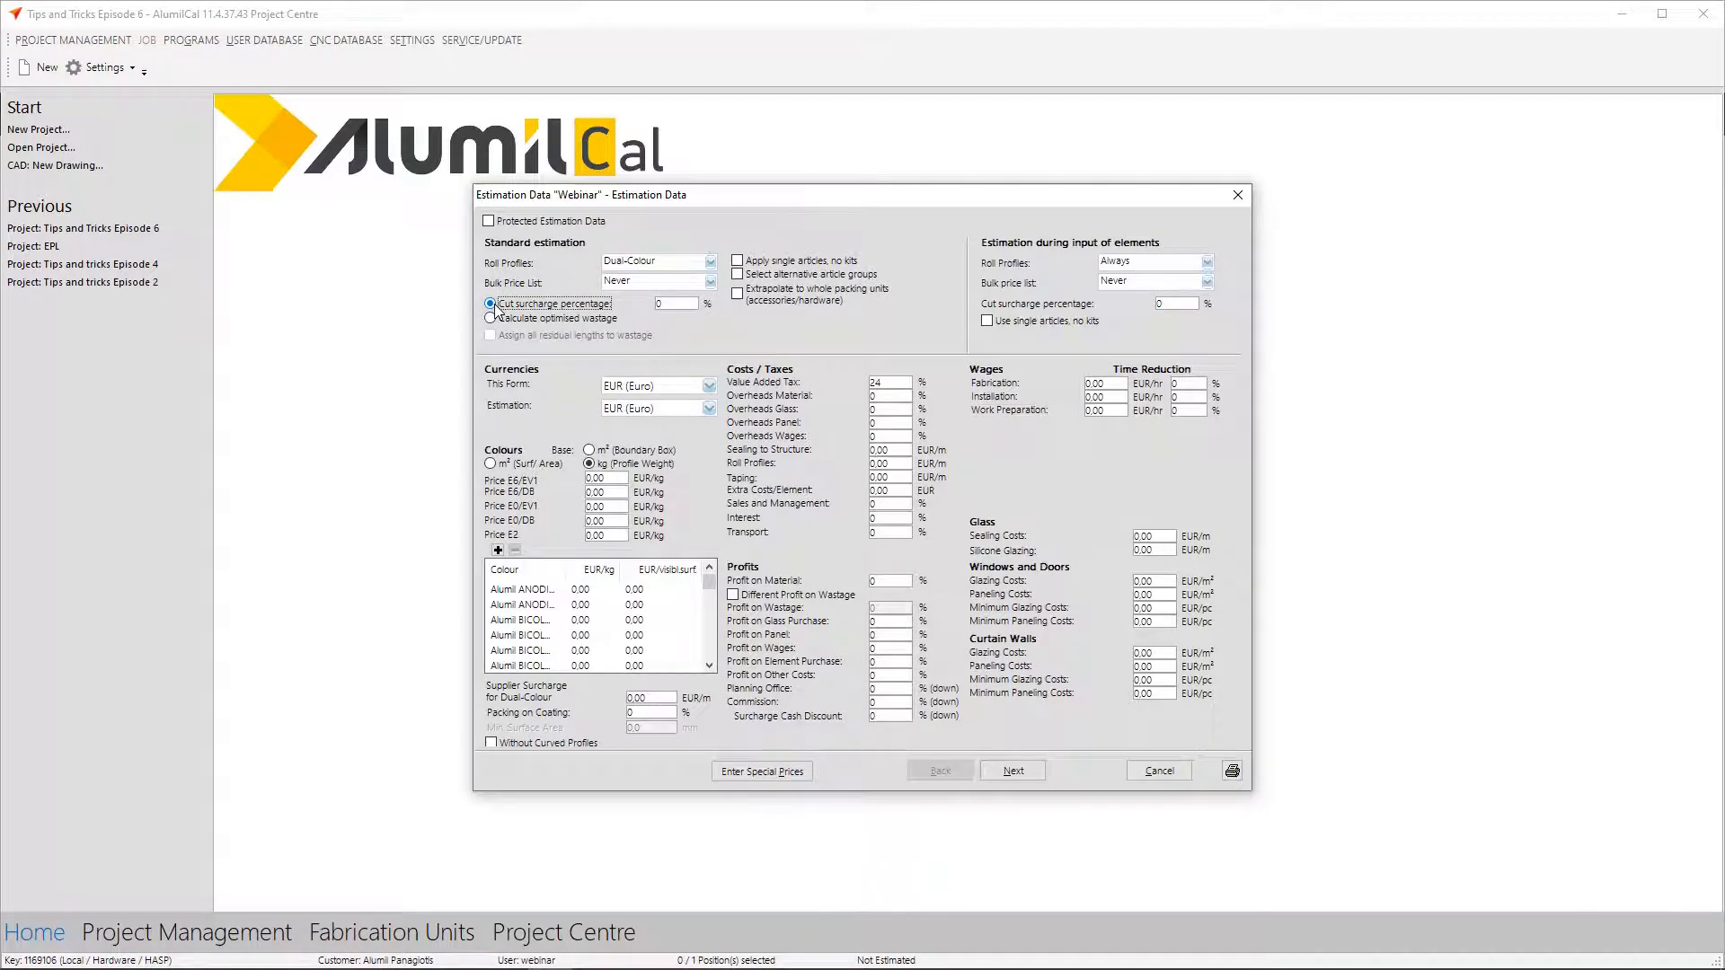
pyautogui.click(492, 319)
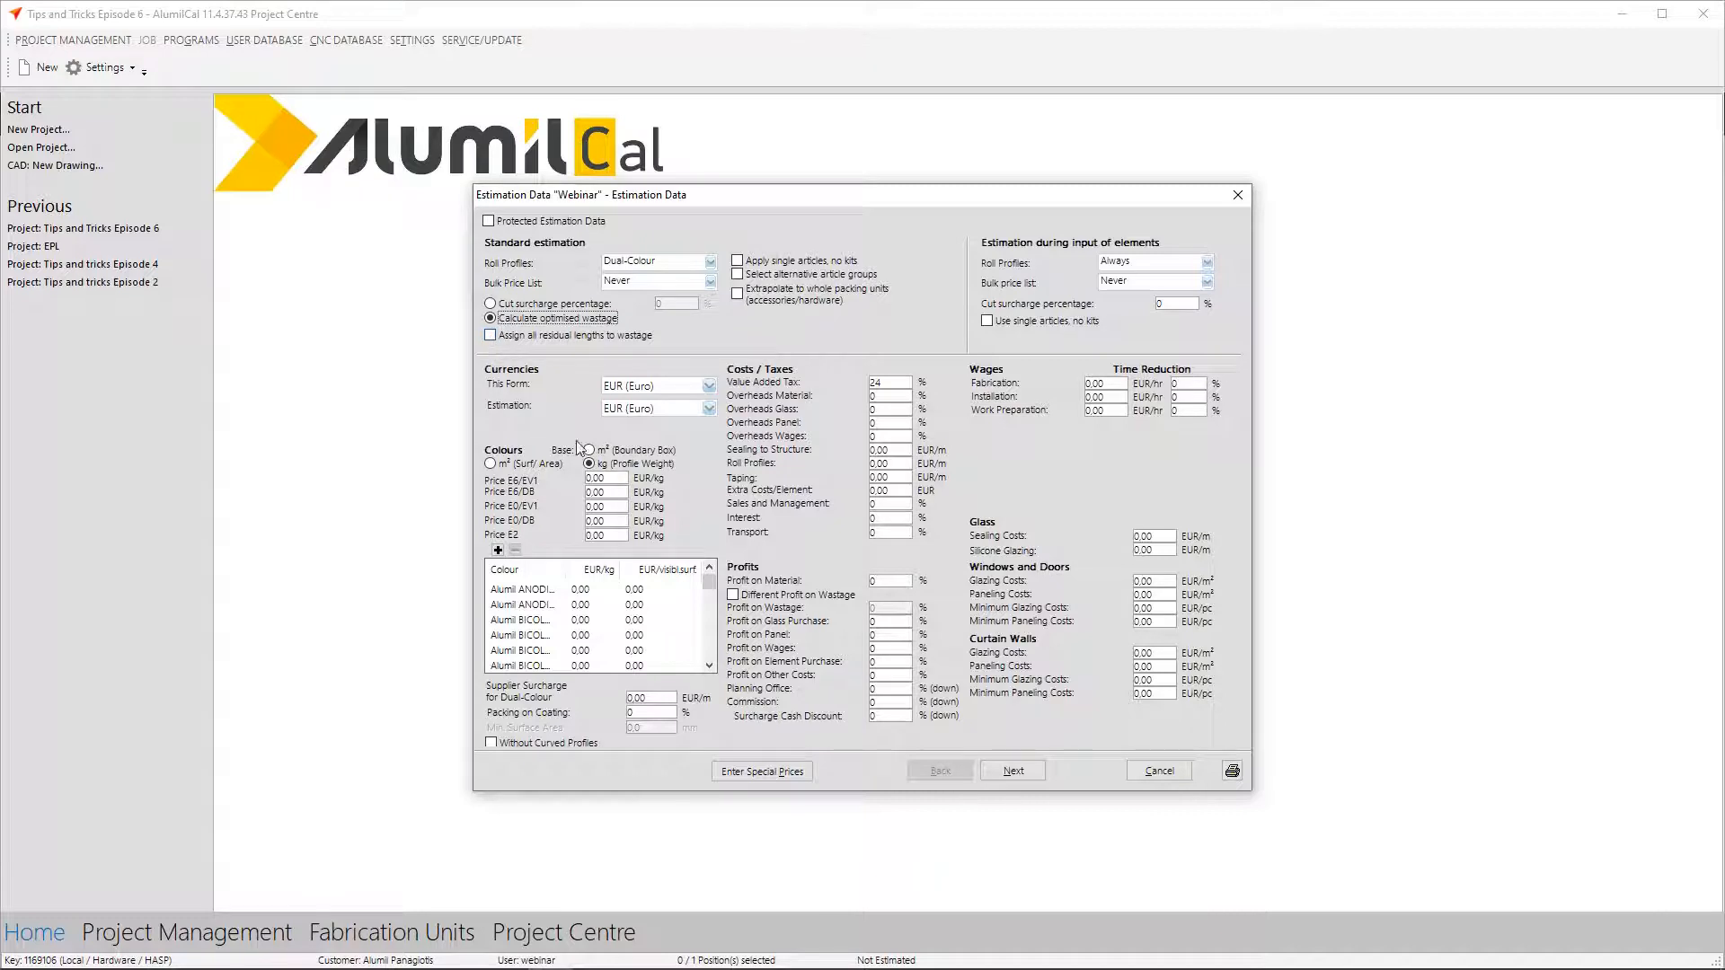
# - View the factor, discount and job discount fields of the Alumil GENERAL ACCE price group, then close them without changes
pyautogui.click(1008, 771)
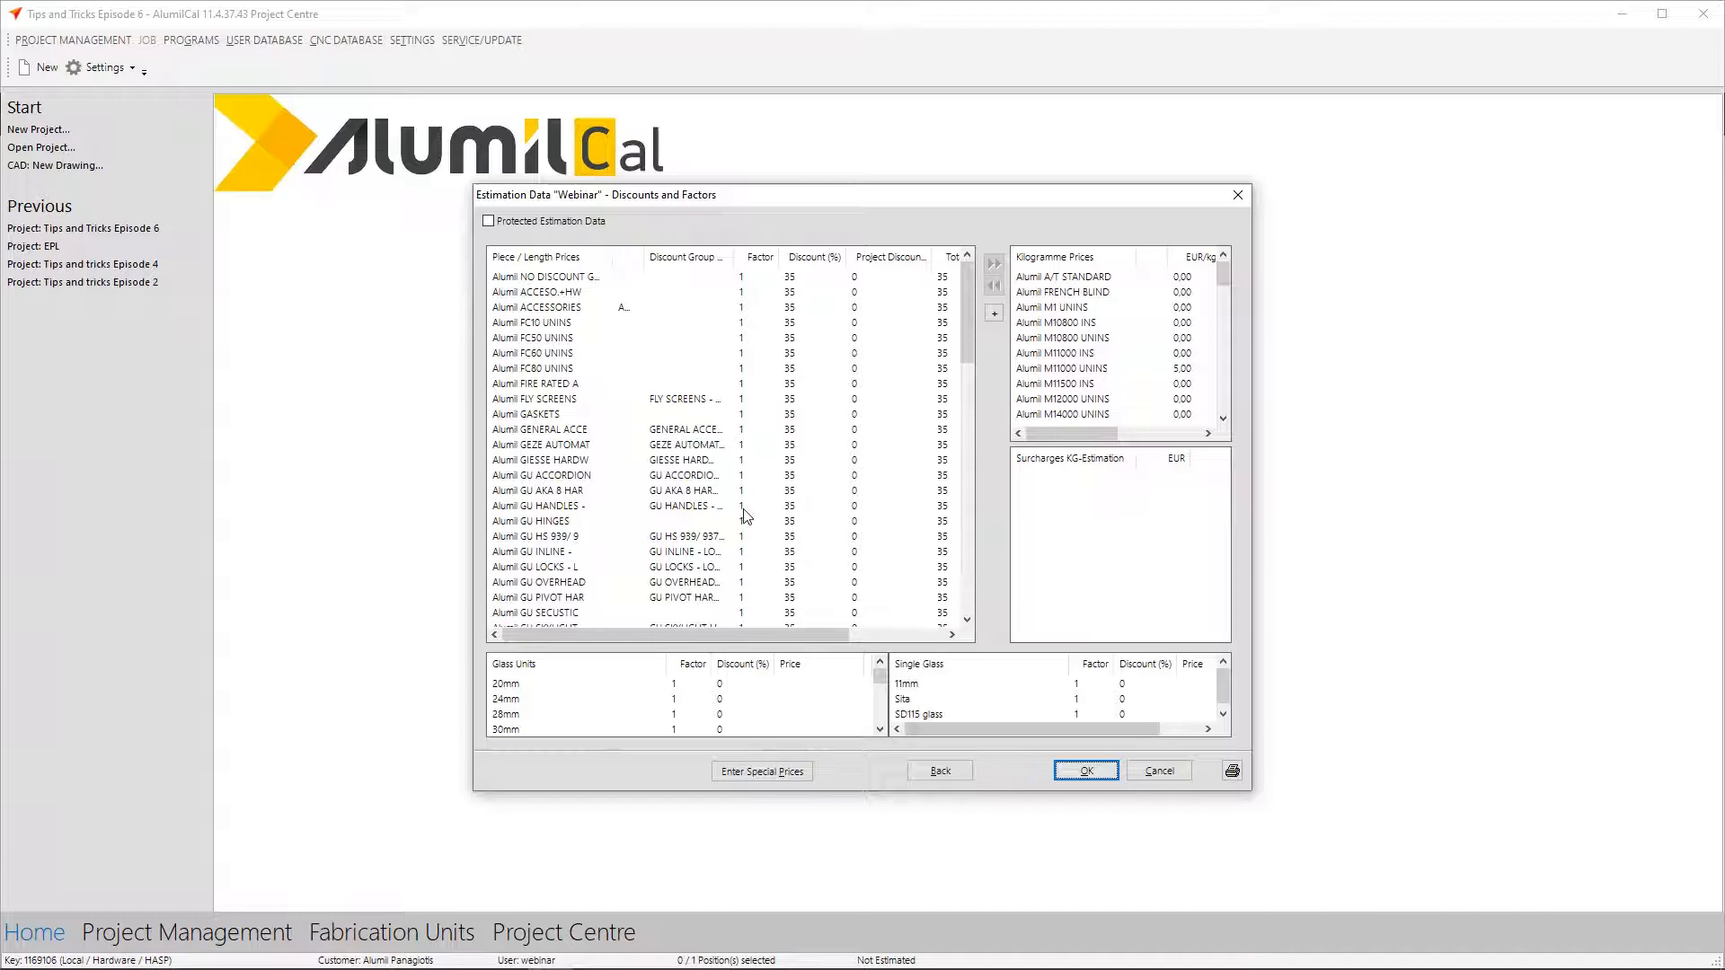
pyautogui.click(667, 432)
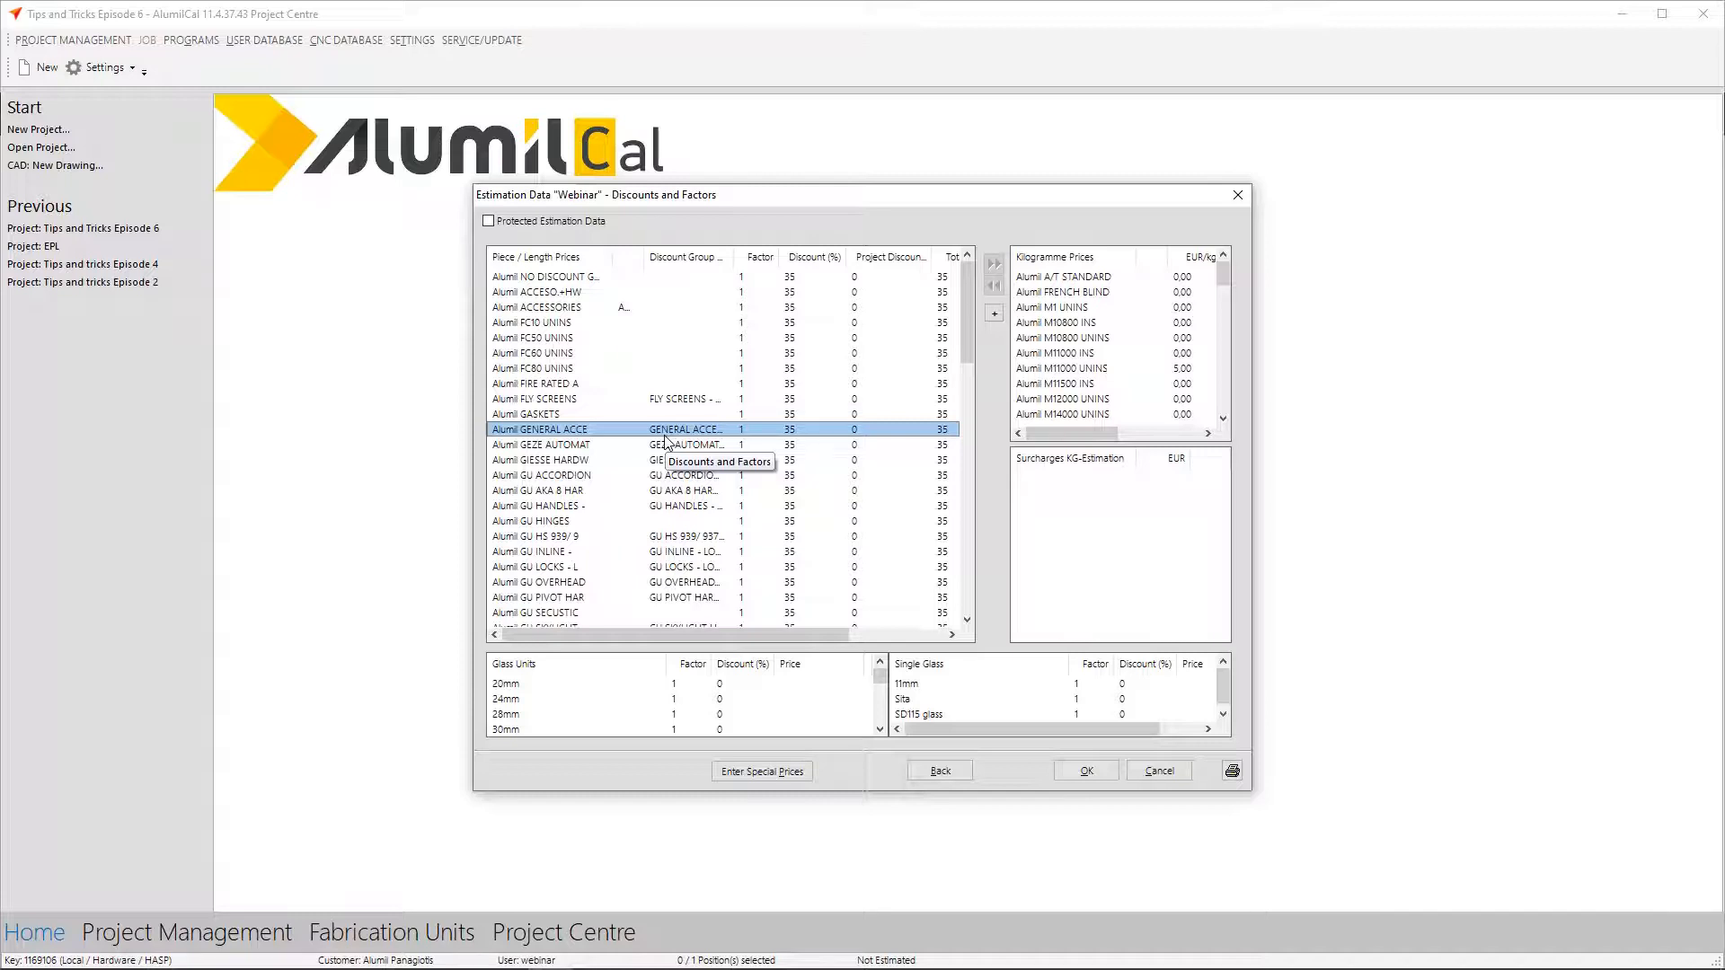
pyautogui.doubleClick(582, 433)
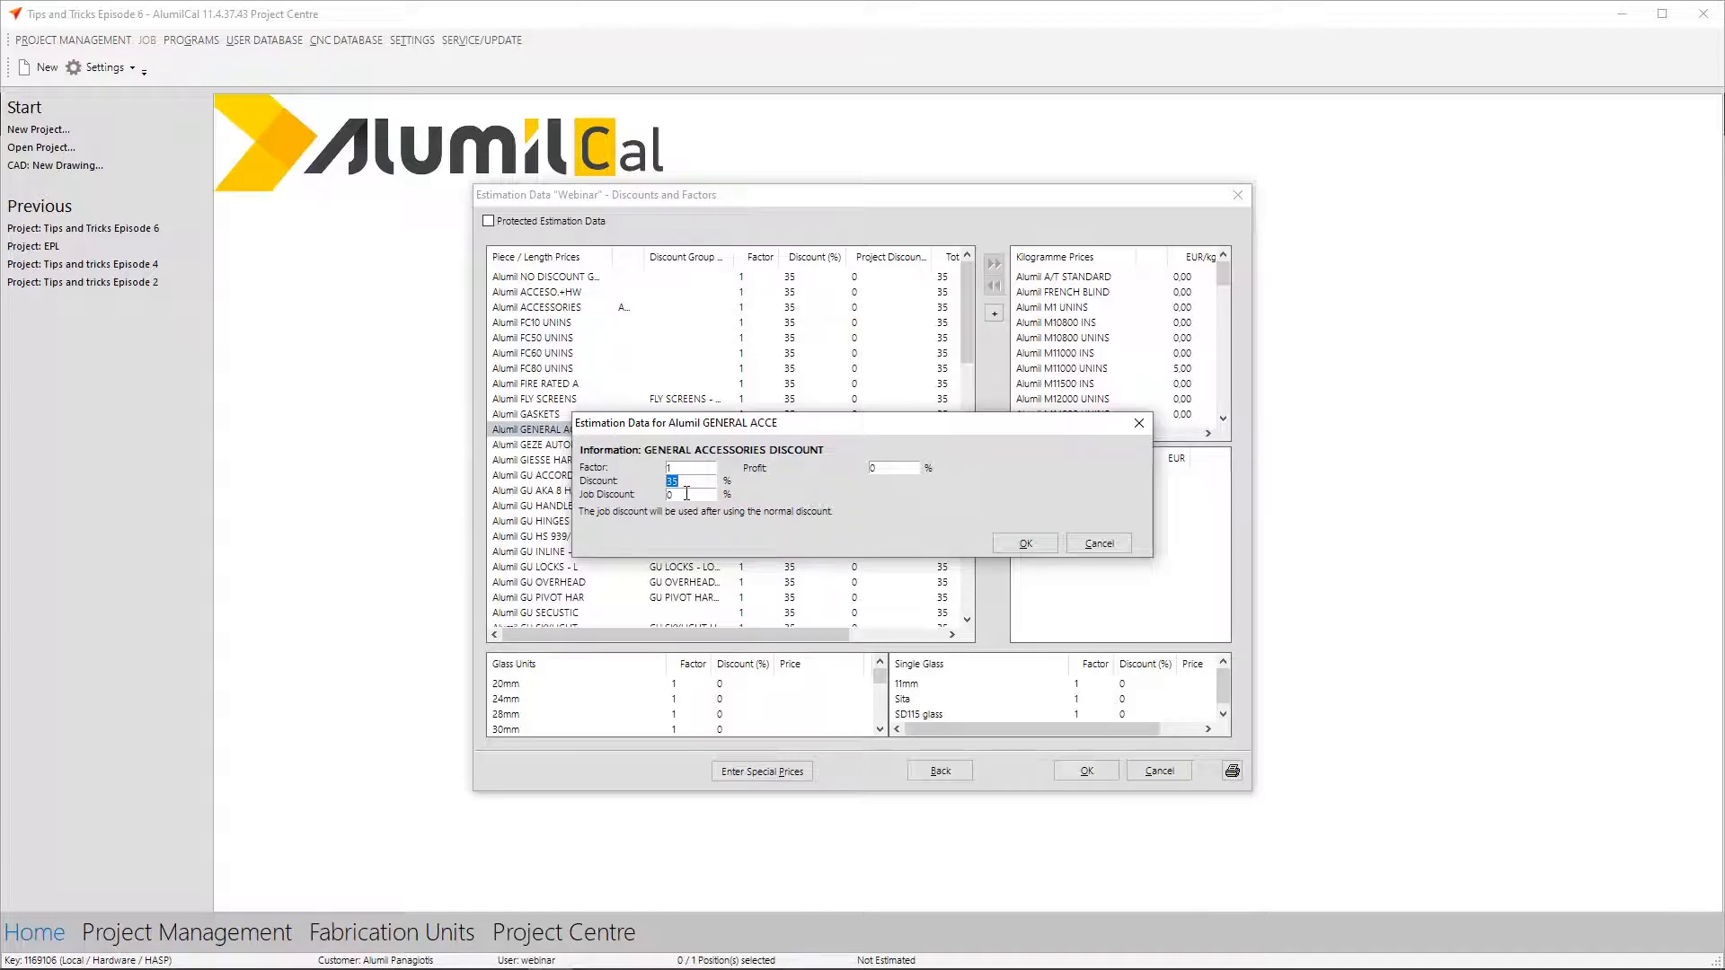
pyautogui.click(686, 494)
pyautogui.click(1096, 546)
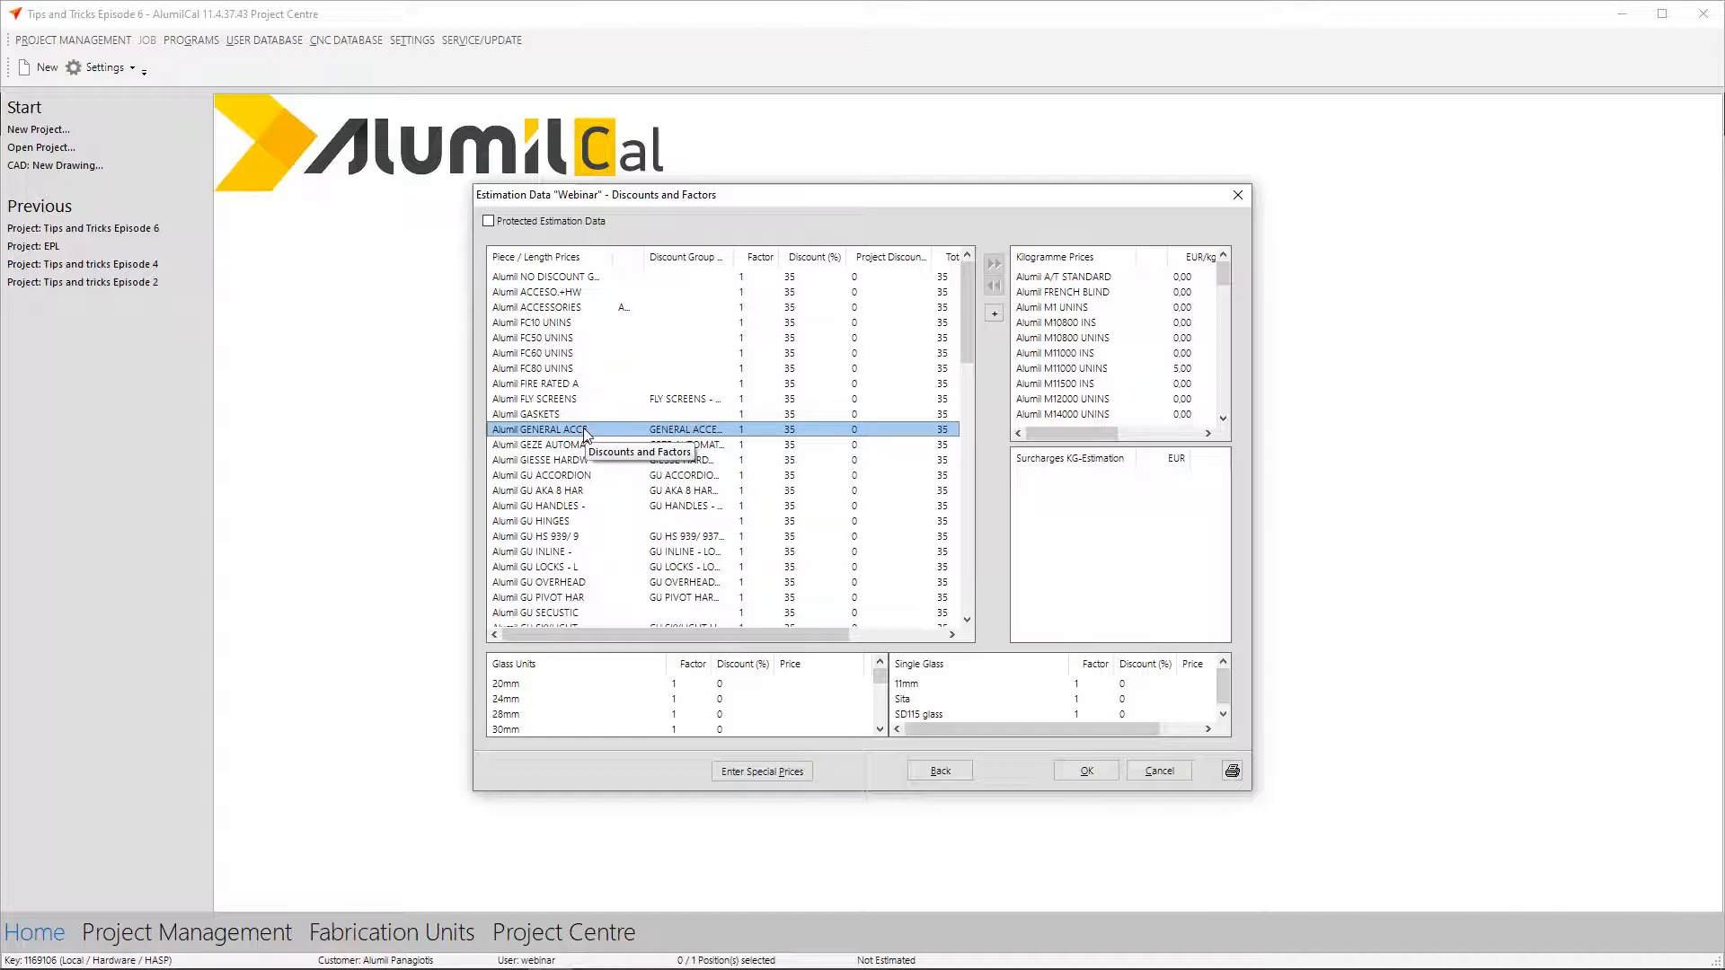
# - View the joint discount settings for the GENERAL ACCE and GU HS 939/937 price groups, leaving them without changes
pyautogui.keyDown('ctrl'); pyautogui.click(561, 537); pyautogui.keyUp('ctrl')
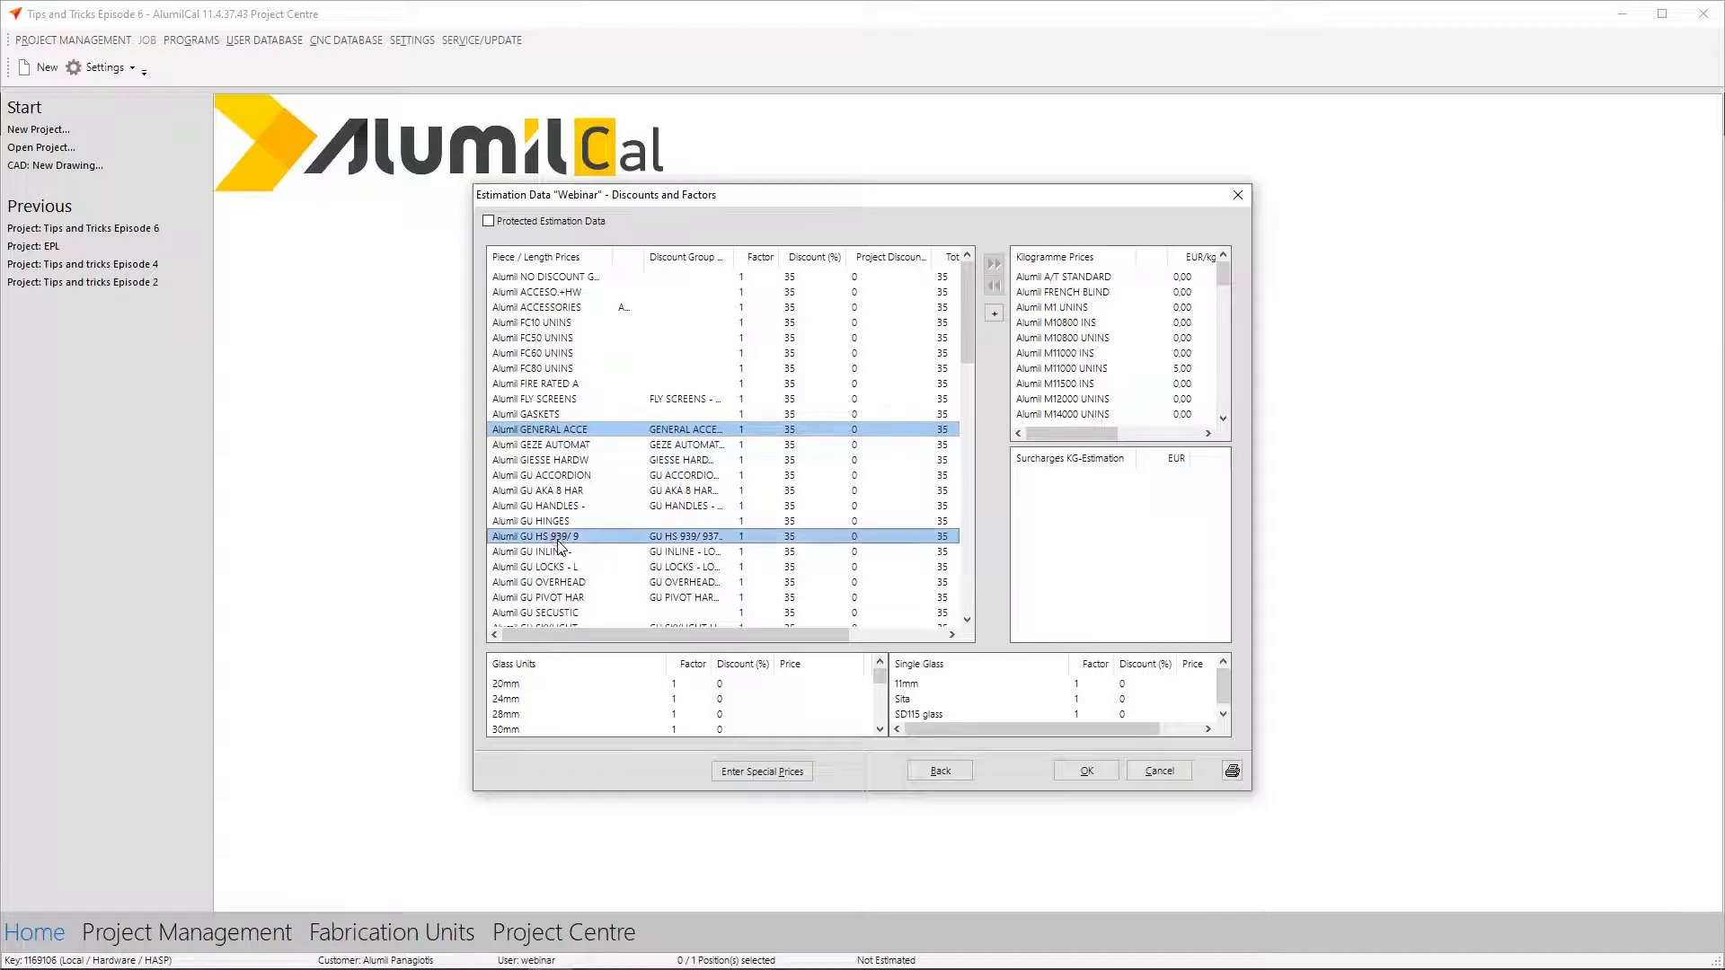
pyautogui.rightClick(586, 537)
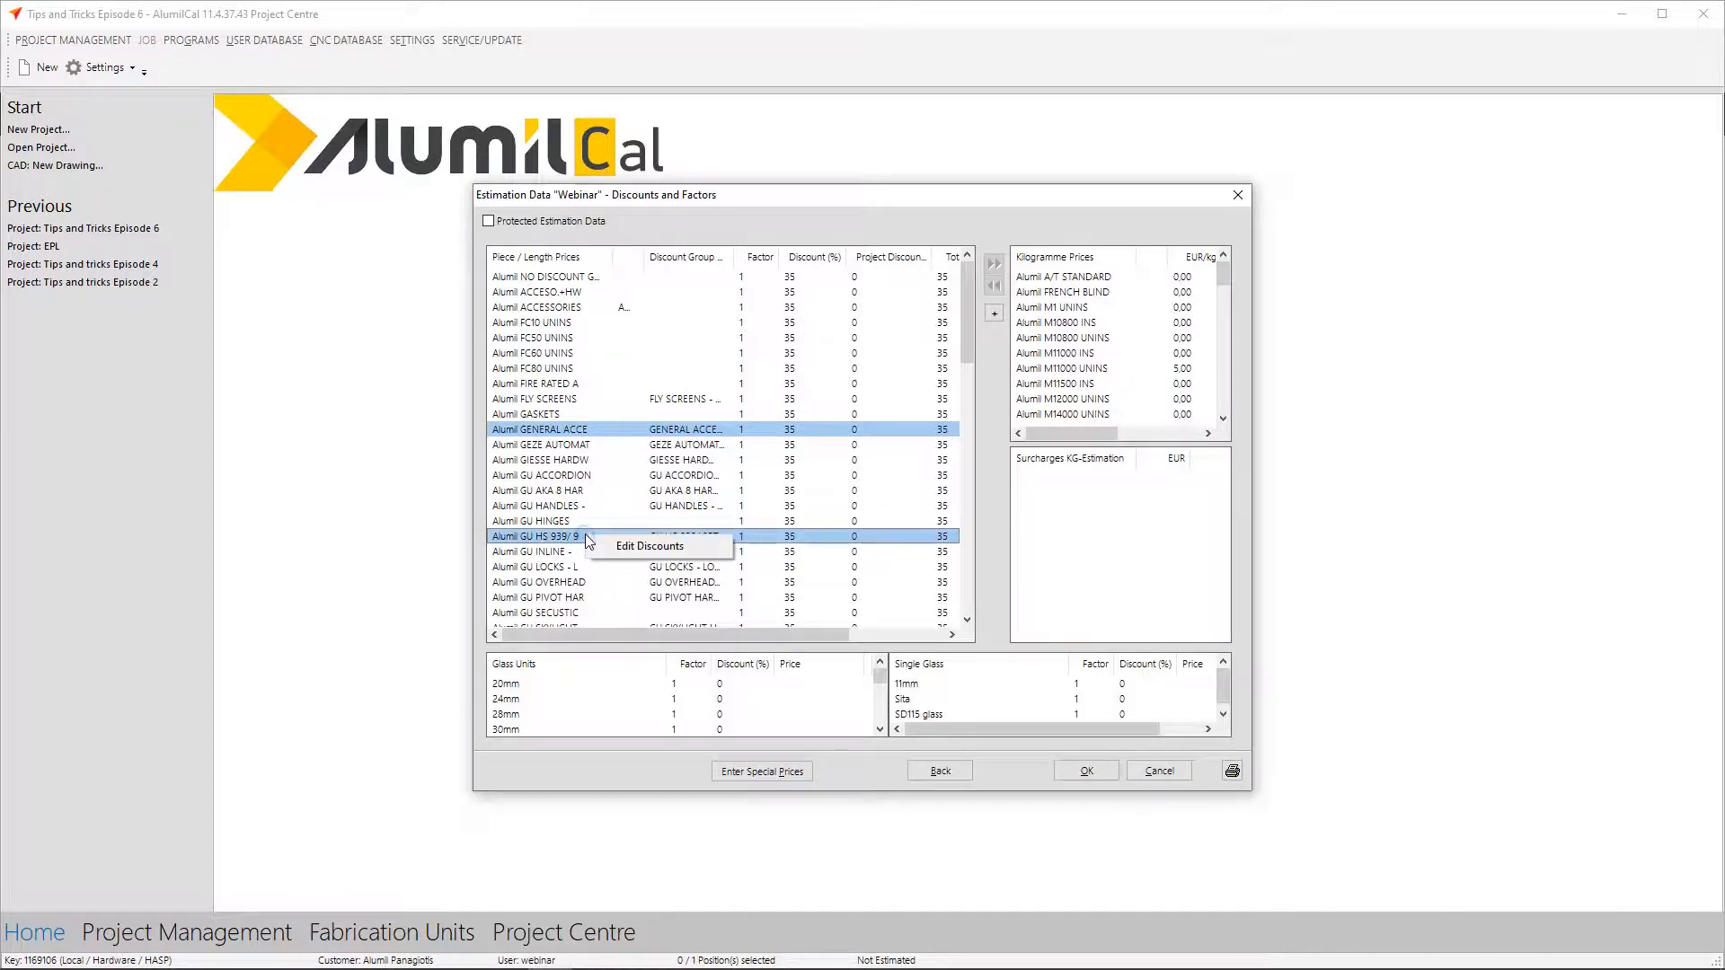
pyautogui.click(647, 547)
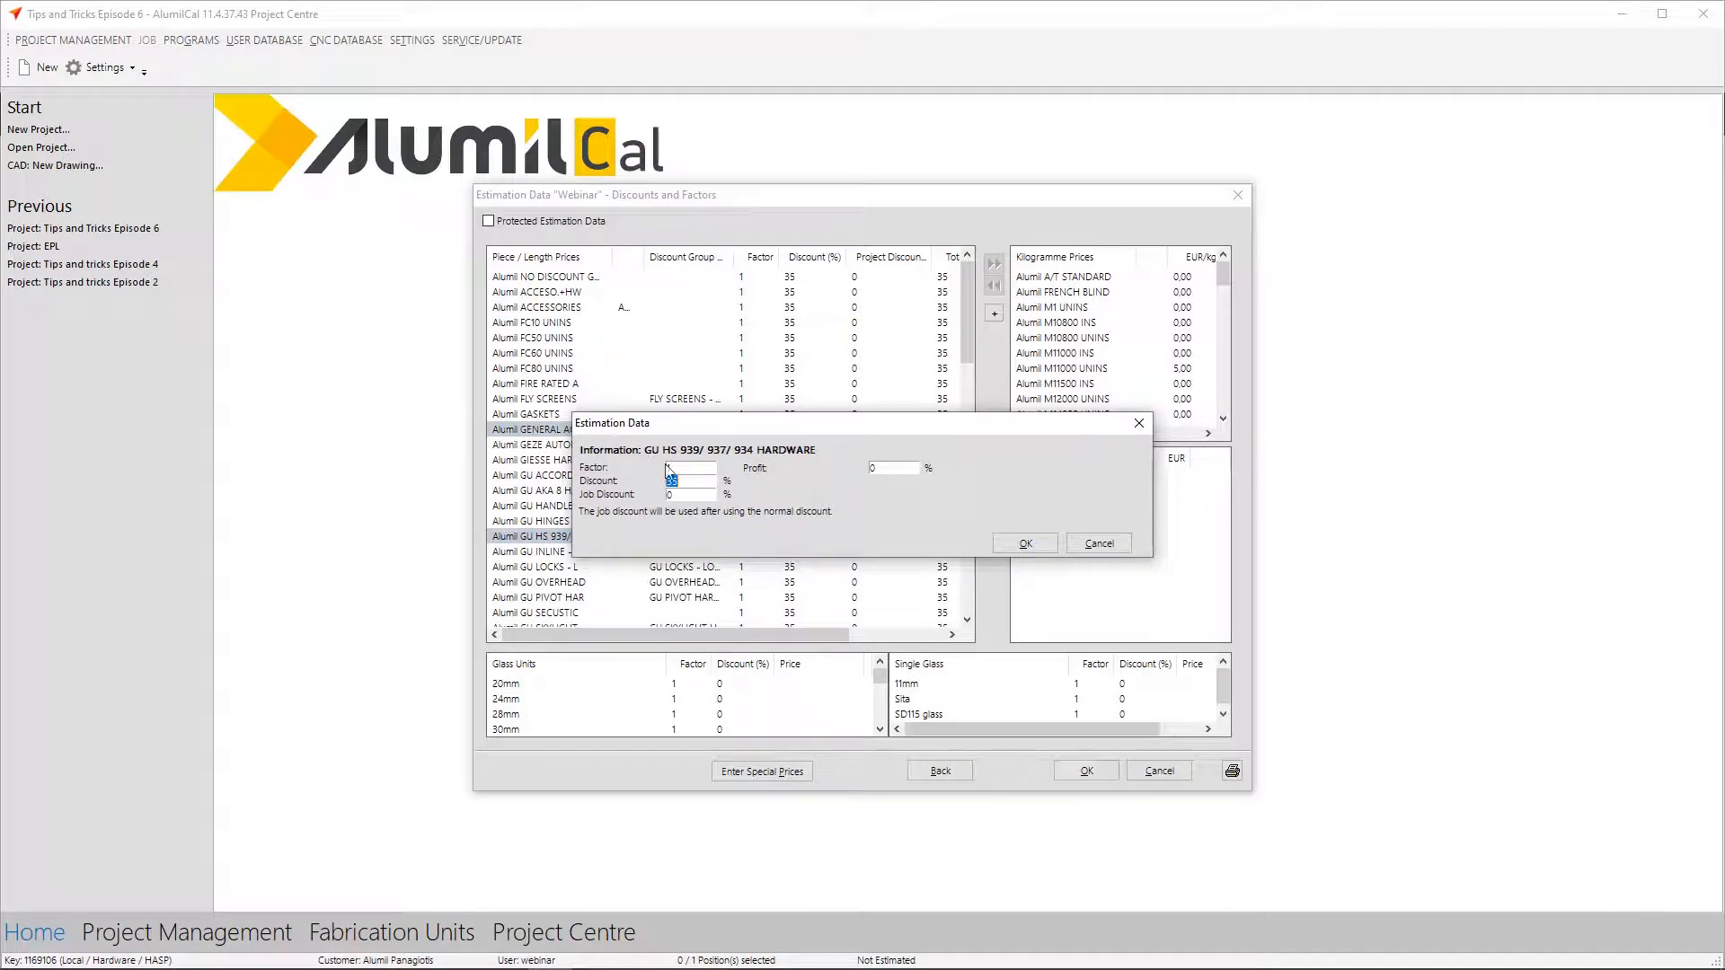
pyautogui.click(1096, 544)
# - View the joint discount settings for the contiguous range of price groups from Alumil FC10 UNINS to GU HANDLES
pyautogui.click(533, 325)
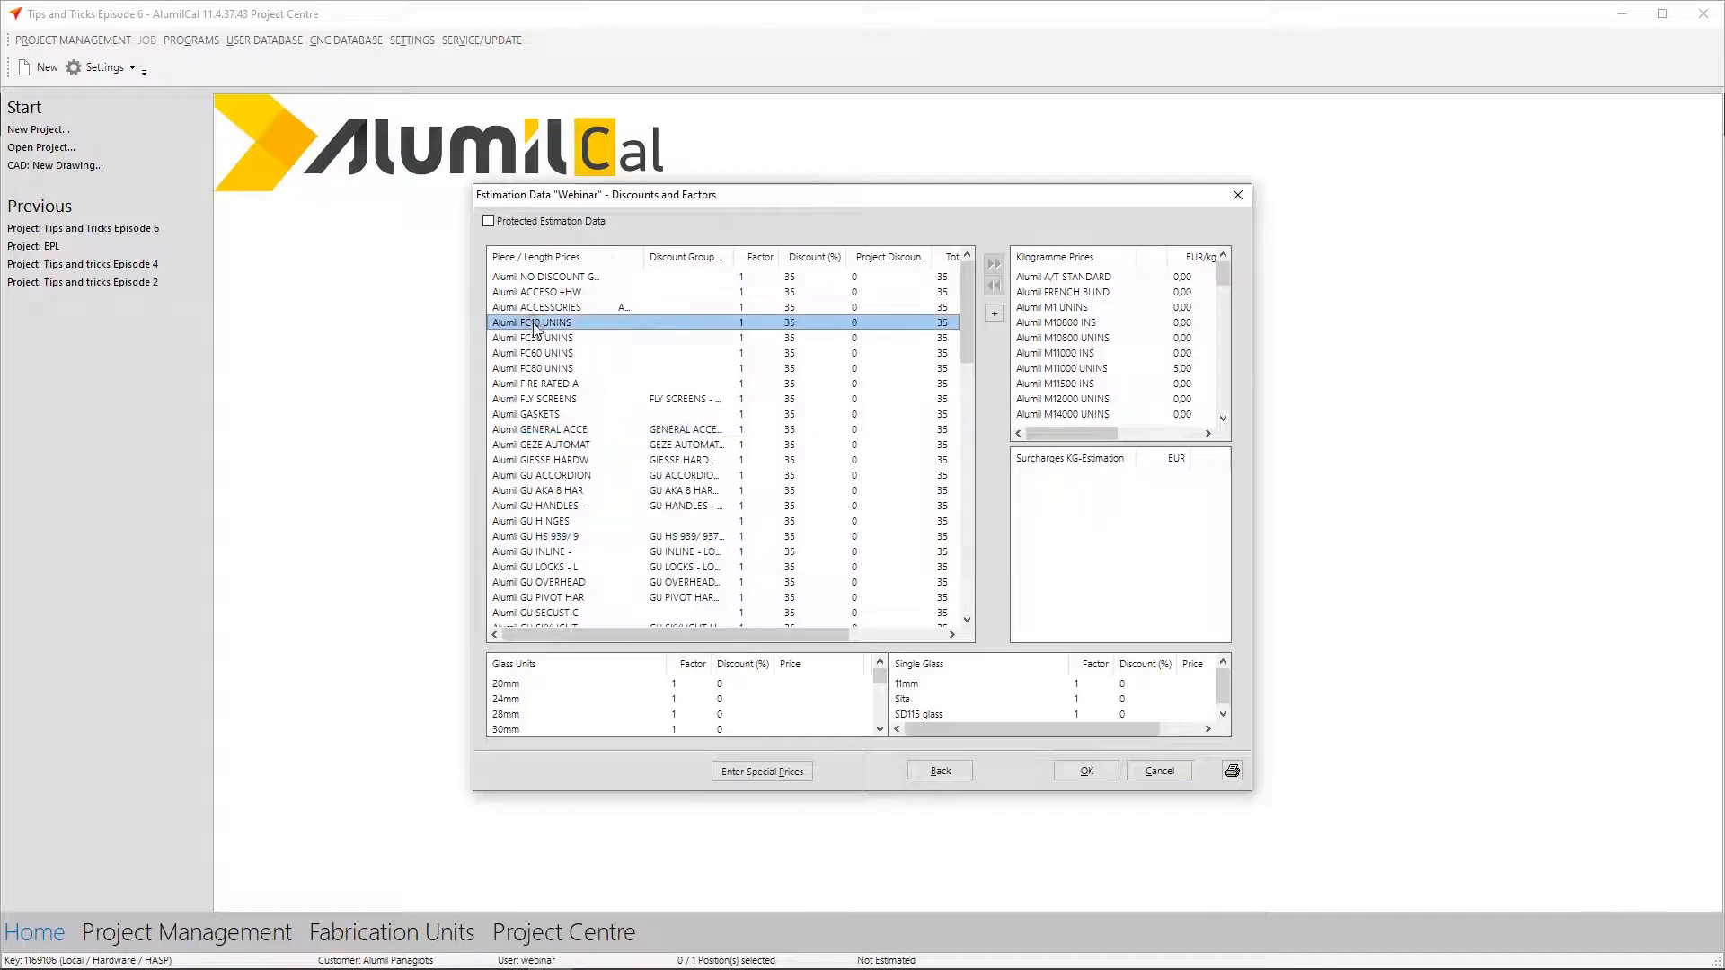
pyautogui.keyDown('shift'); pyautogui.click(542, 508); pyautogui.keyUp('shift')
pyautogui.rightClick(552, 428)
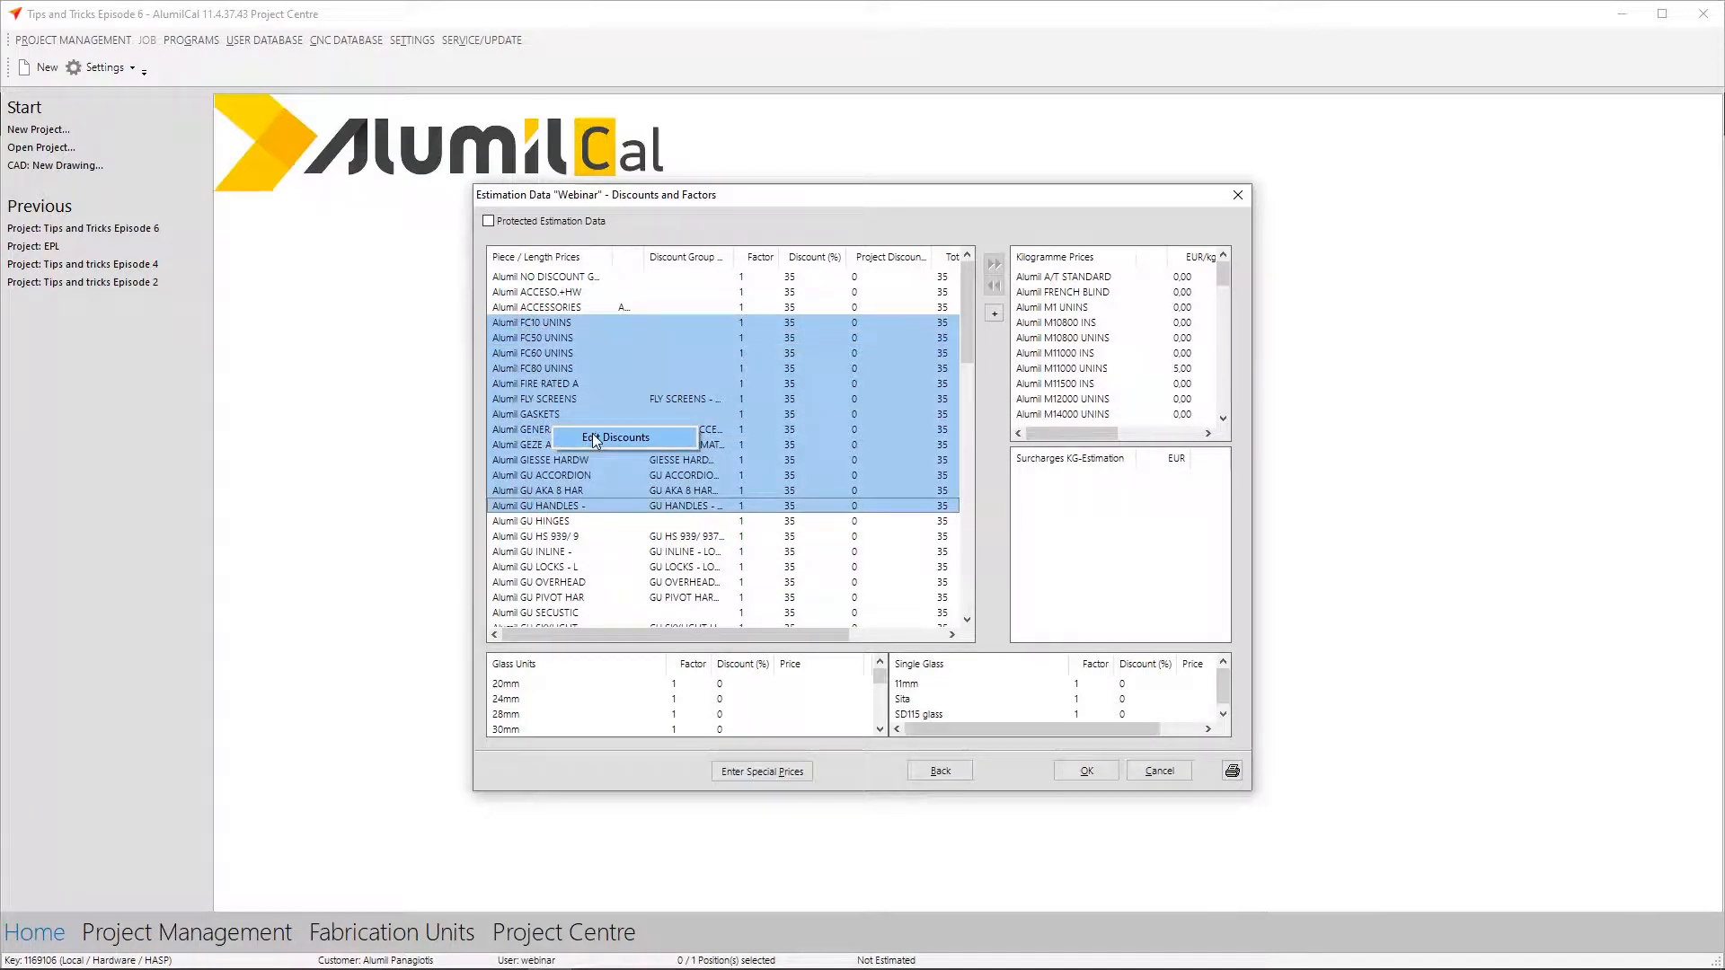
pyautogui.click(615, 438)
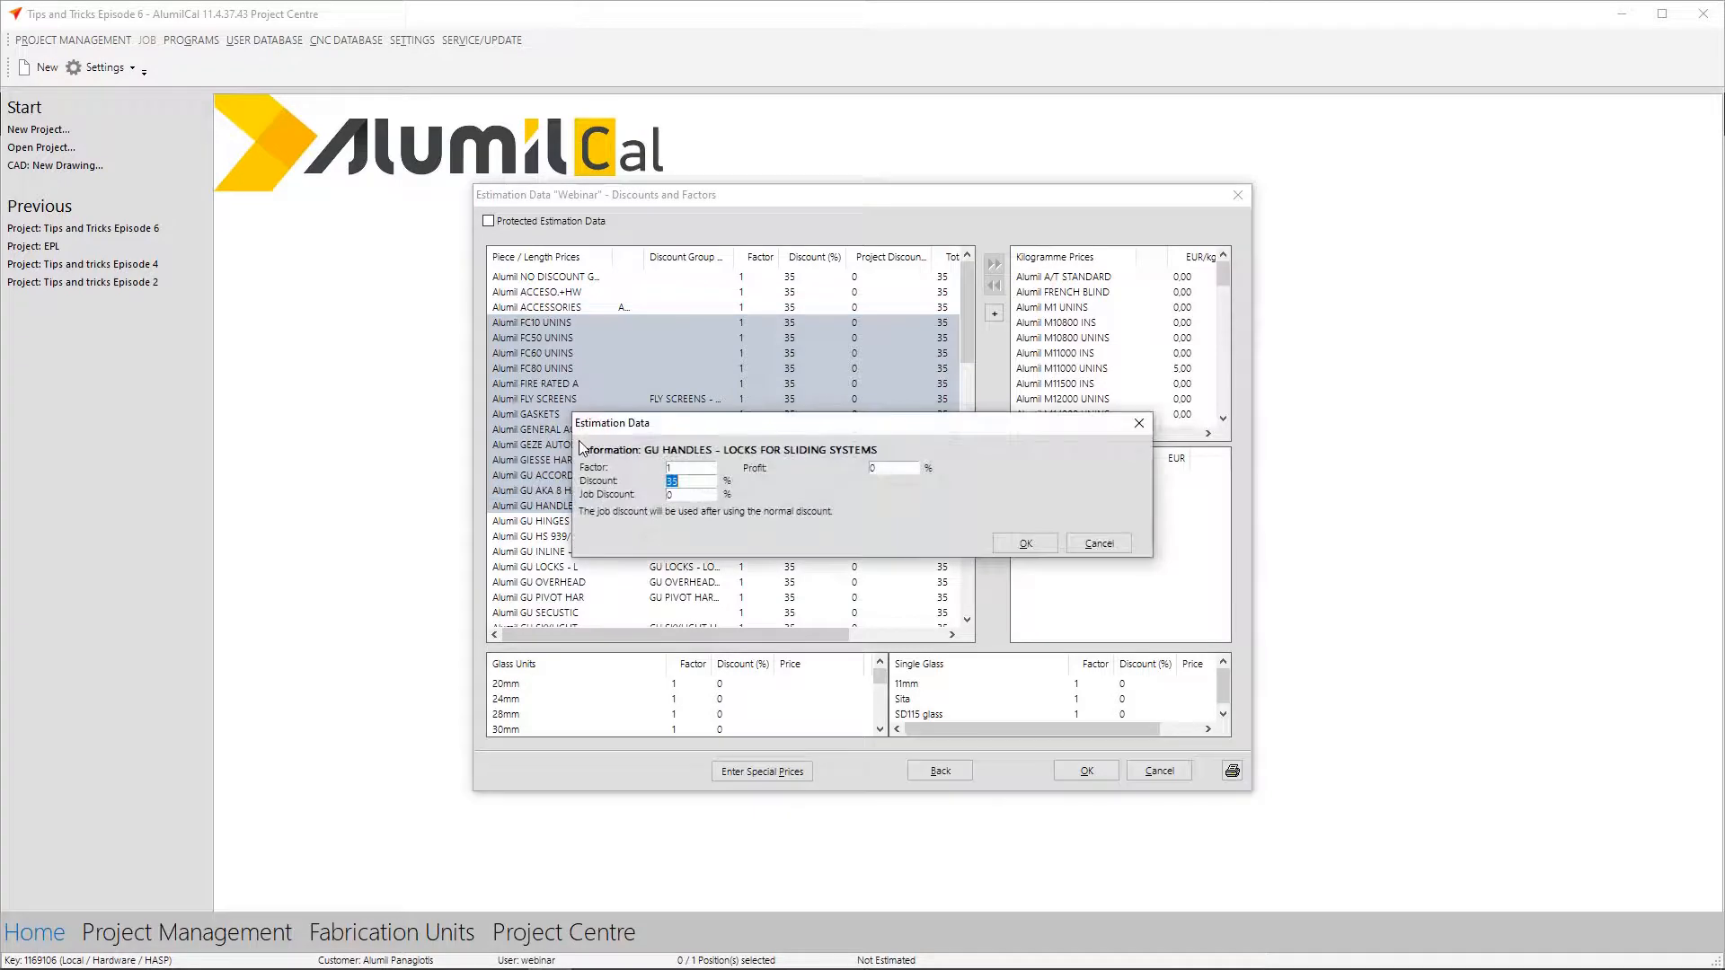
pyautogui.click(1098, 544)
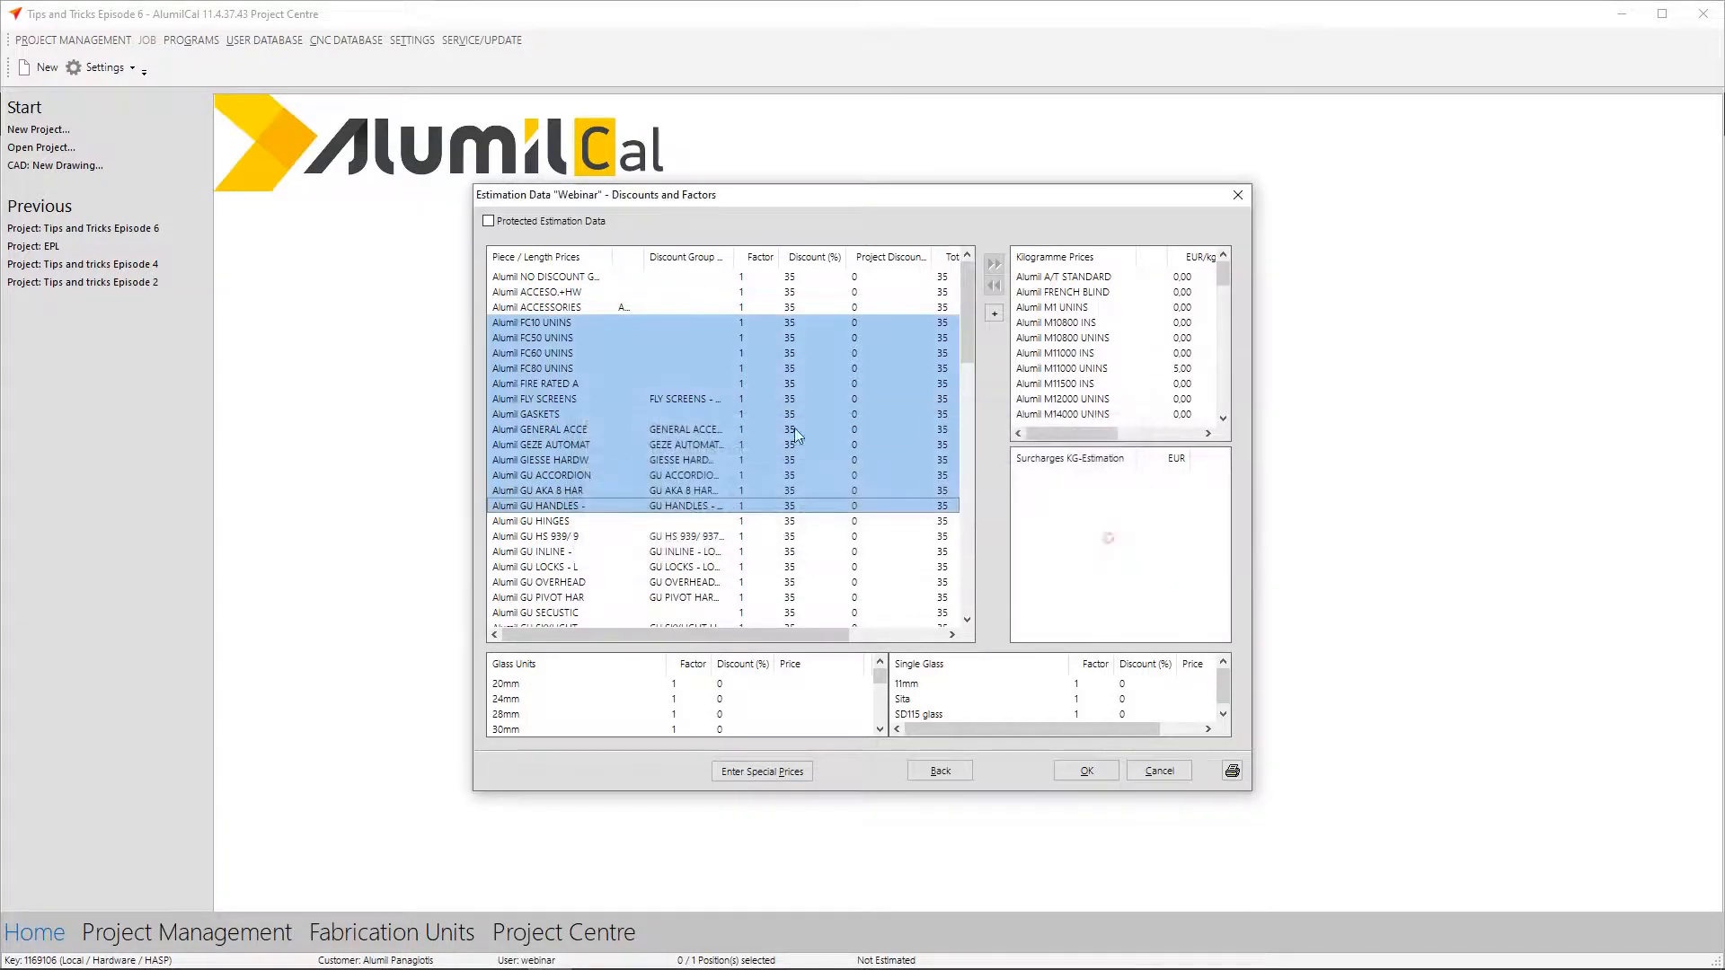
# - Try selecting all price groups from the FLY SCREENS row to the end of the list for discount editing
pyautogui.click(585, 406)
pyautogui.hotkey('shift', 'End')
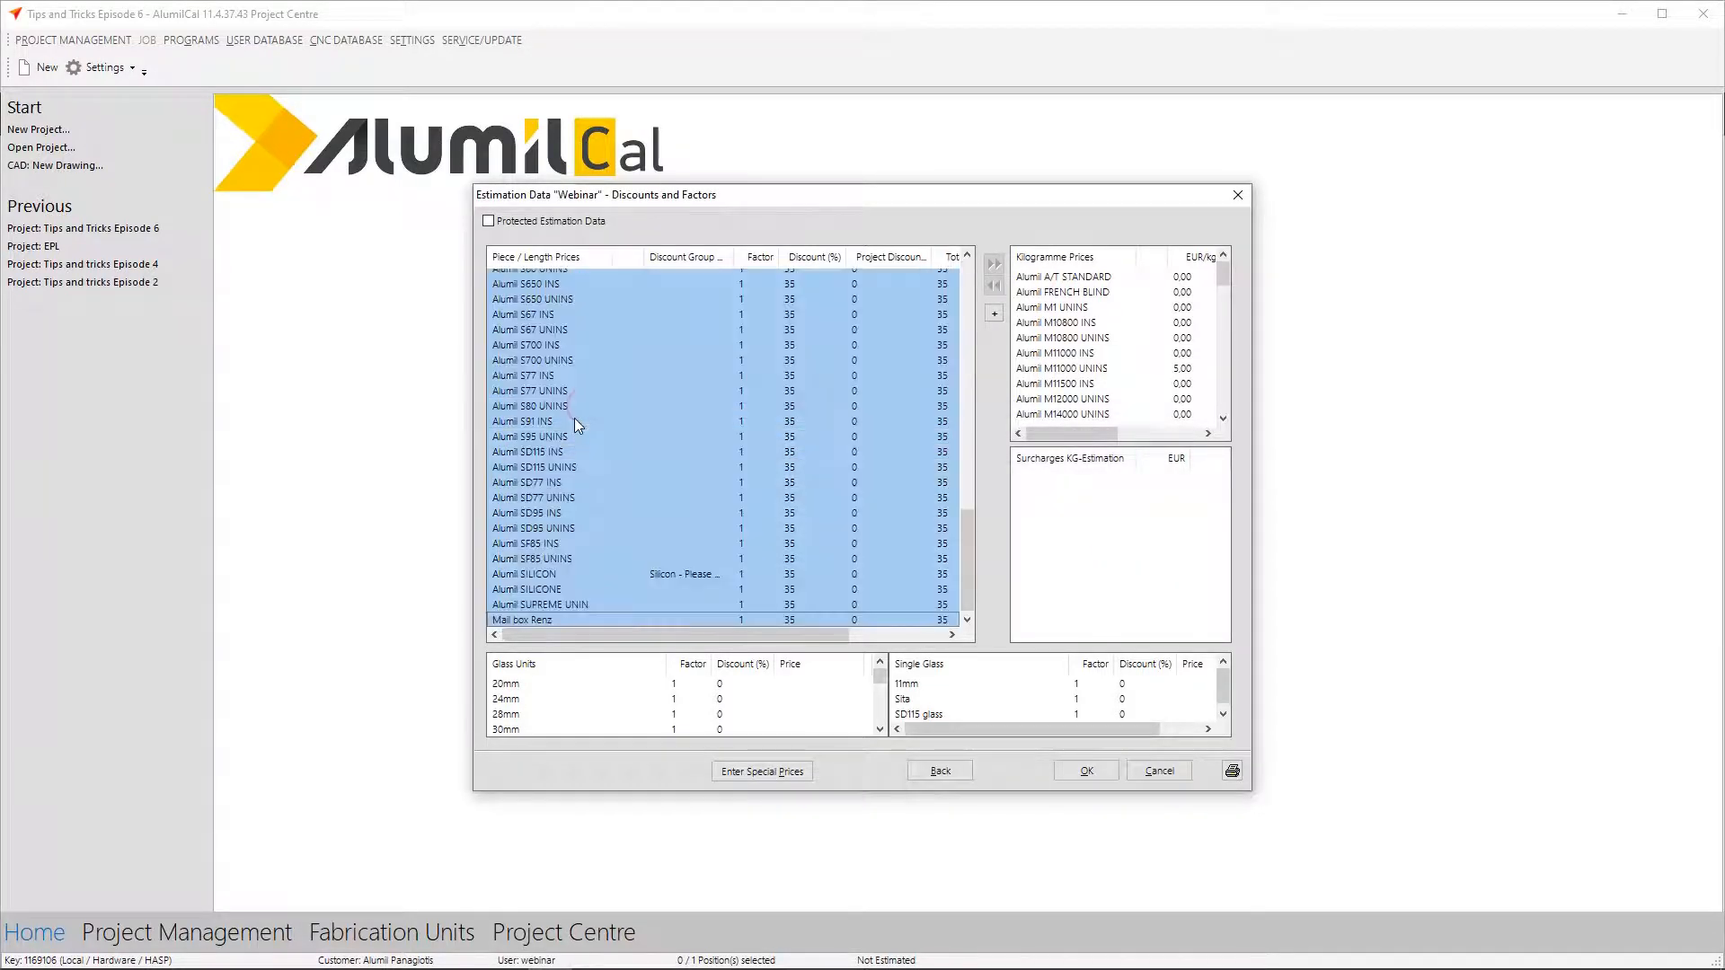
pyautogui.rightClick(575, 423)
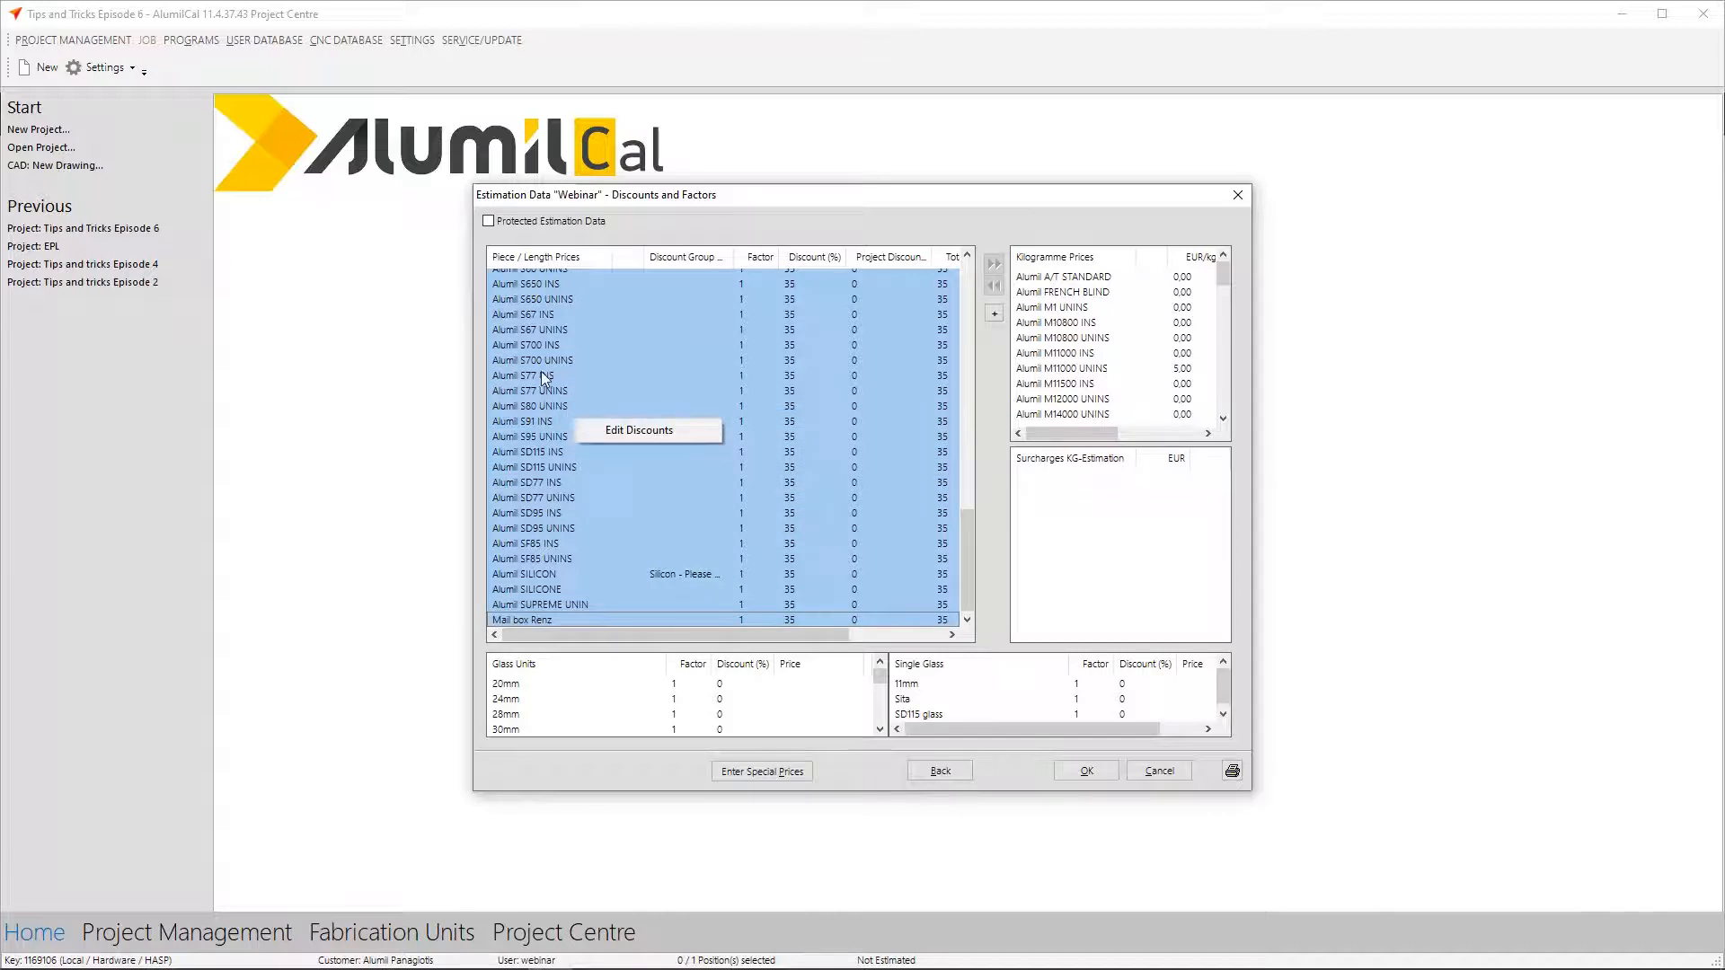
pyautogui.click(817, 406)
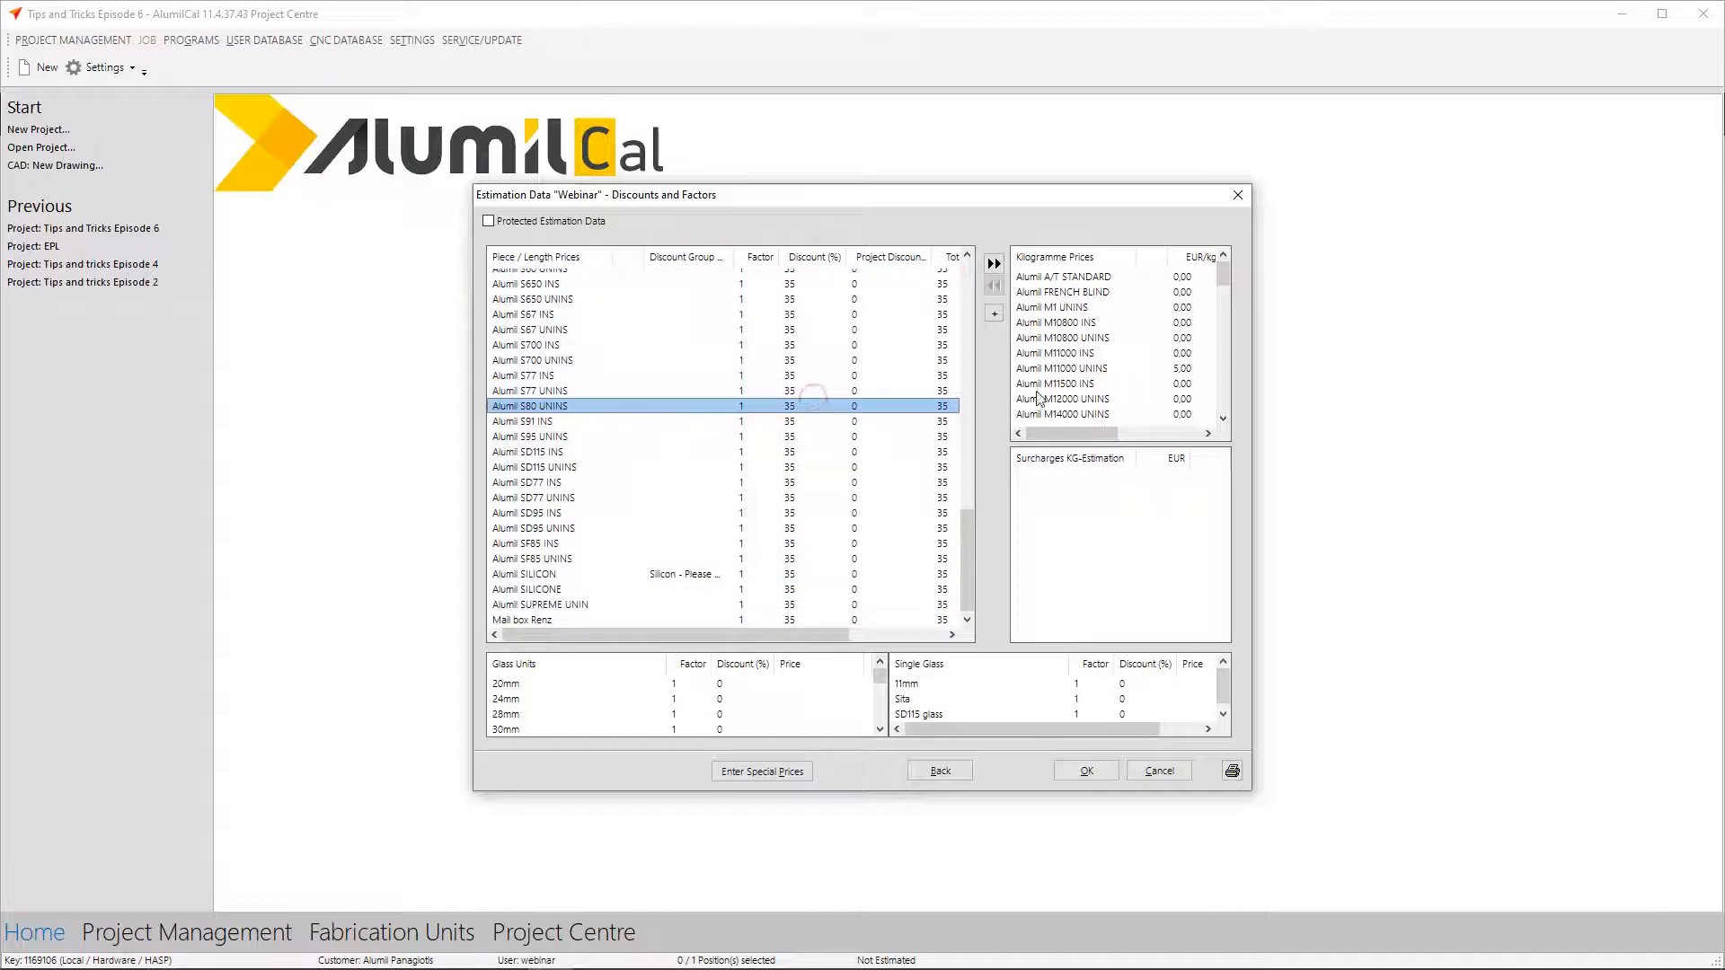
# - View the kilogramme price settings of Alumil M10800 UNINS and close them without changes
pyautogui.click(1060, 340)
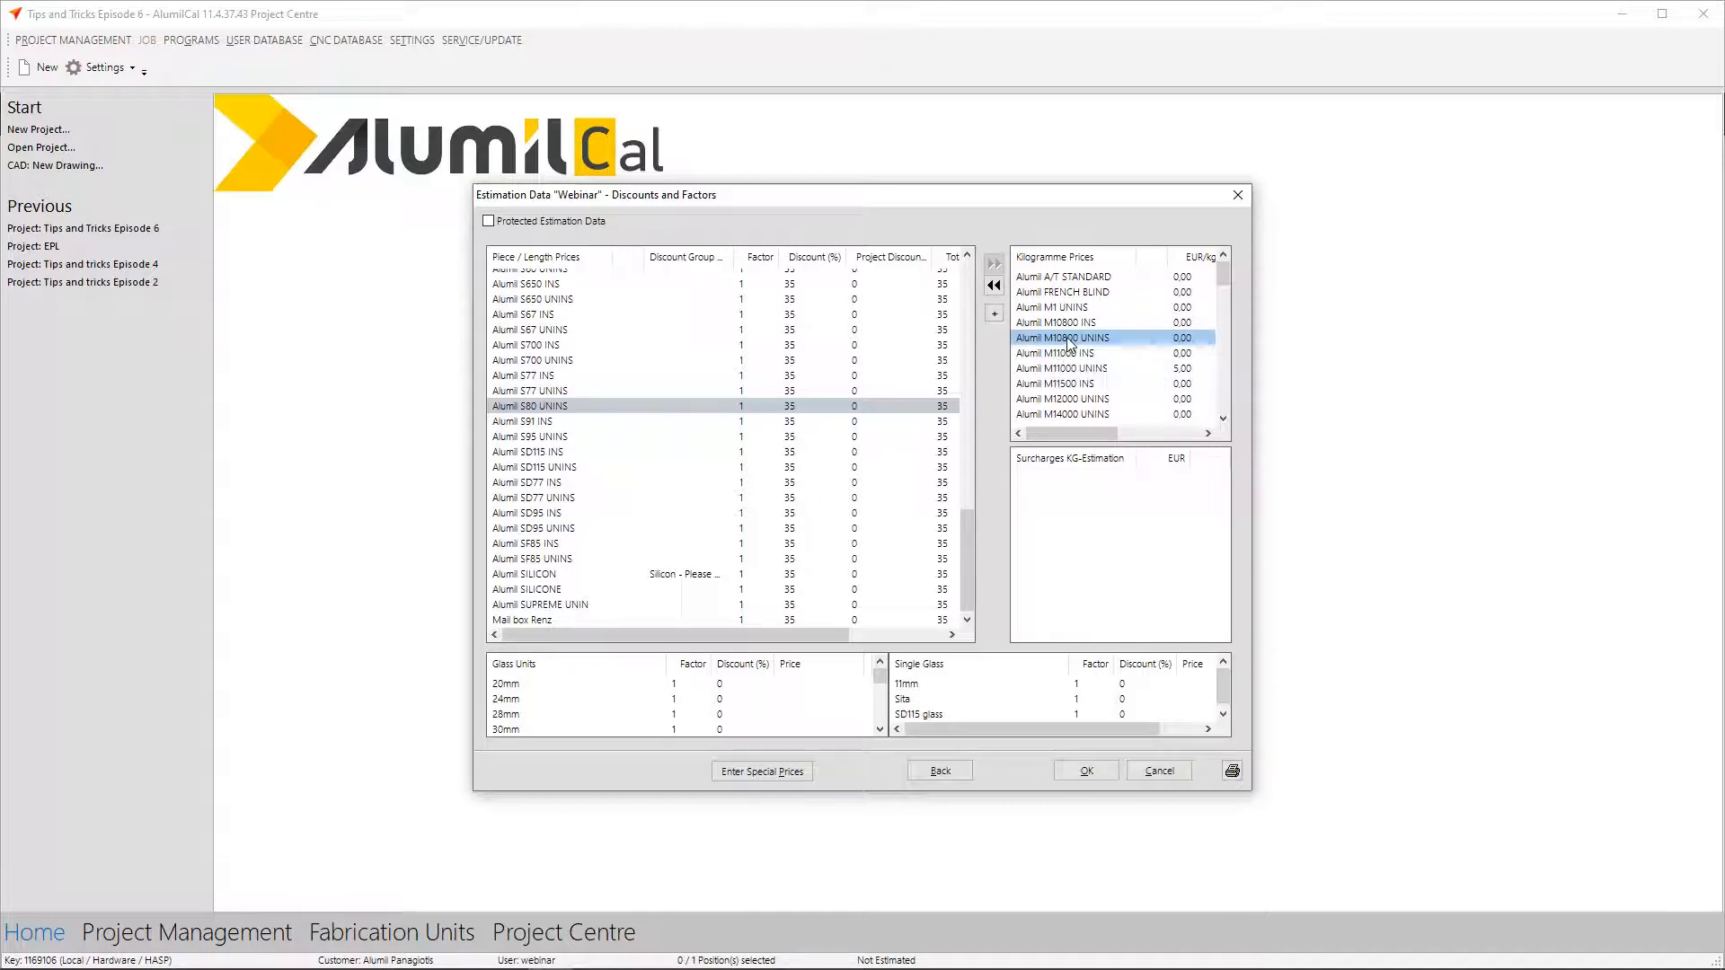
pyautogui.doubleClick(1070, 339)
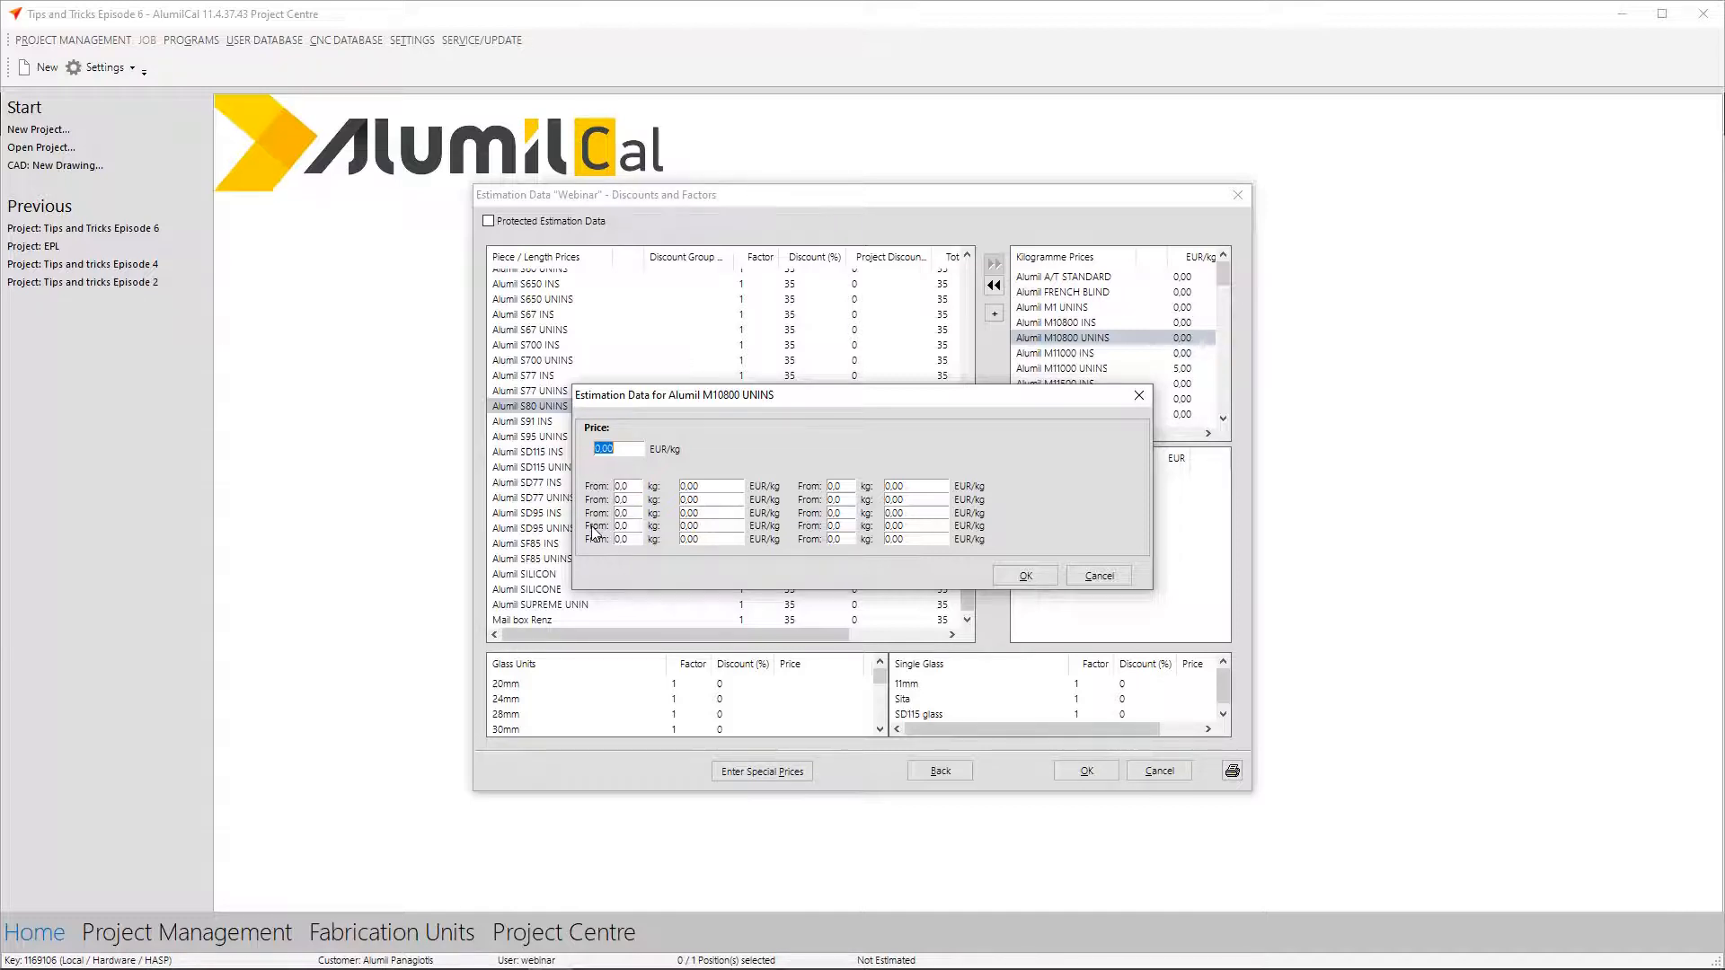
pyautogui.click(1098, 577)
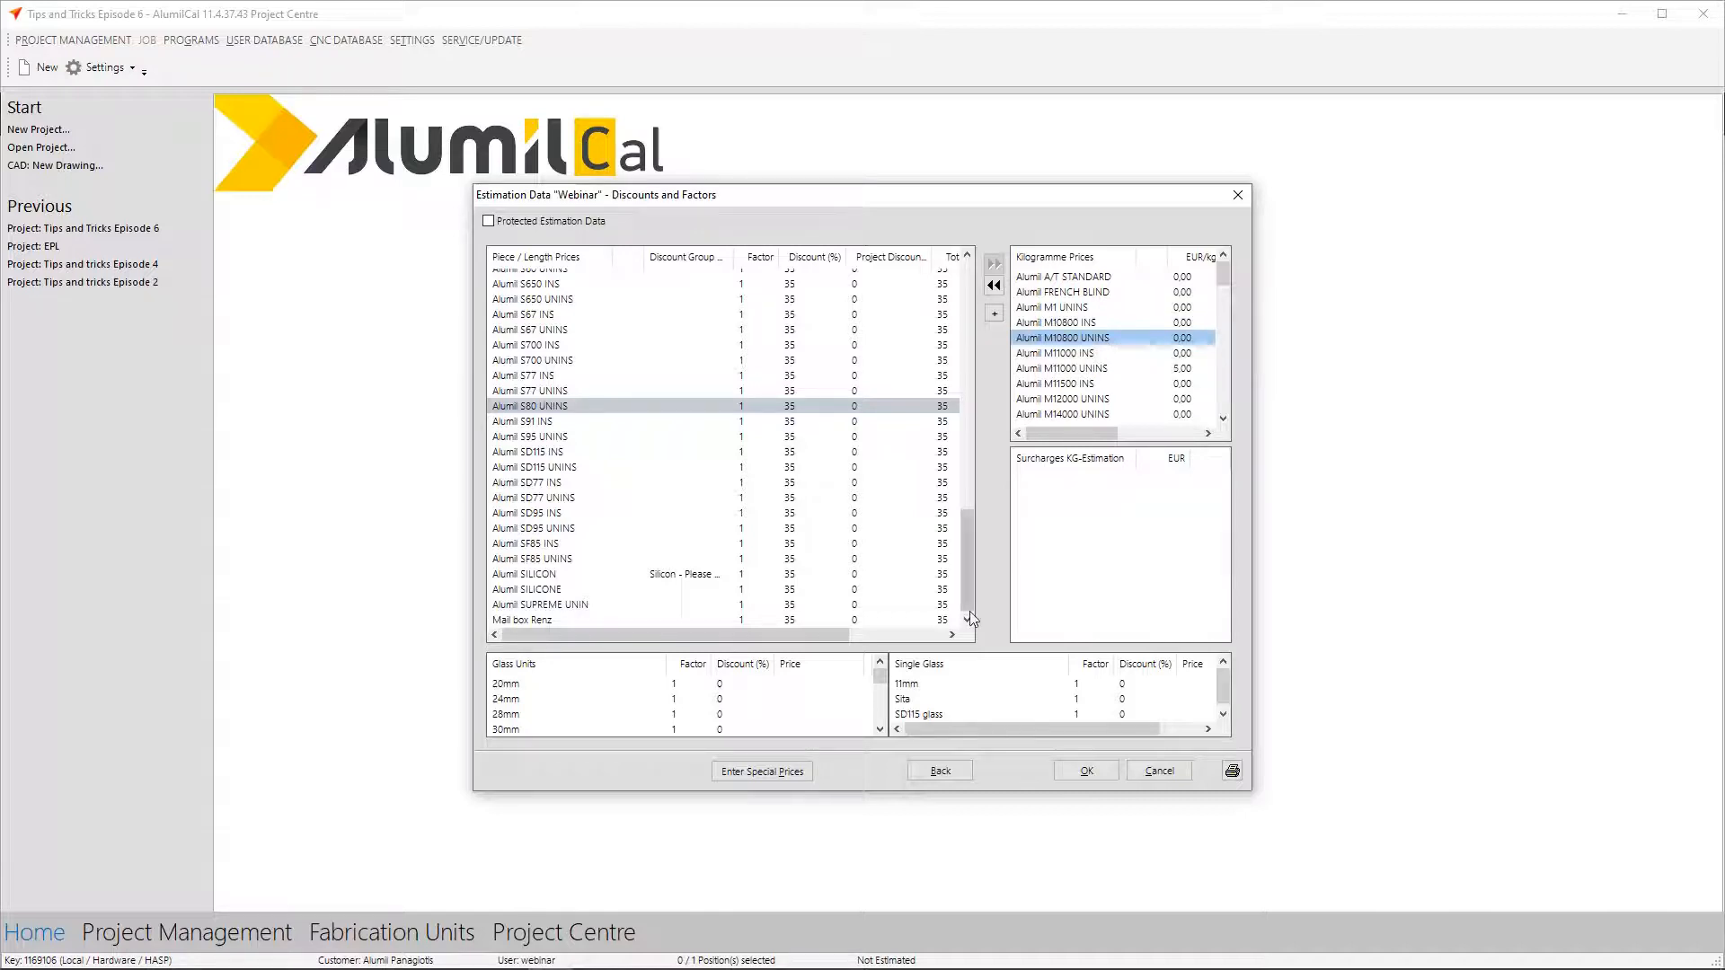
# - Go back to check the colour price list on the general estimation page, then return to the M10800 UNINS kilogramme price
pyautogui.click(939, 771)
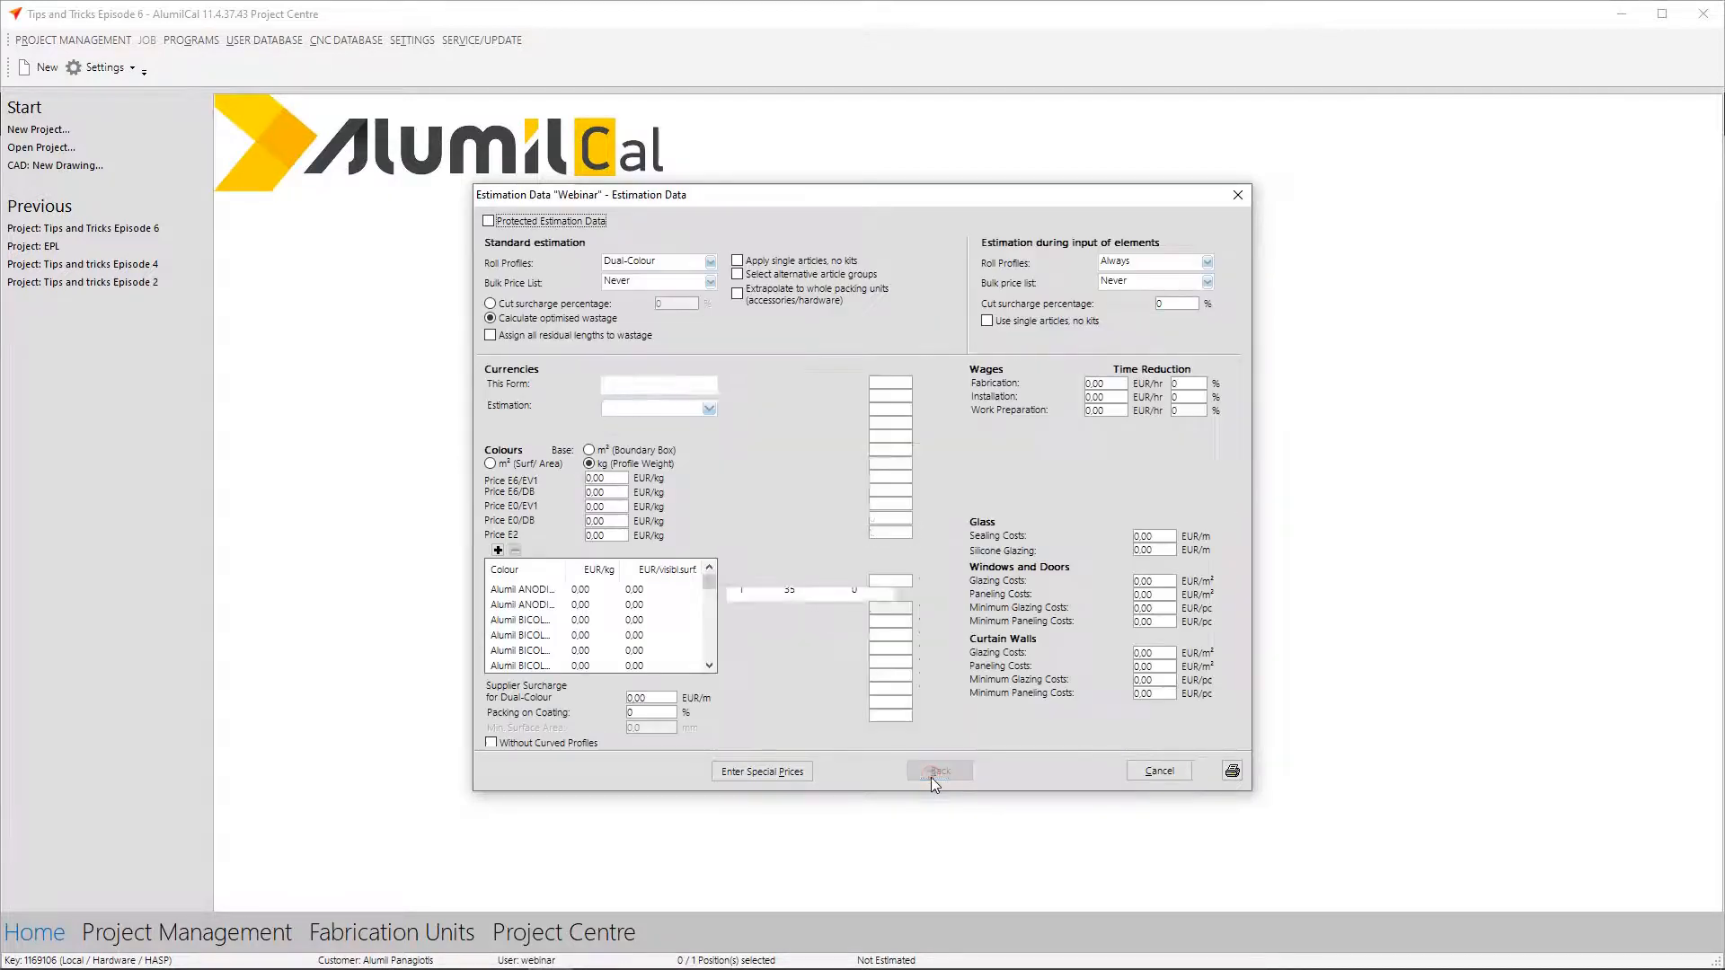
pyautogui.click(568, 625)
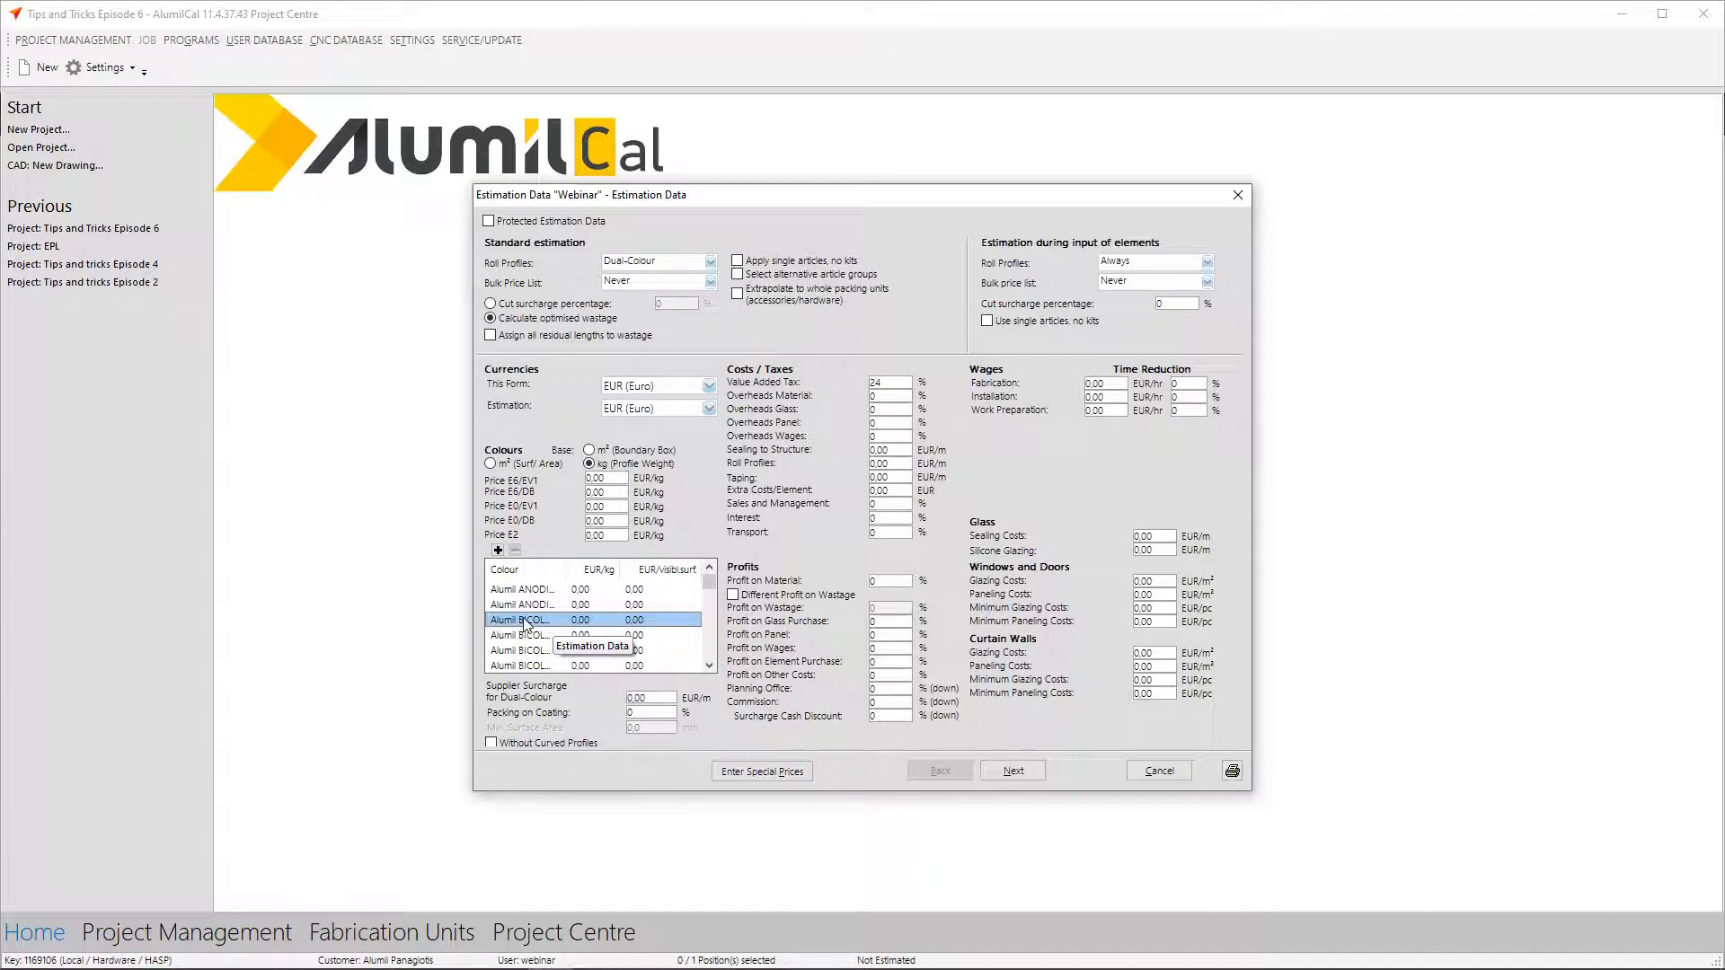
pyautogui.click(992, 769)
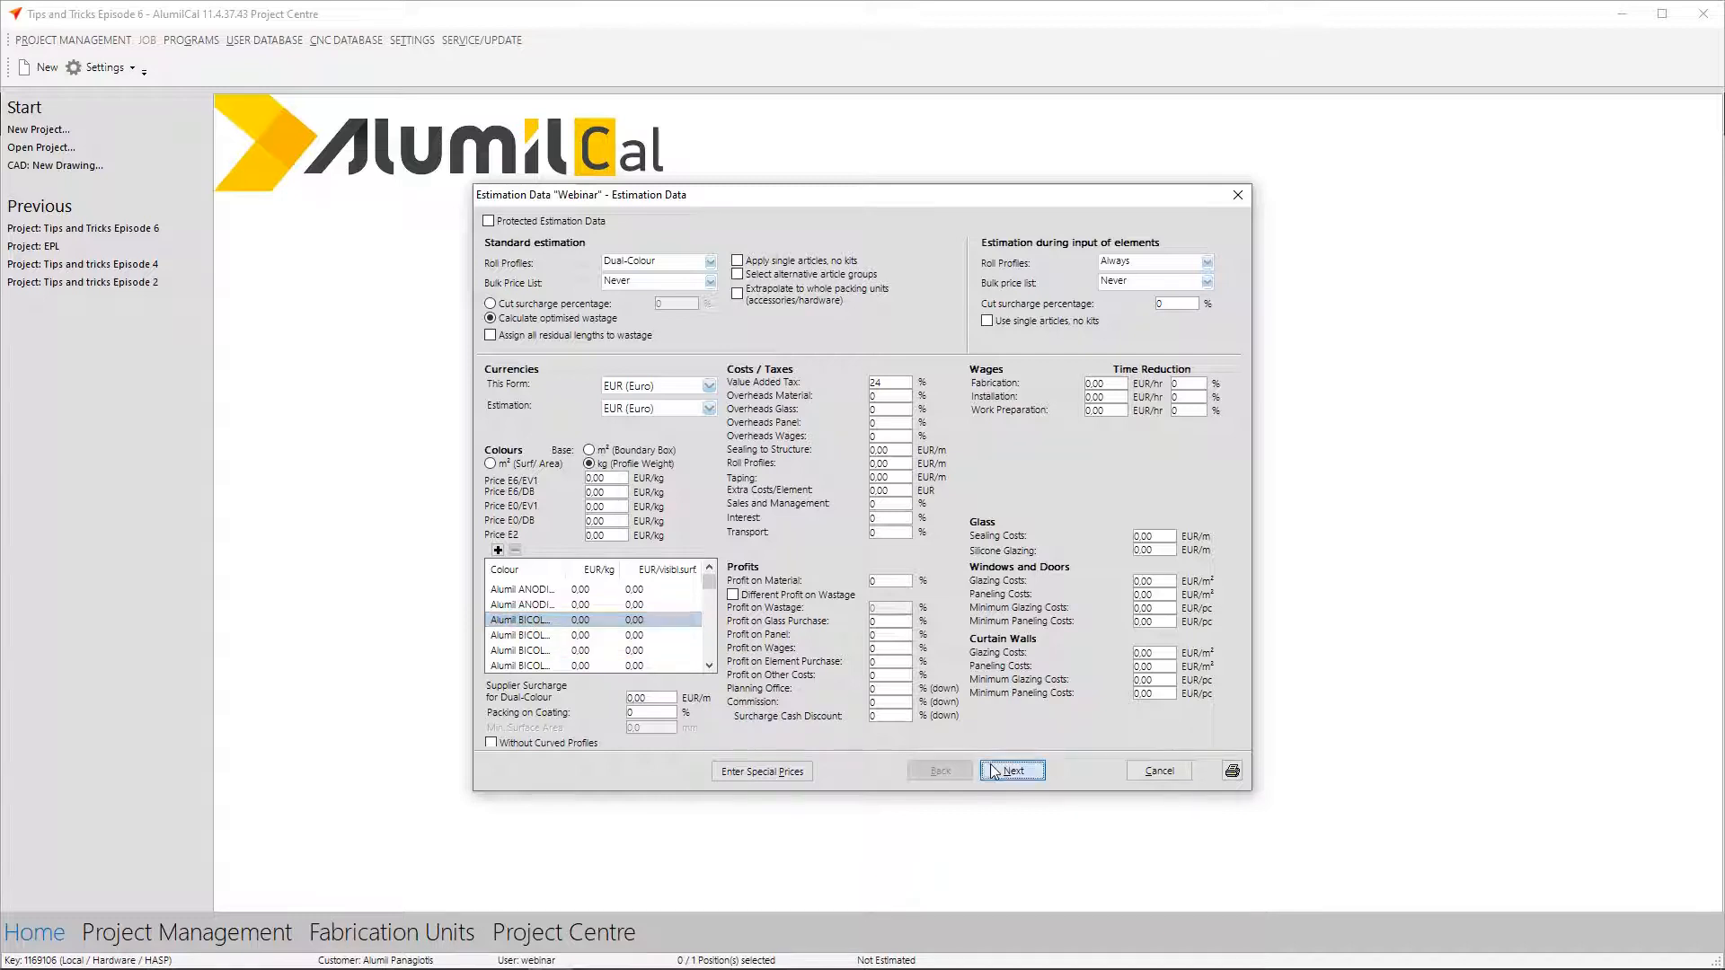
pyautogui.click(1076, 339)
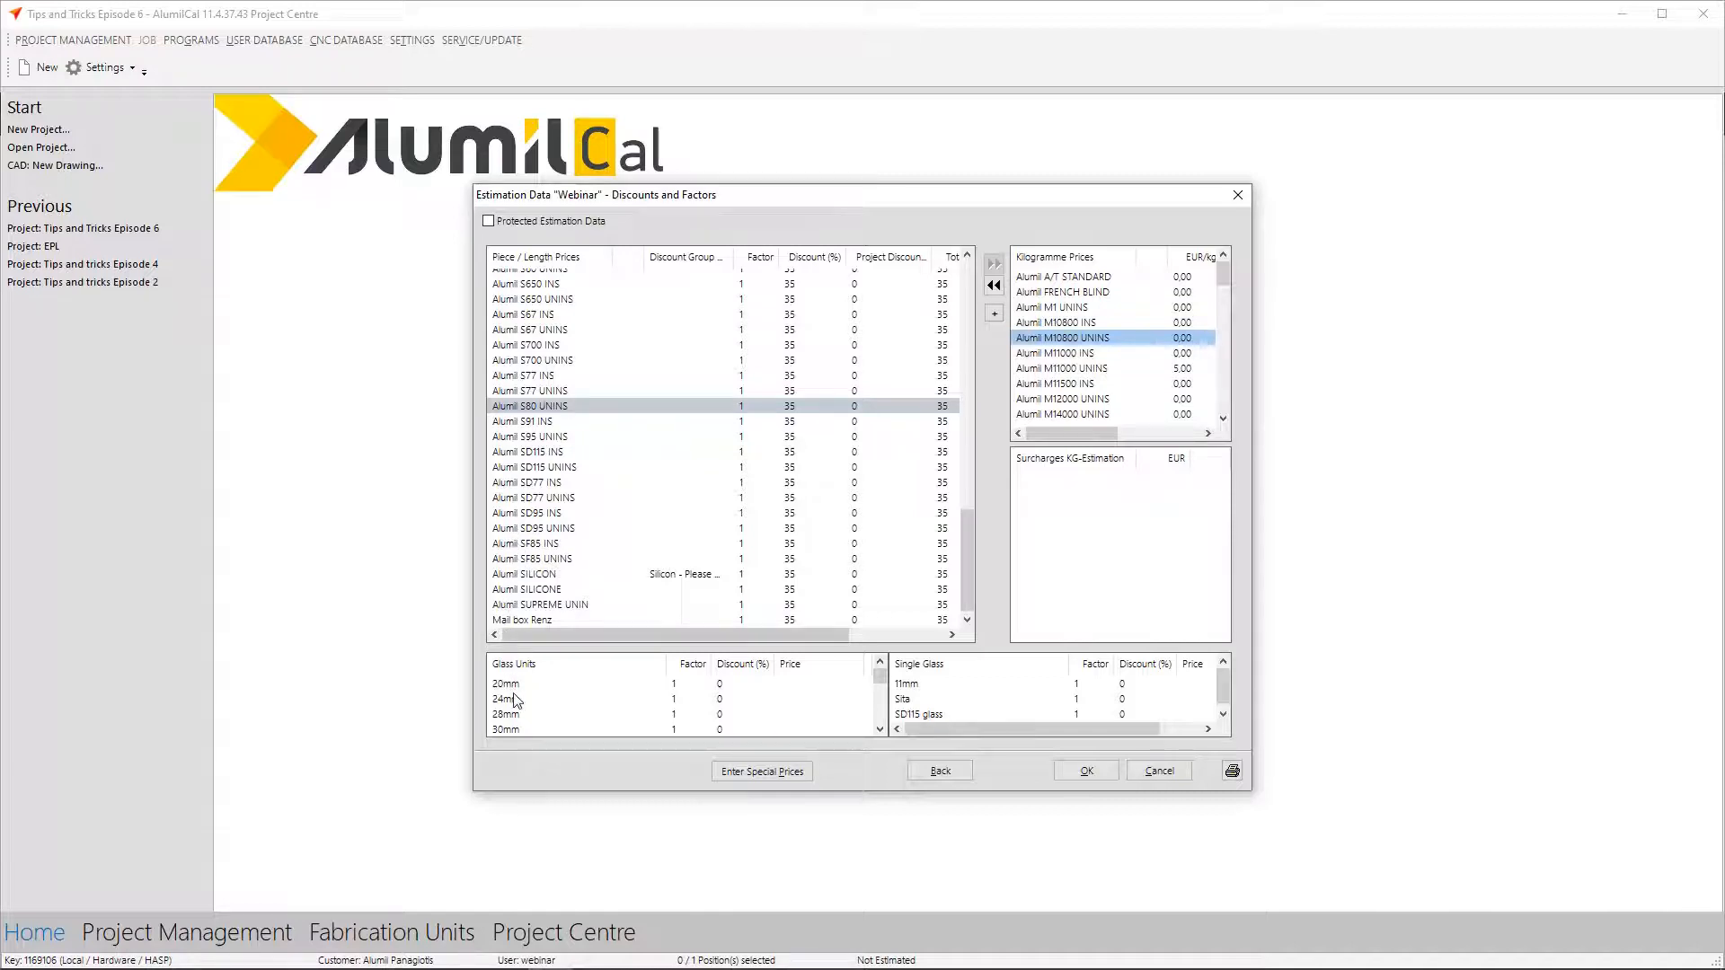
# - View the factor and profit fields of the 24mm glass unit, then leave the Webinar data set without saving
pyautogui.click(536, 701)
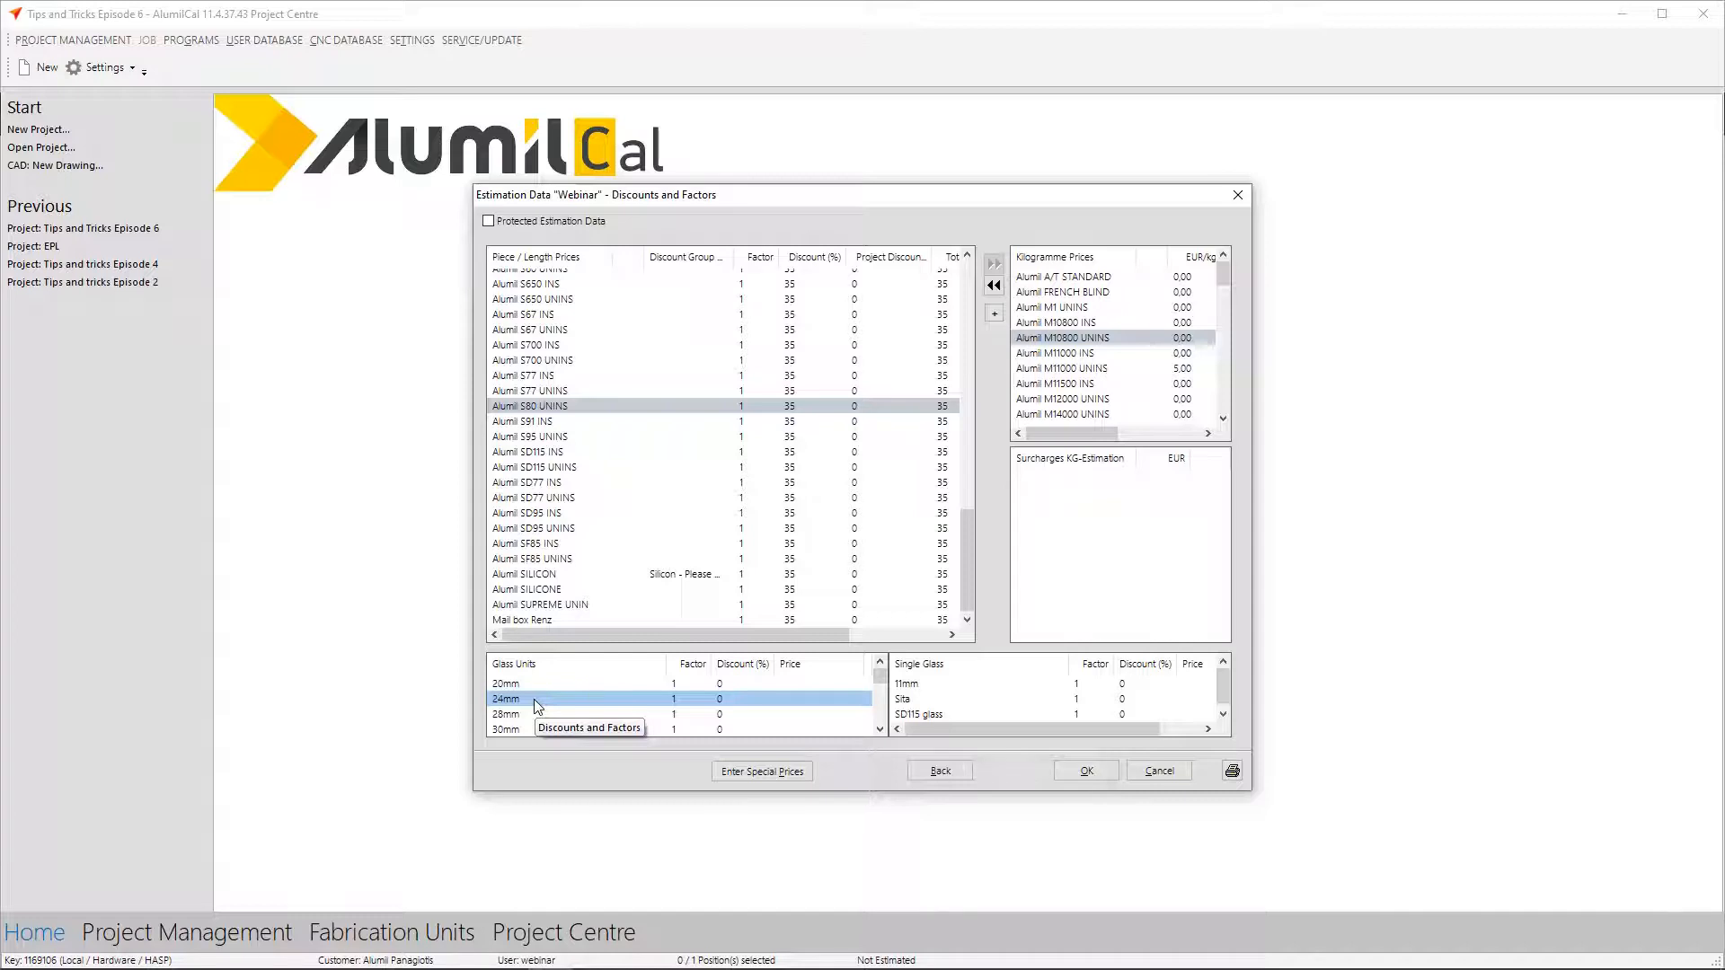
pyautogui.doubleClick(534, 699)
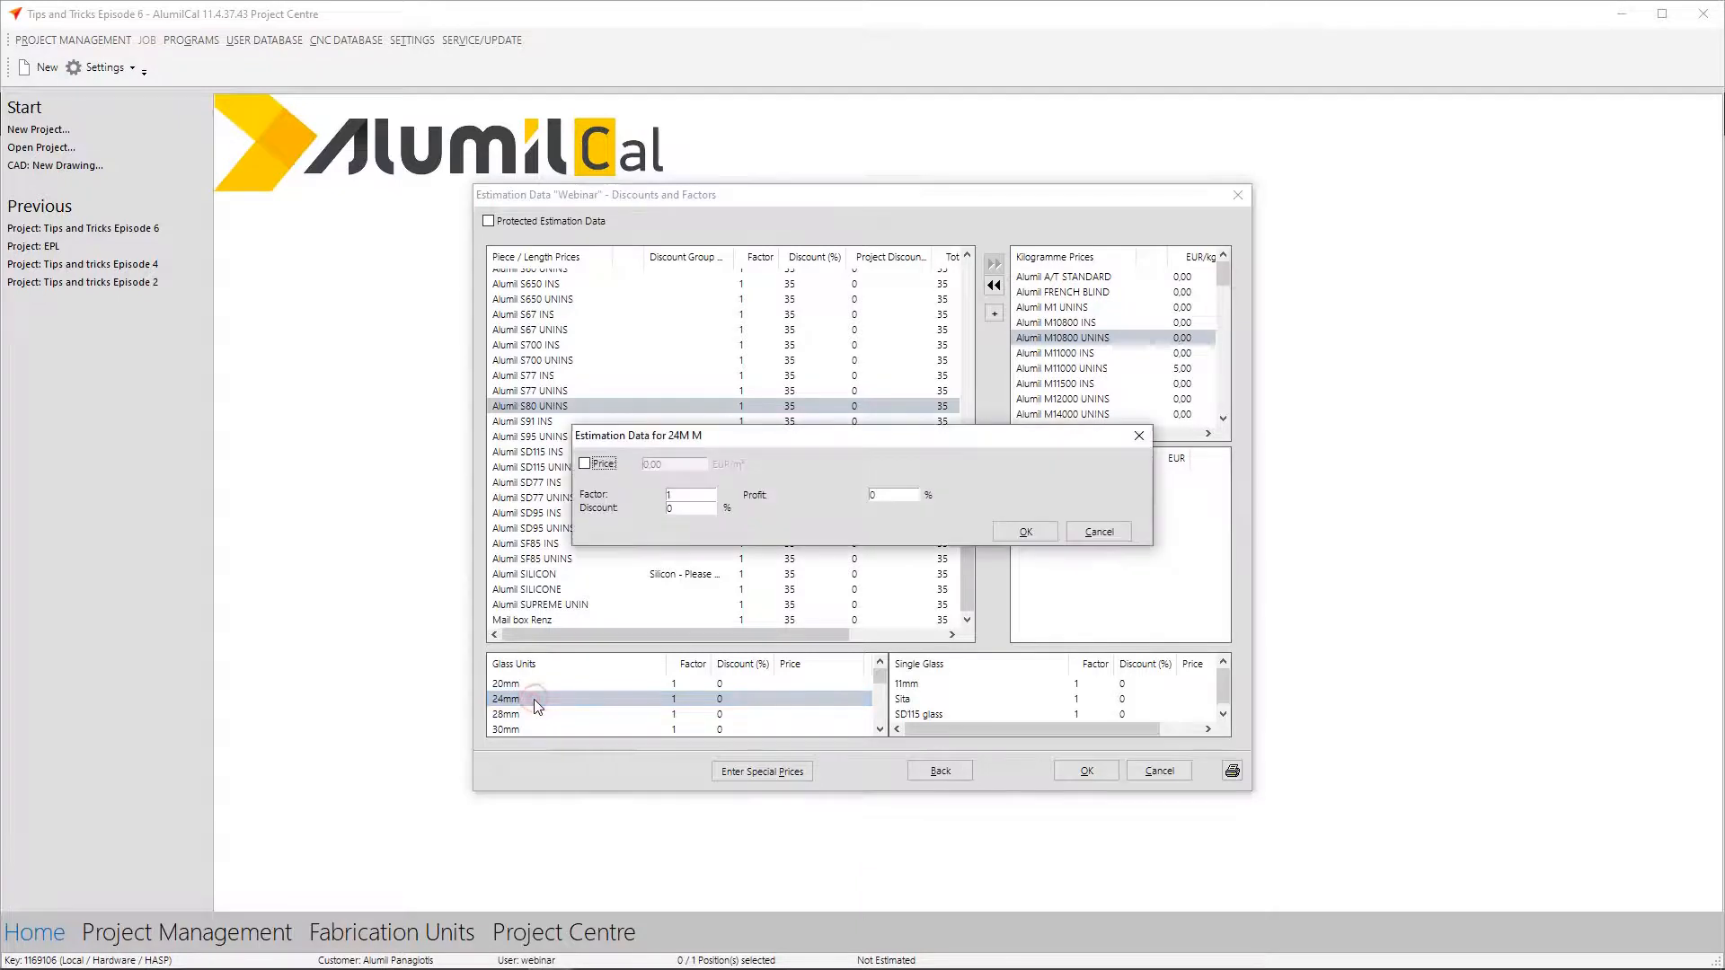
pyautogui.click(699, 493)
pyautogui.click(896, 495)
pyautogui.click(1083, 535)
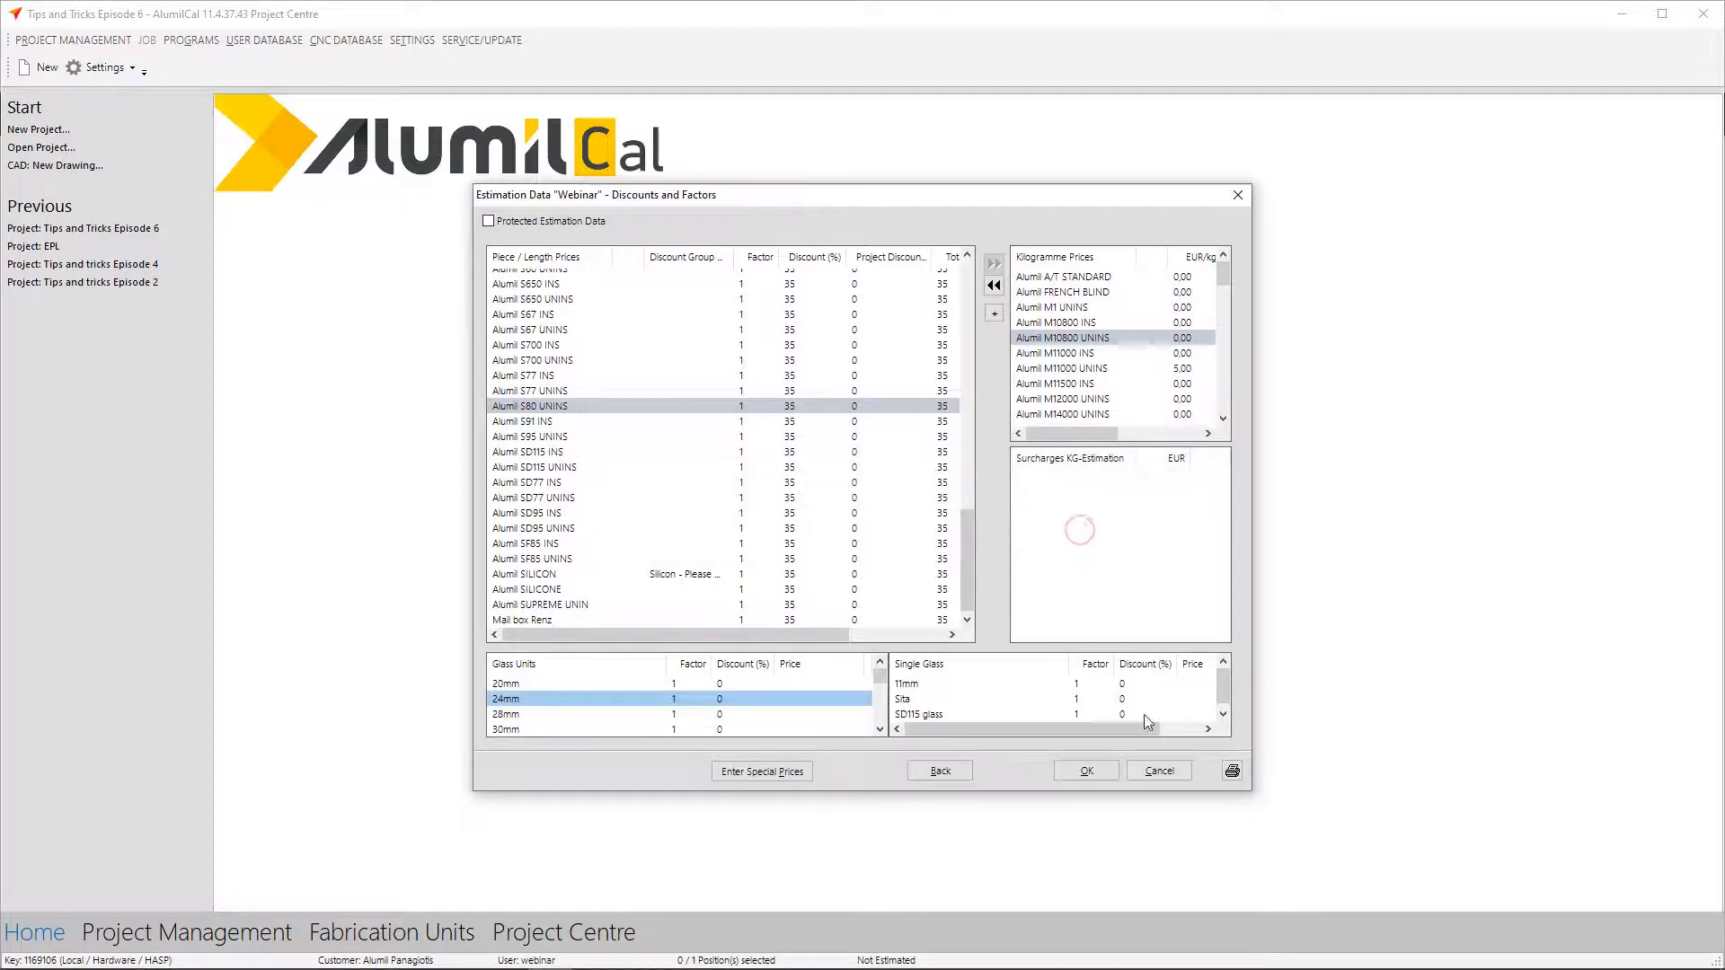
pyautogui.click(1154, 770)
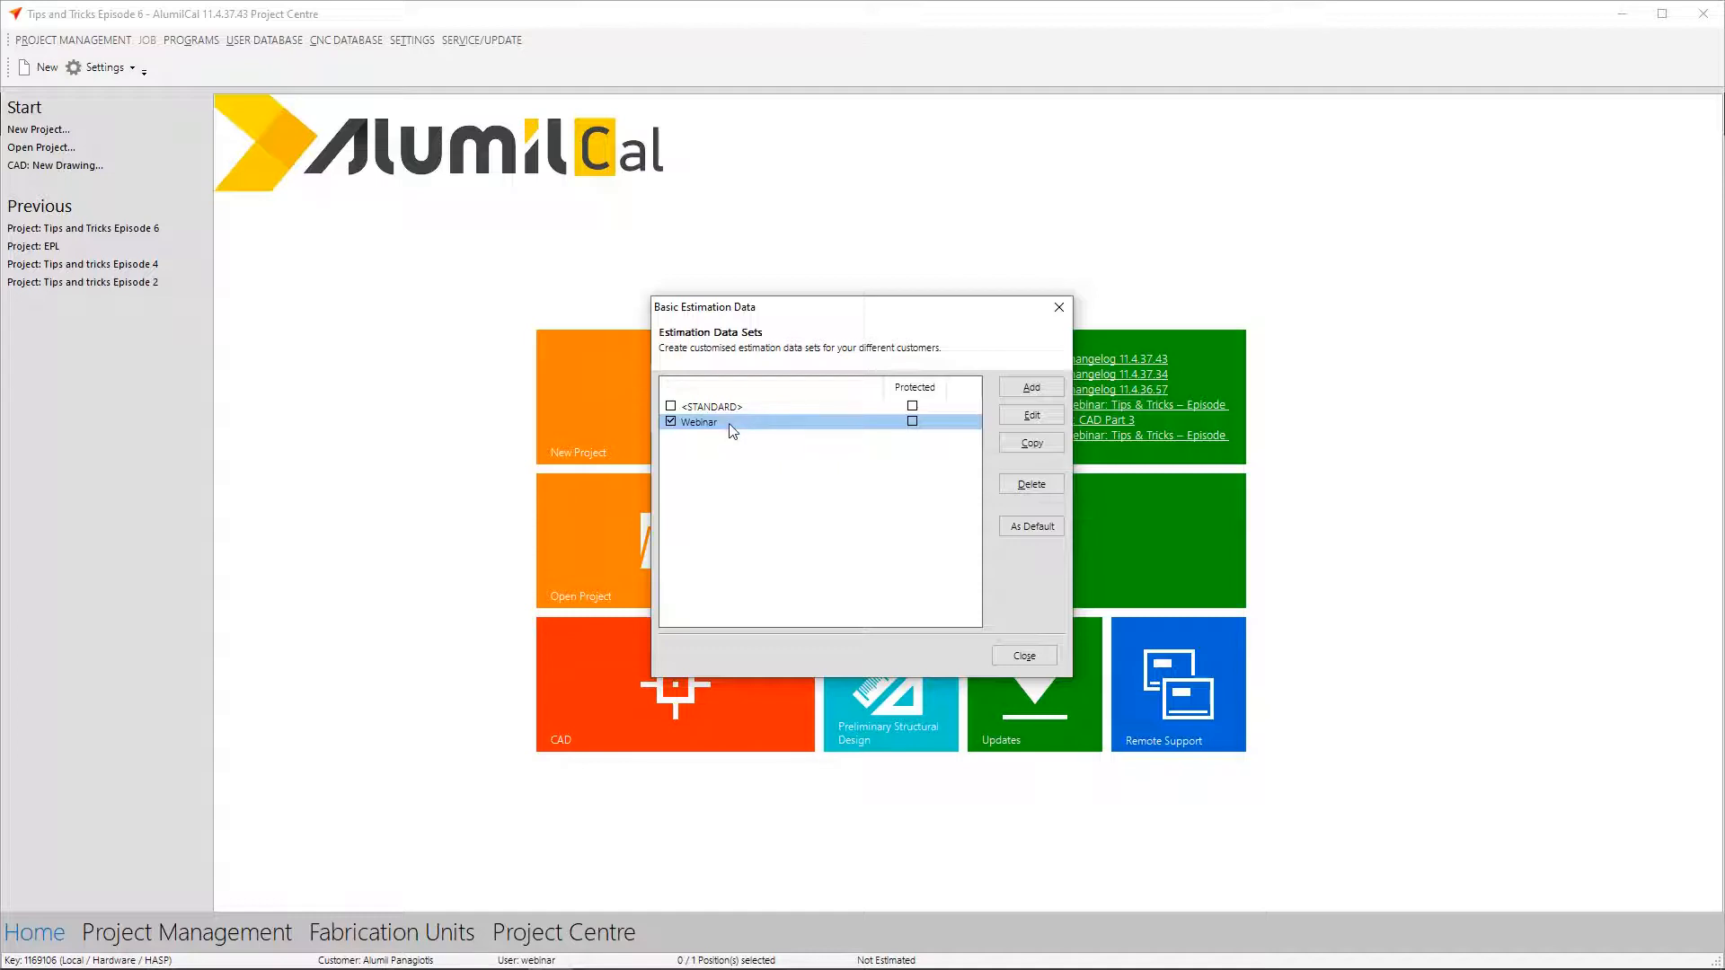
# - Copy the Webinar estimation data set under the name "Big projects"
pyautogui.click(1010, 446)
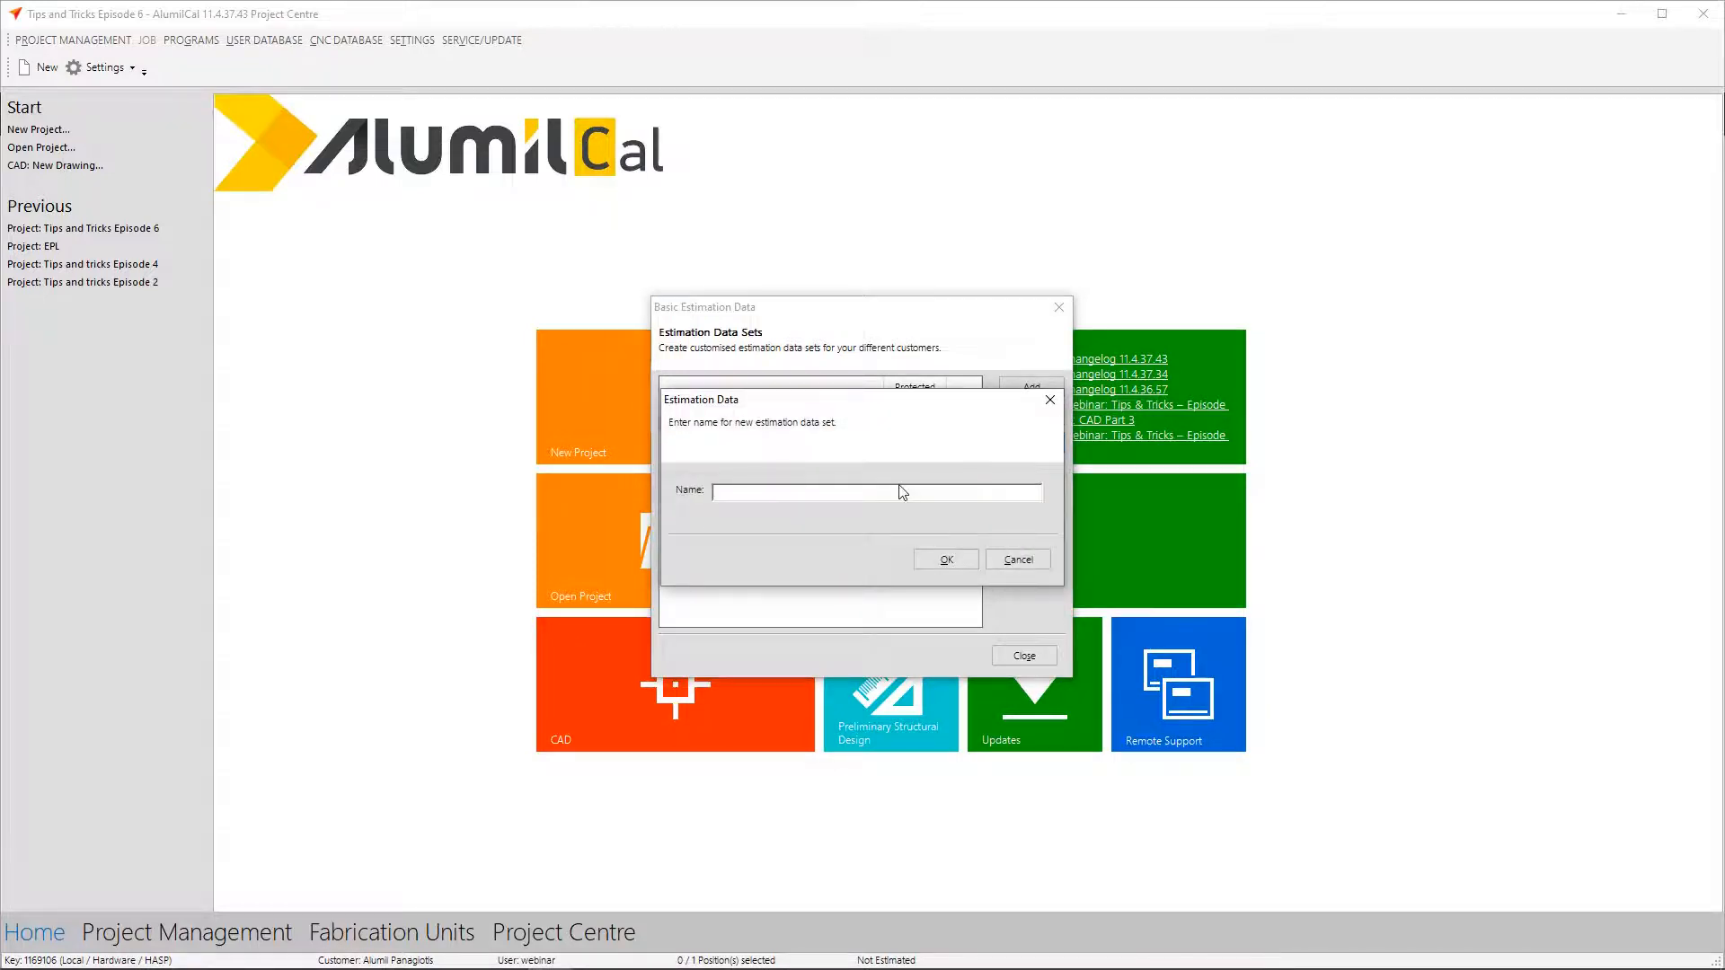
pyautogui.write('Bl')
pyautogui.write('g projects')
pyautogui.click(946, 557)
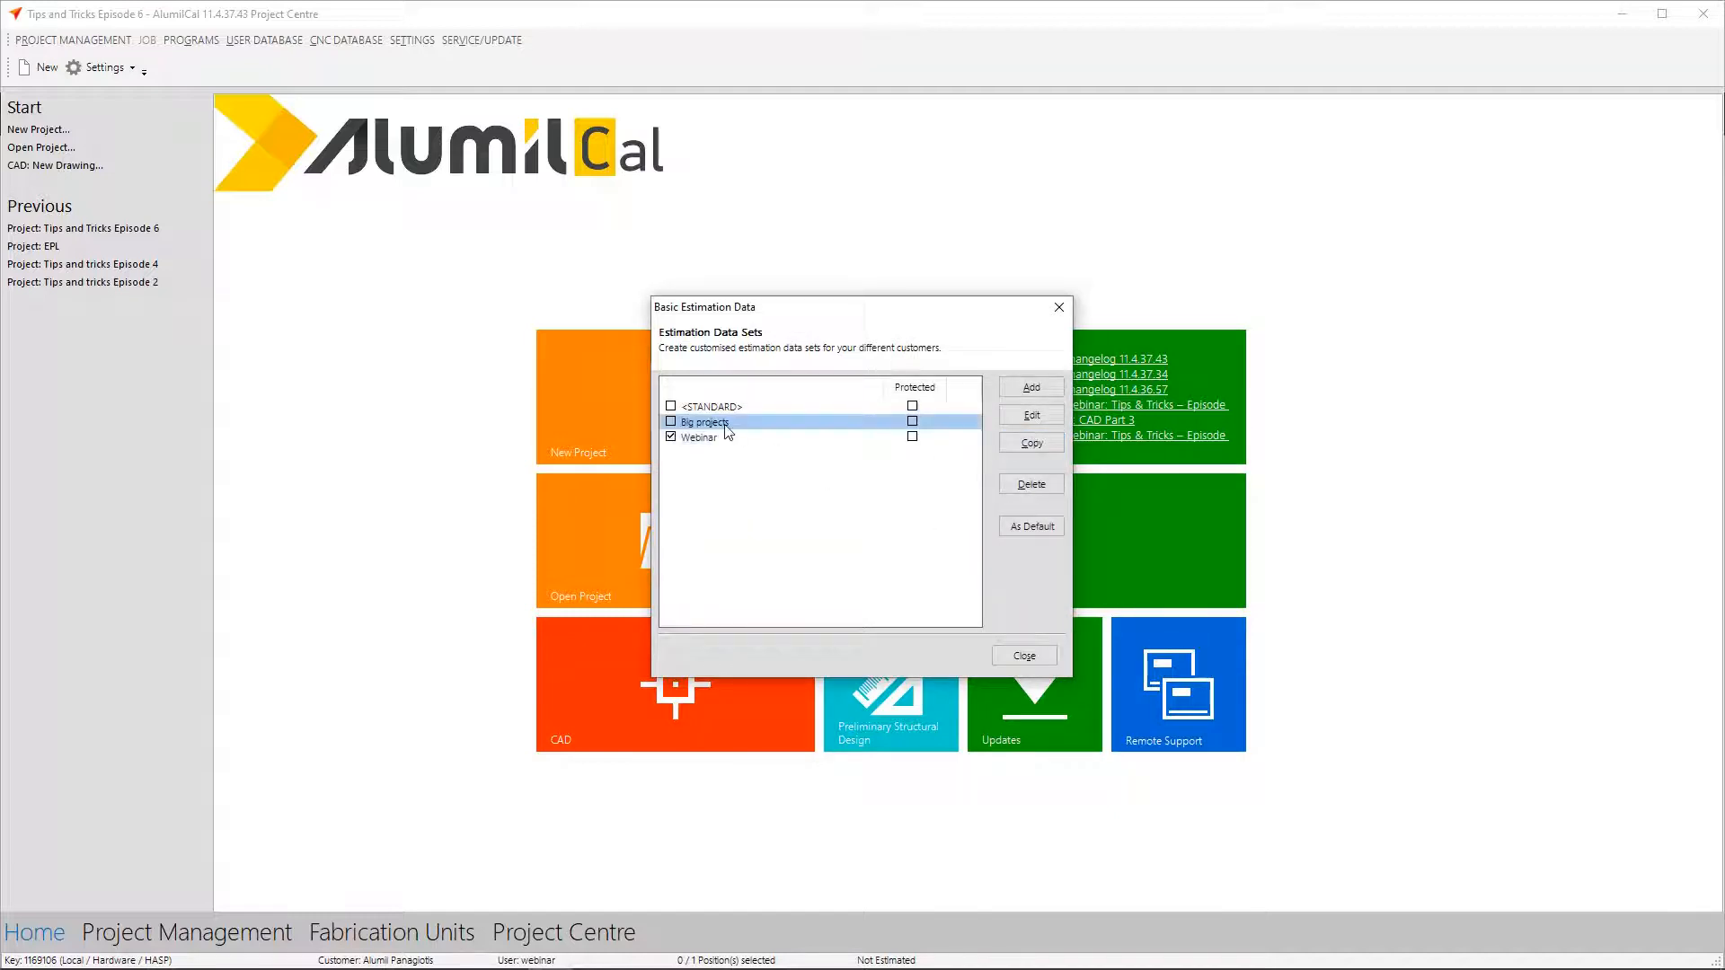
# - Set the discount of all piece/length price groups in the "Big projects" estimation data to 40 % and save the set
pyautogui.click(732, 420)
pyautogui.doubleClick(731, 422)
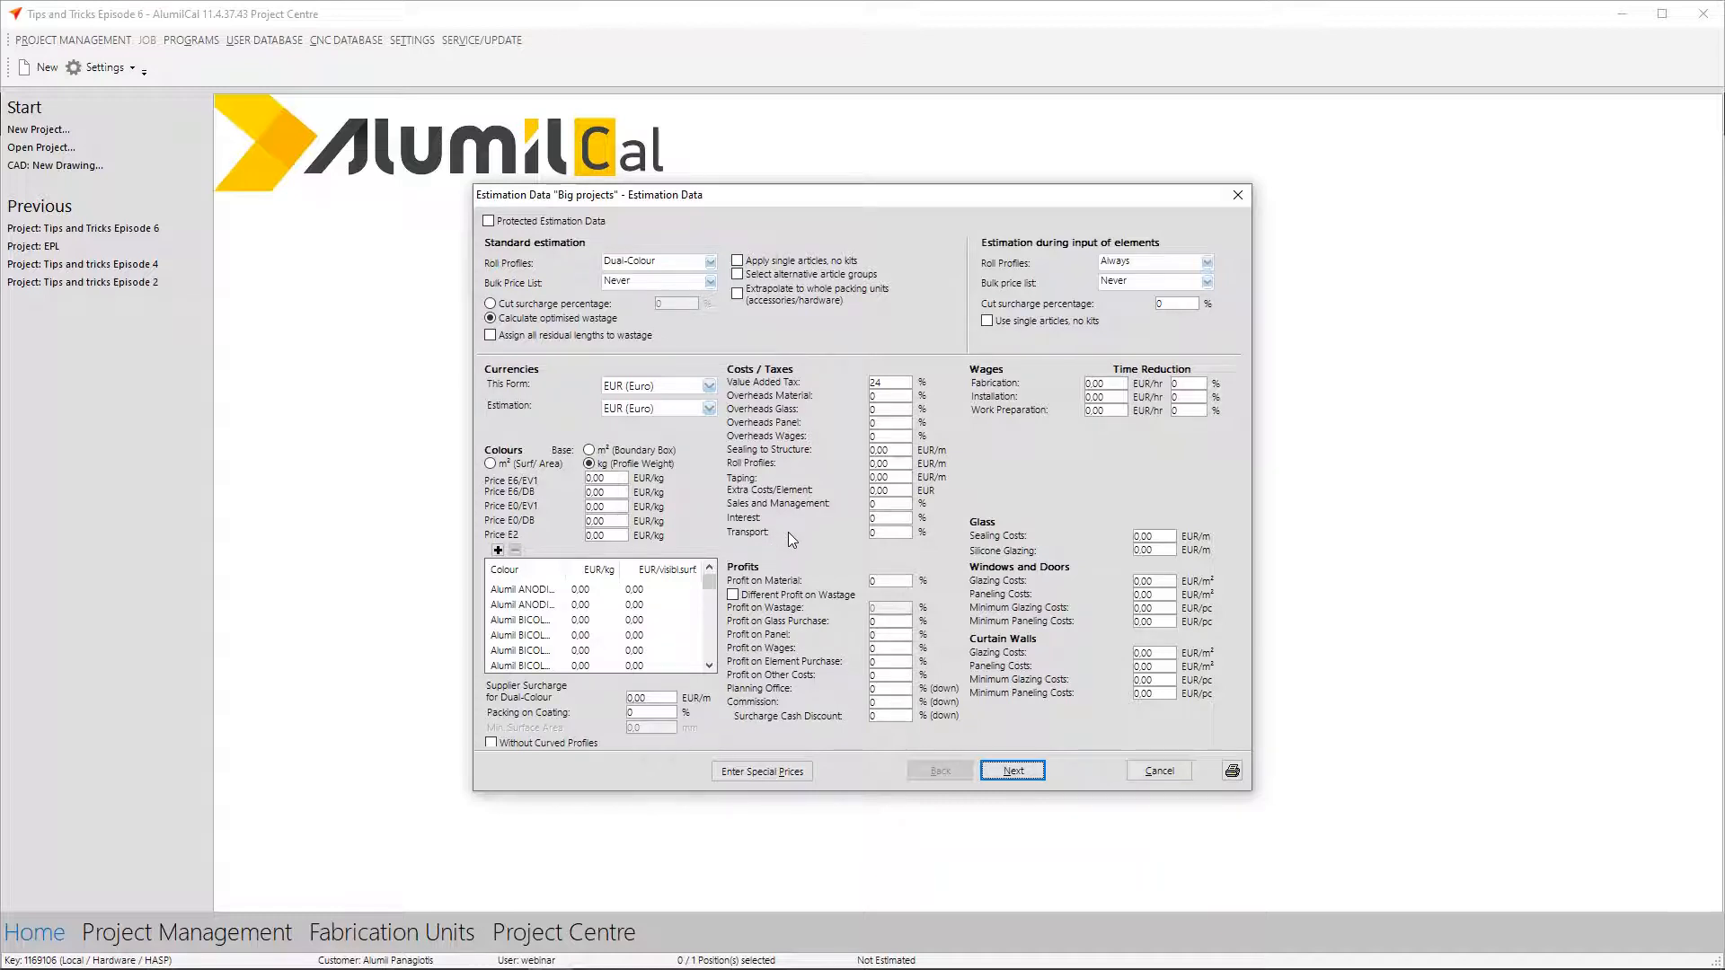
pyautogui.click(1013, 771)
pyautogui.click(660, 445)
pyautogui.hotkey('shift', 'End')
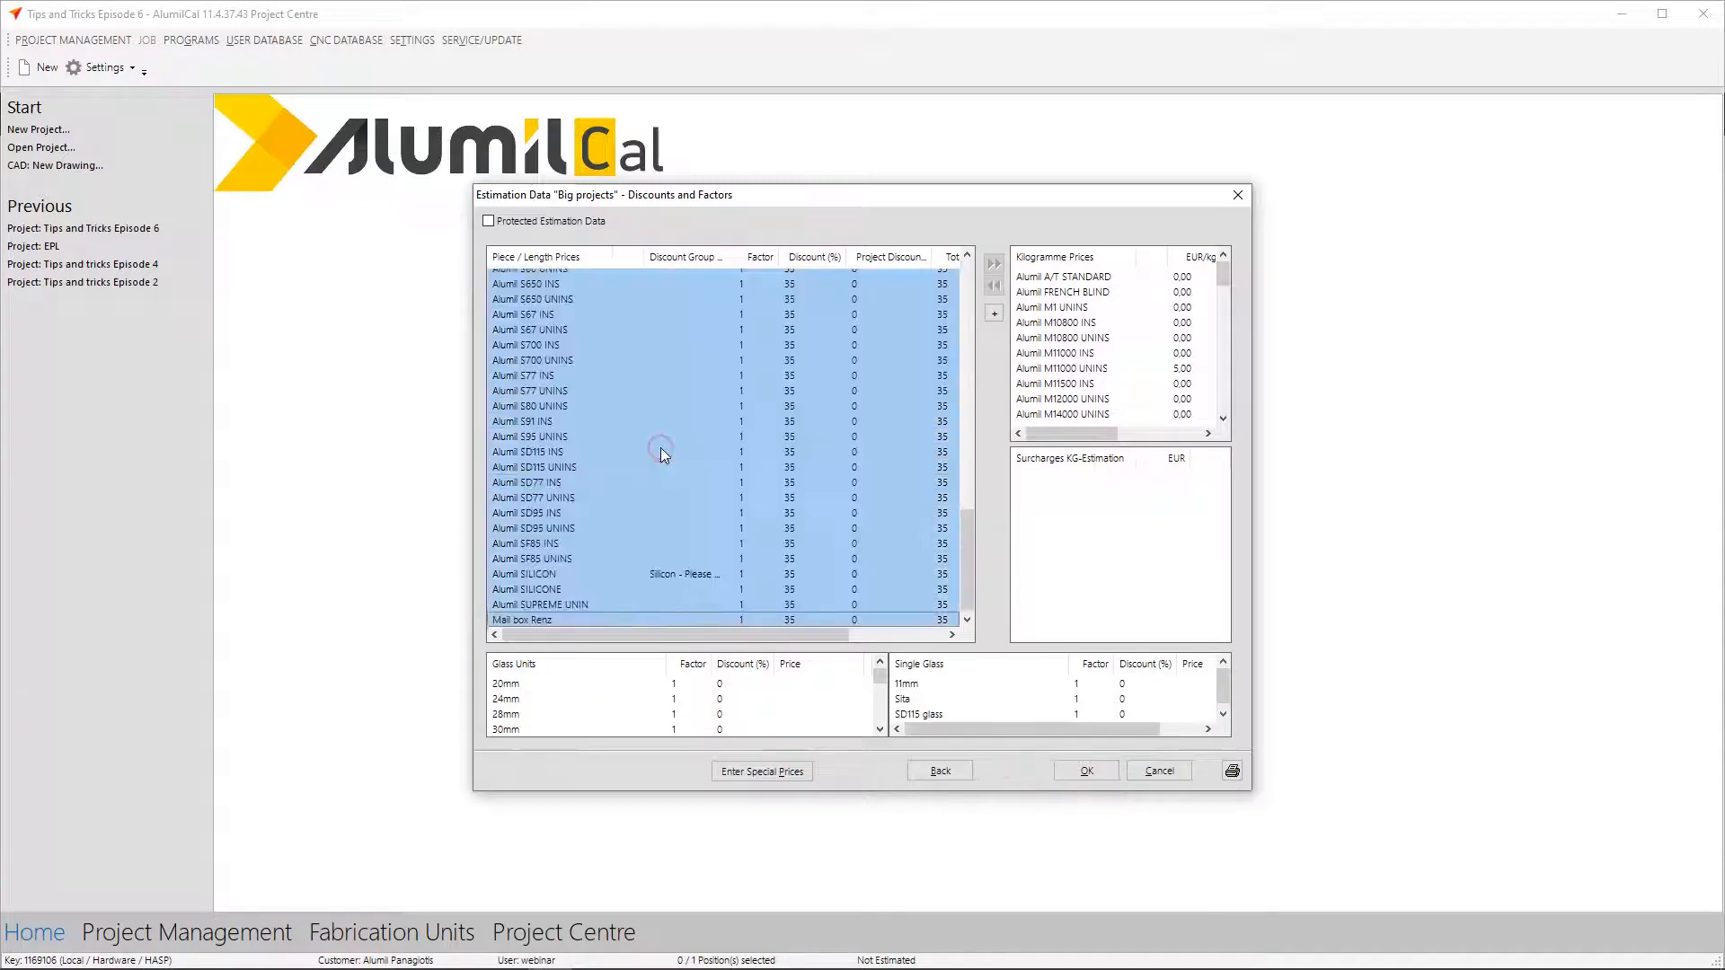
pyautogui.rightClick(649, 457)
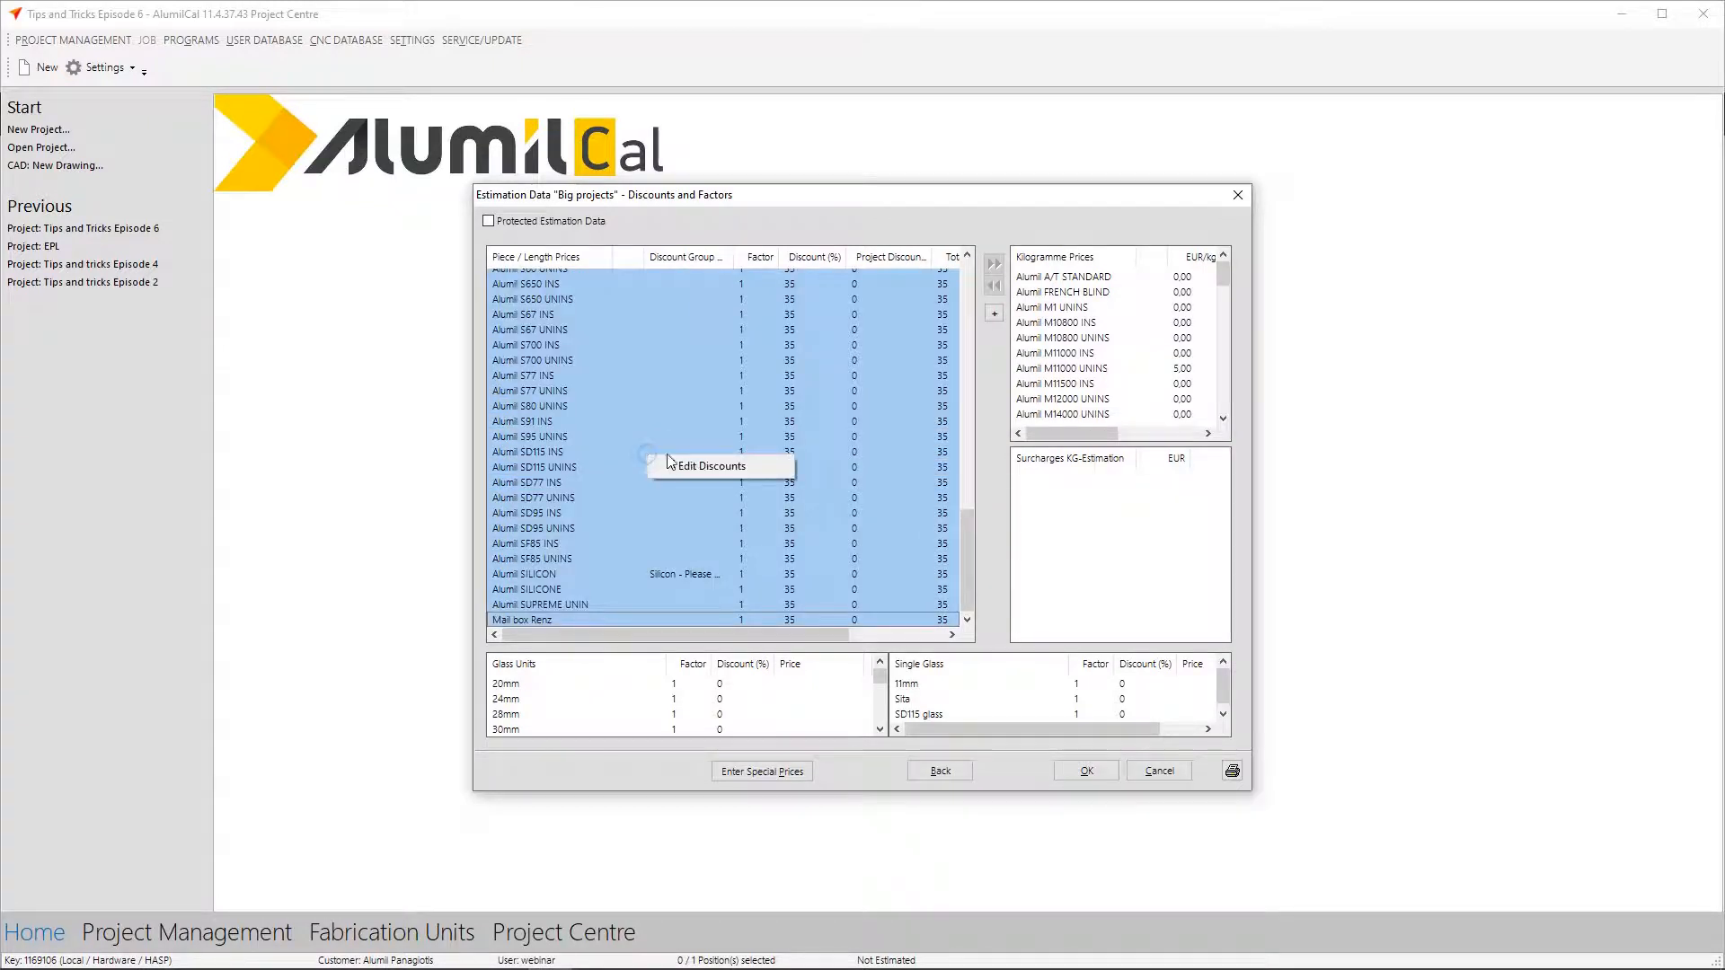
pyautogui.click(686, 463)
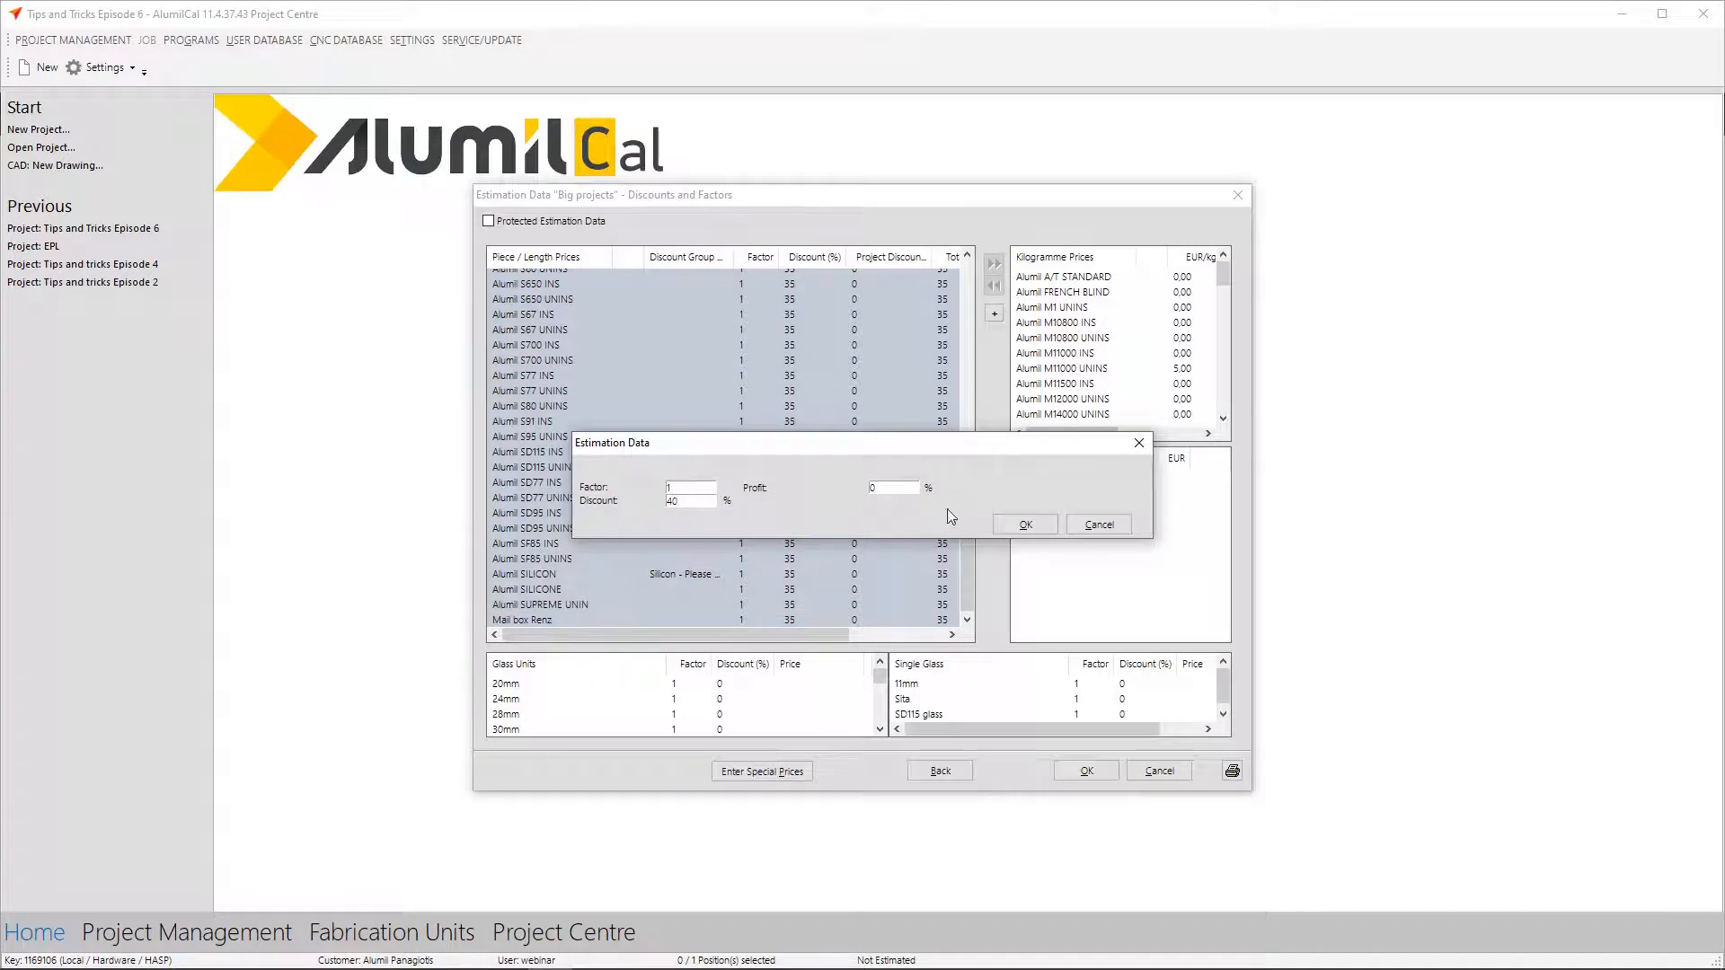
pyautogui.click(1016, 525)
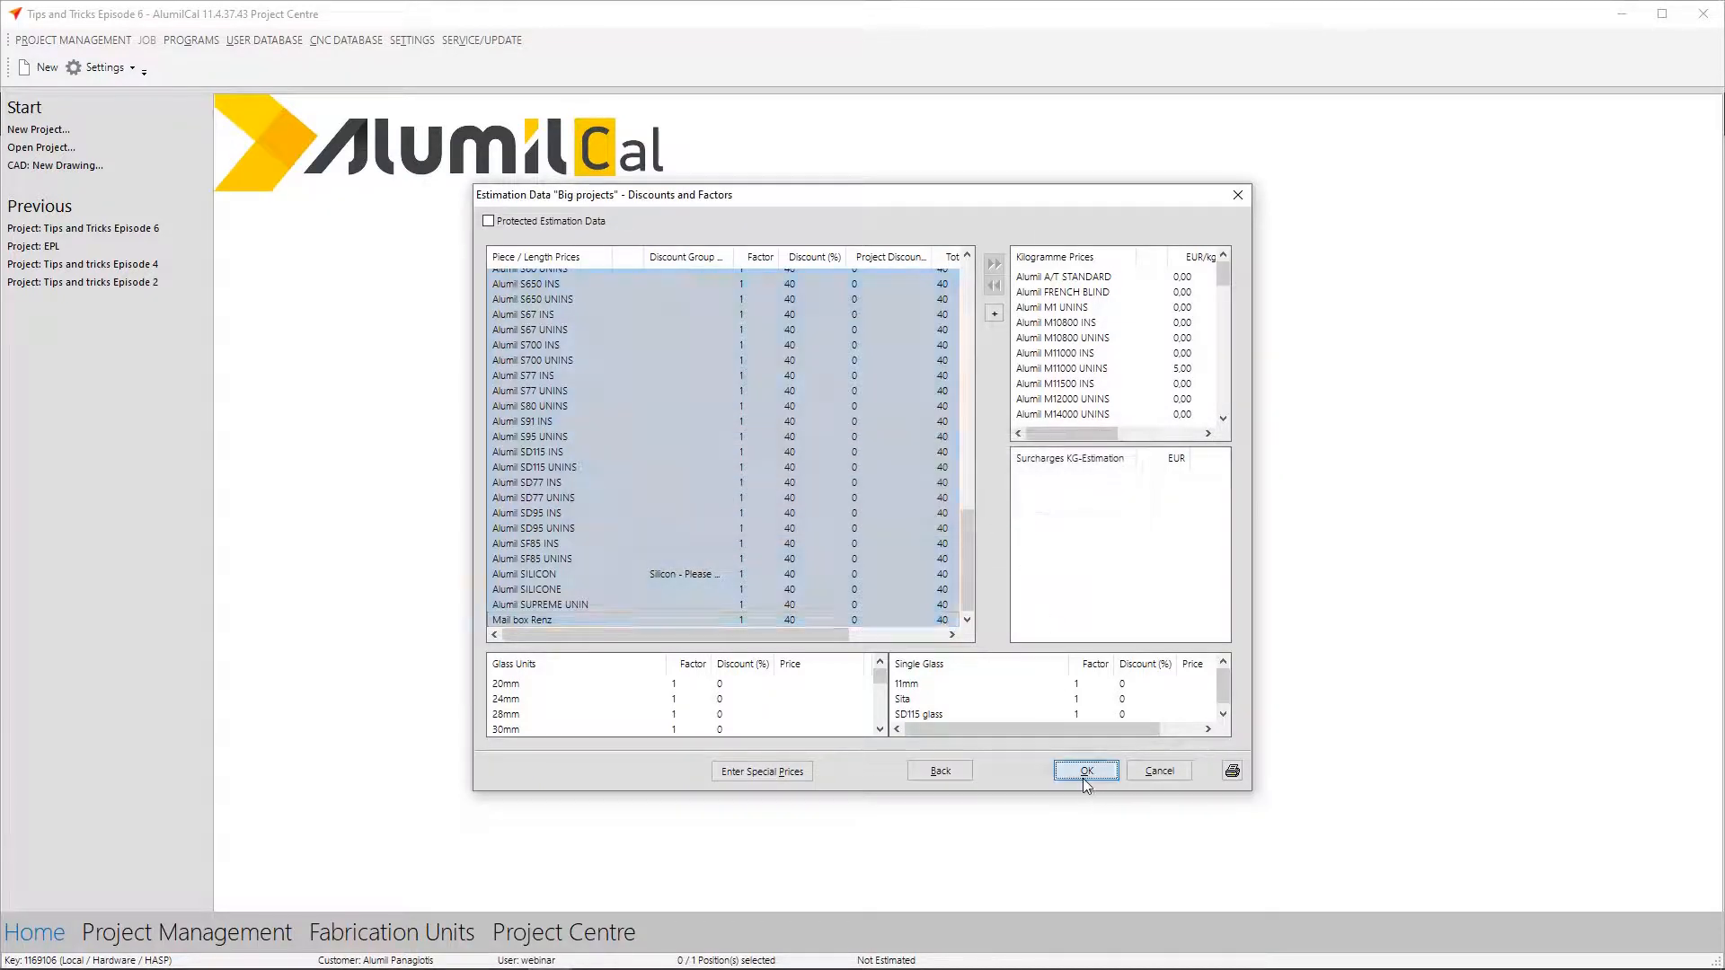
pyautogui.click(1084, 774)
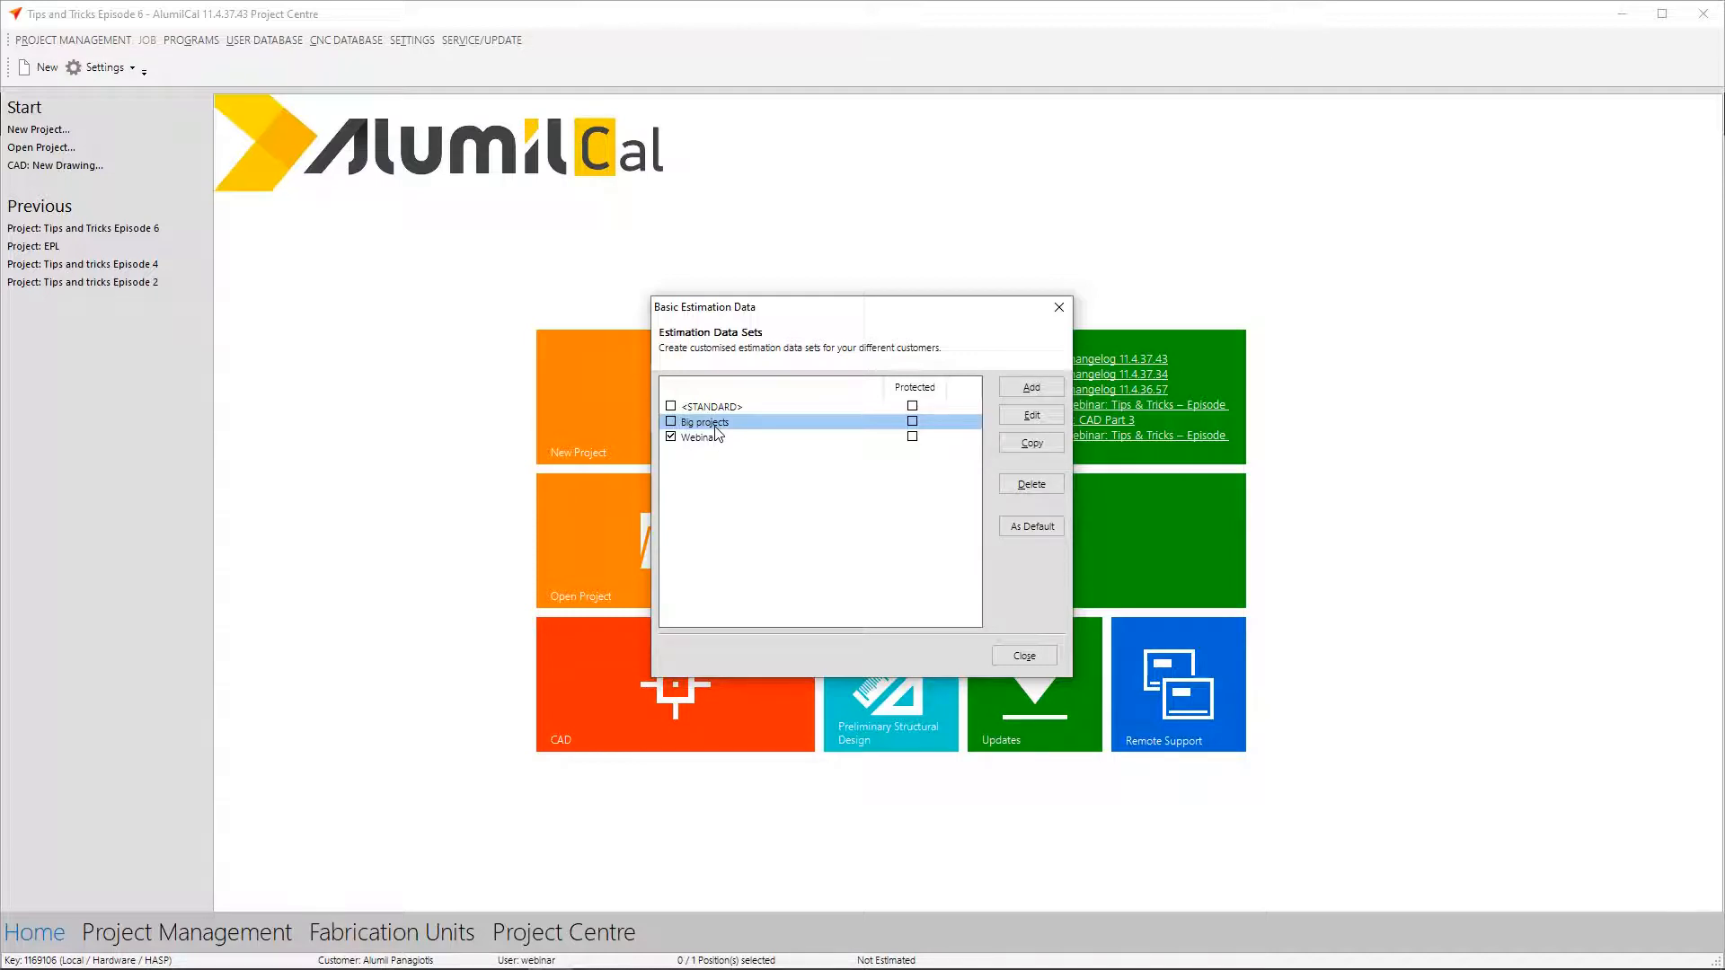
pyautogui.click(1022, 657)
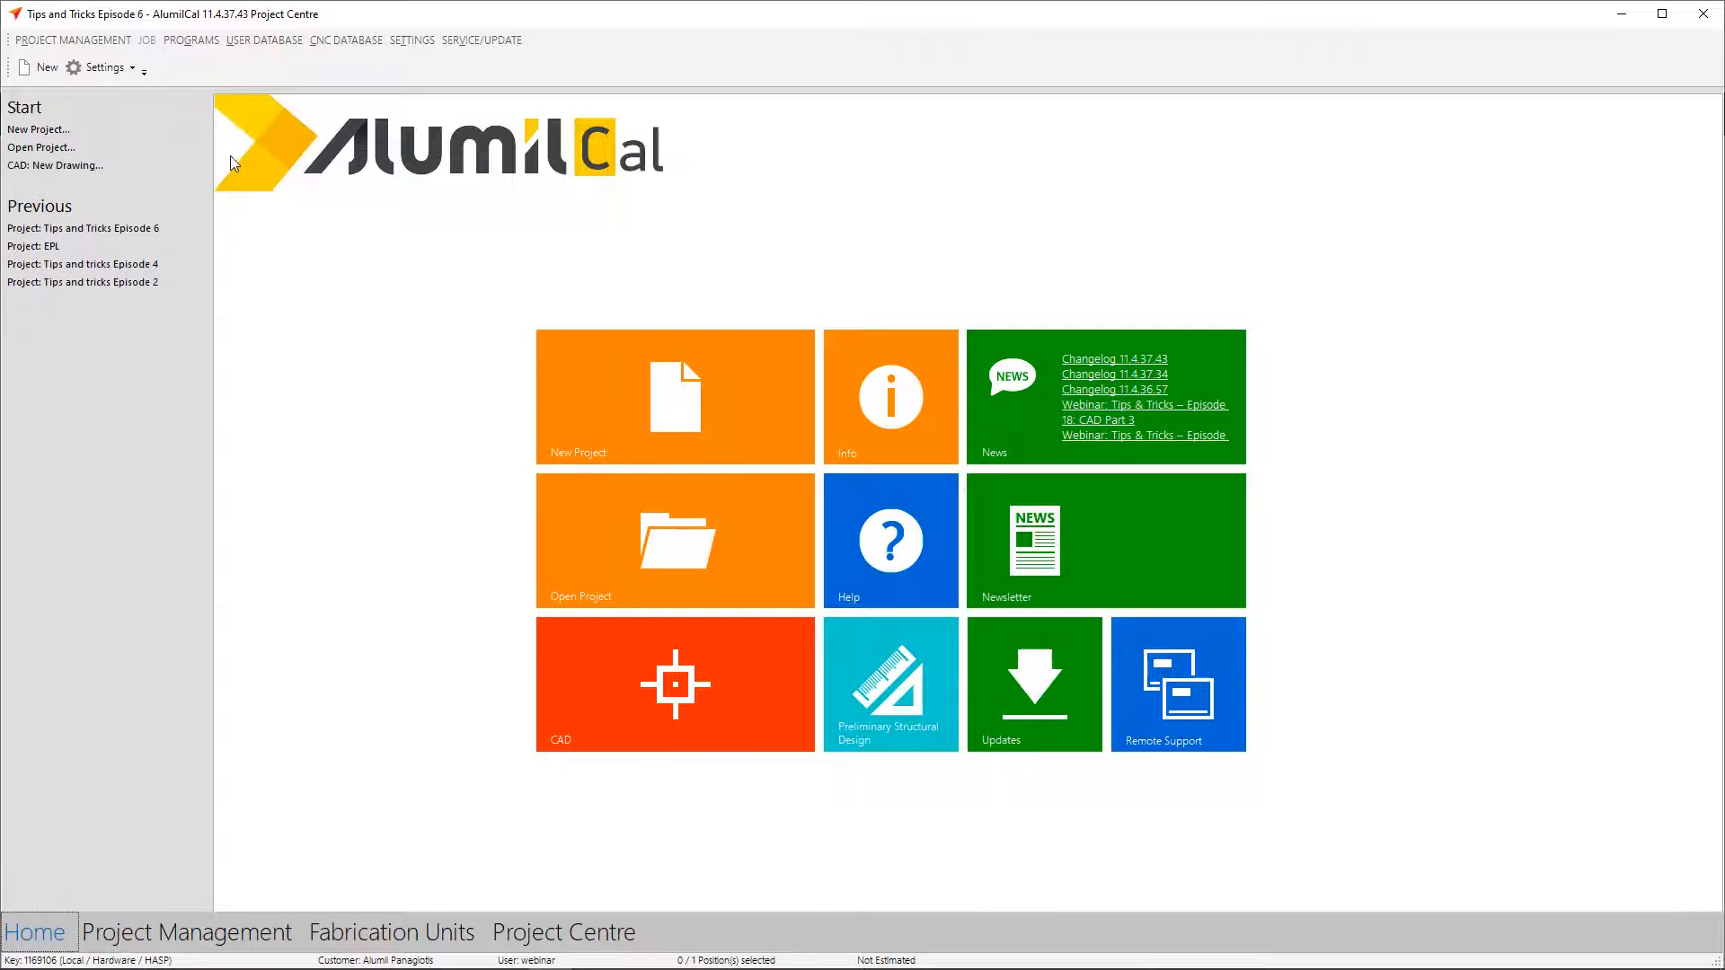
# - Review the discount conditions of the Alumil contact in the address database, keeping Webinar as its estimation data
pyautogui.click(190, 42)
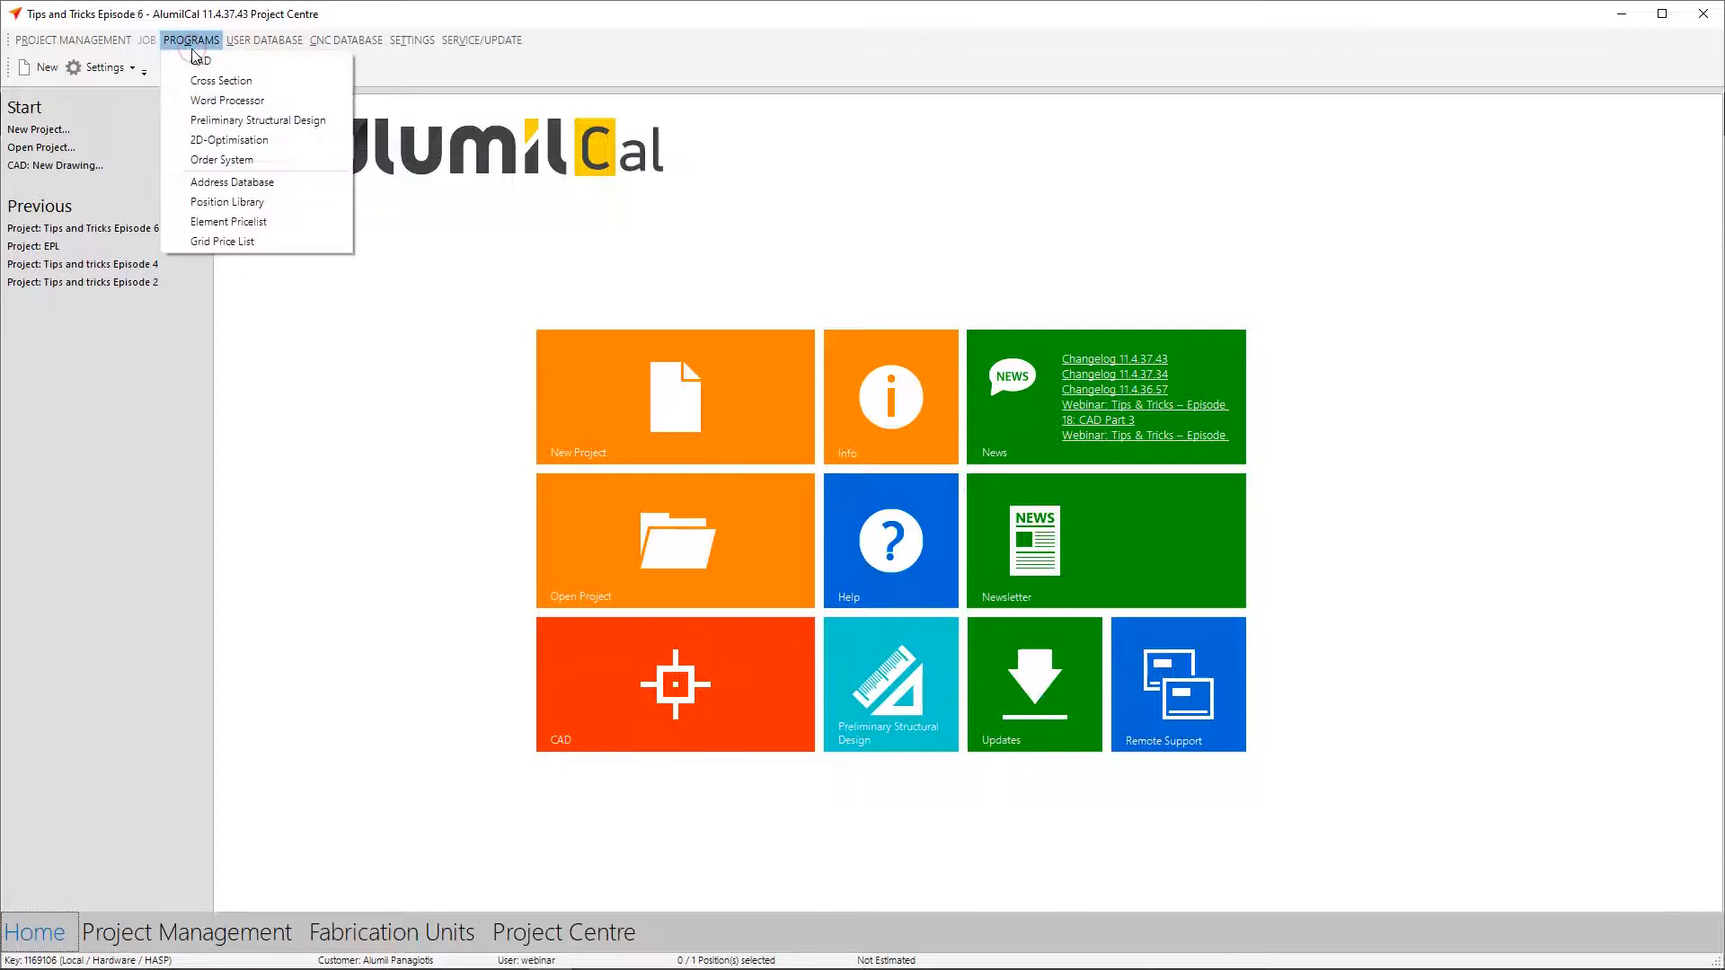
pyautogui.click(221, 181)
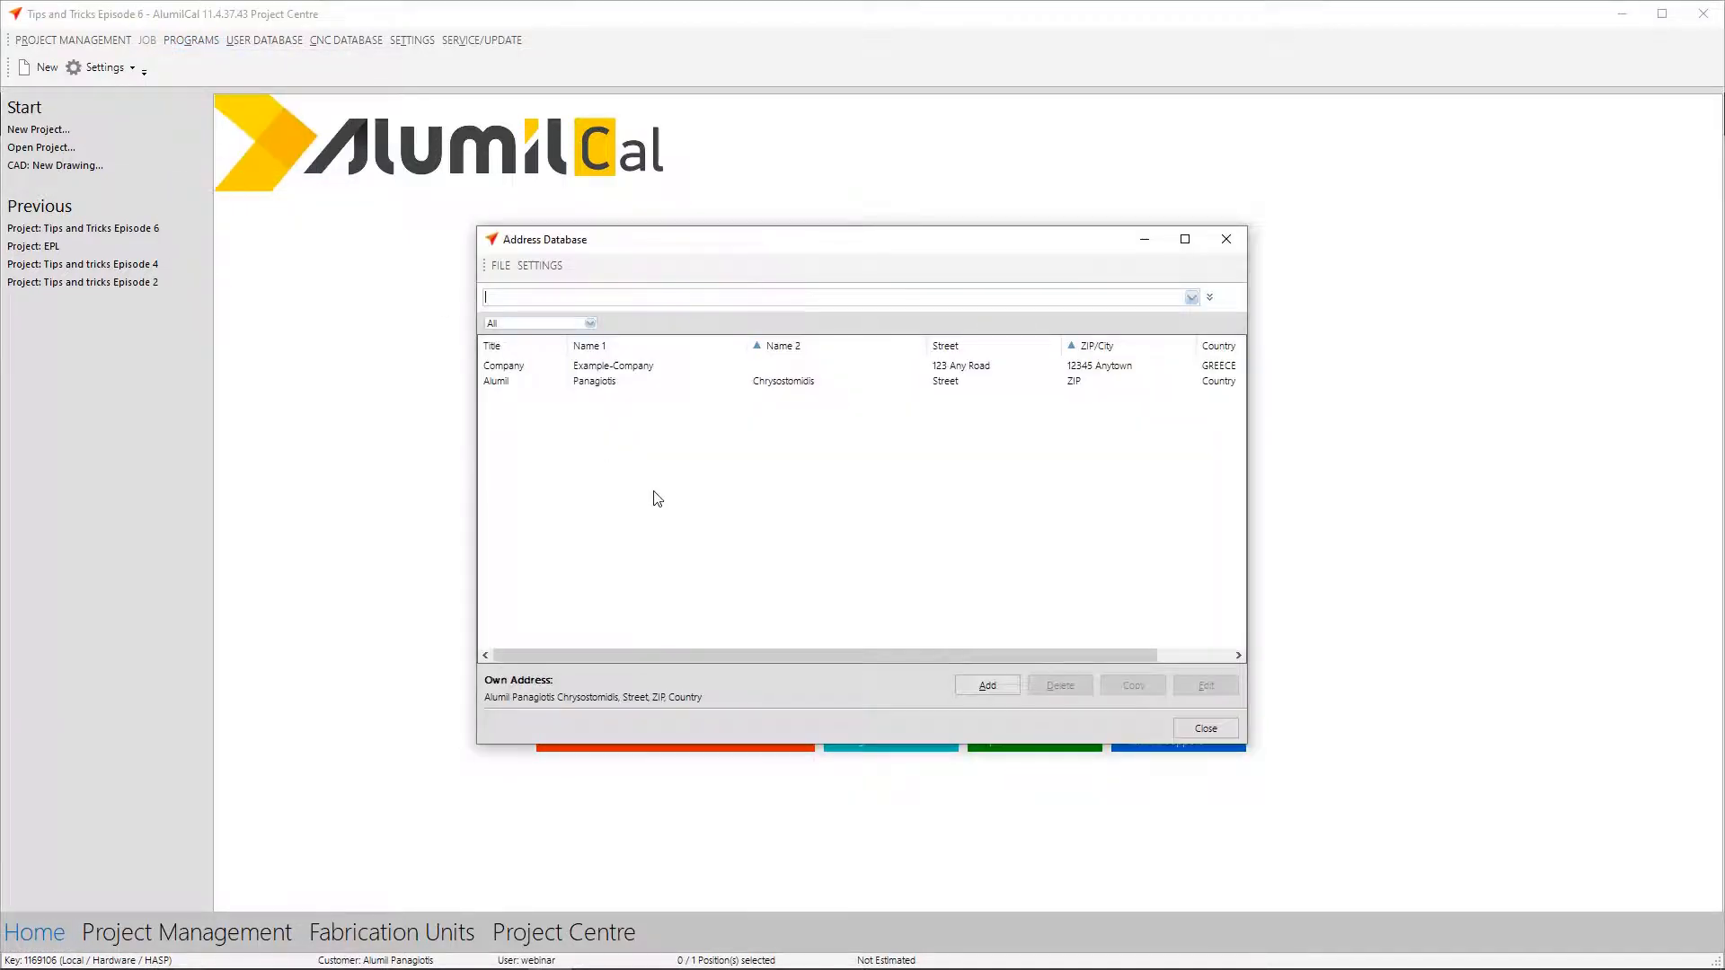
pyautogui.doubleClick(564, 383)
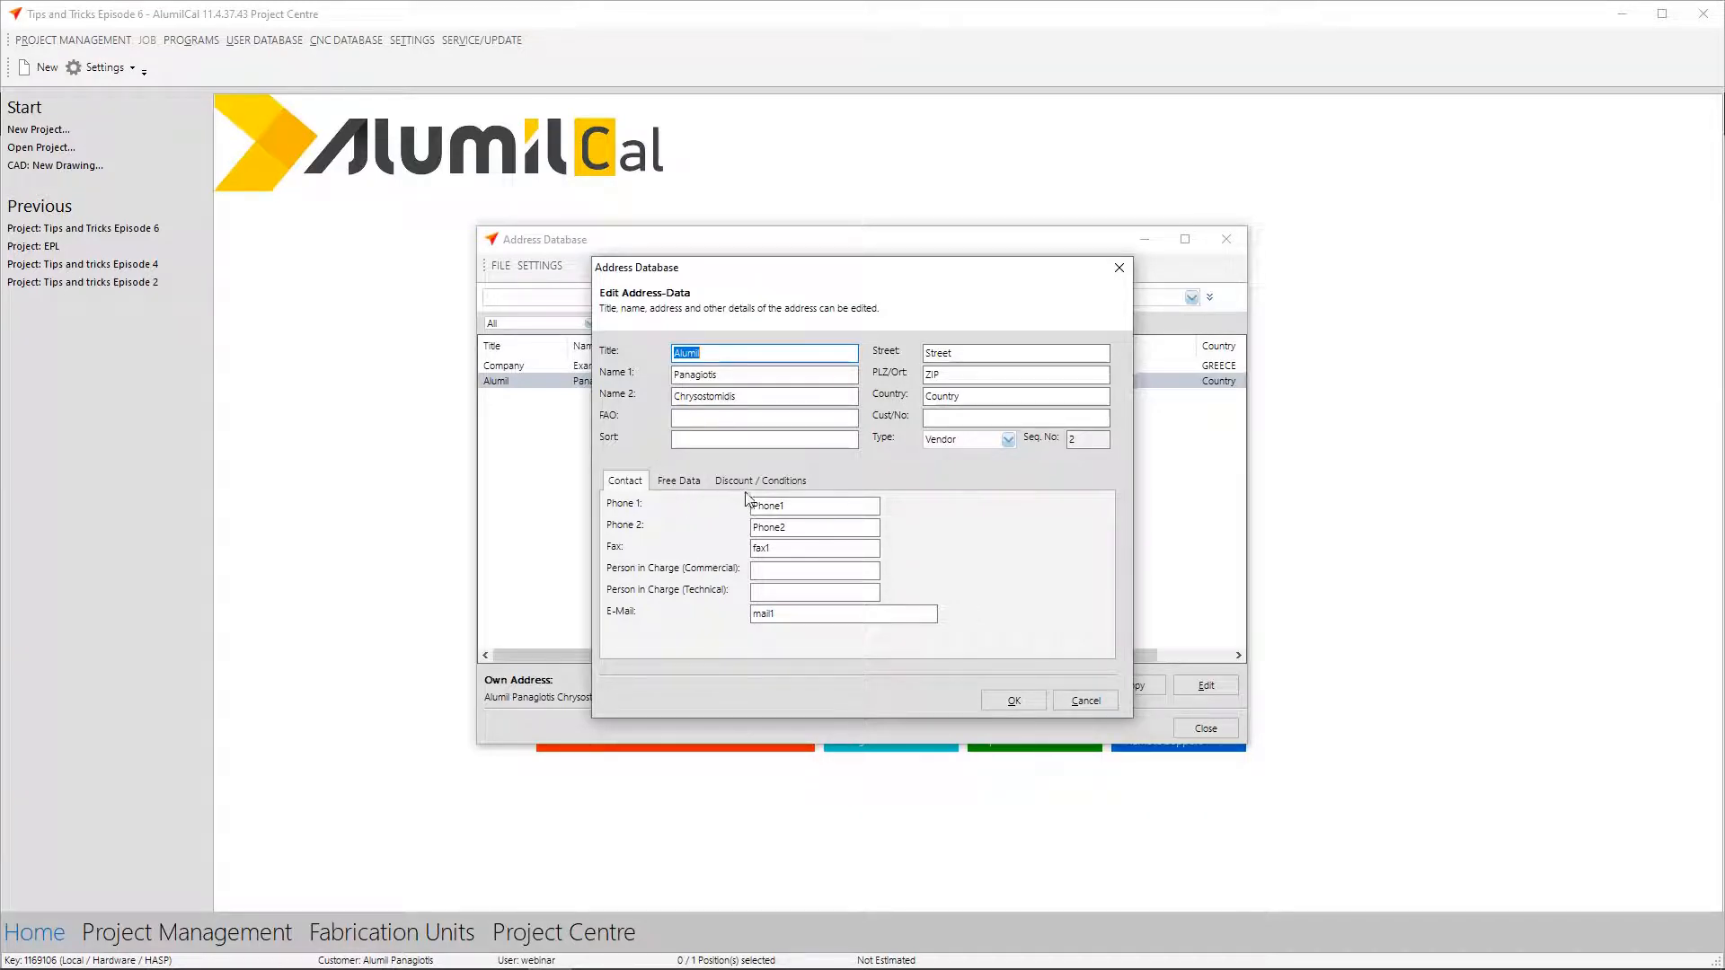
pyautogui.click(788, 485)
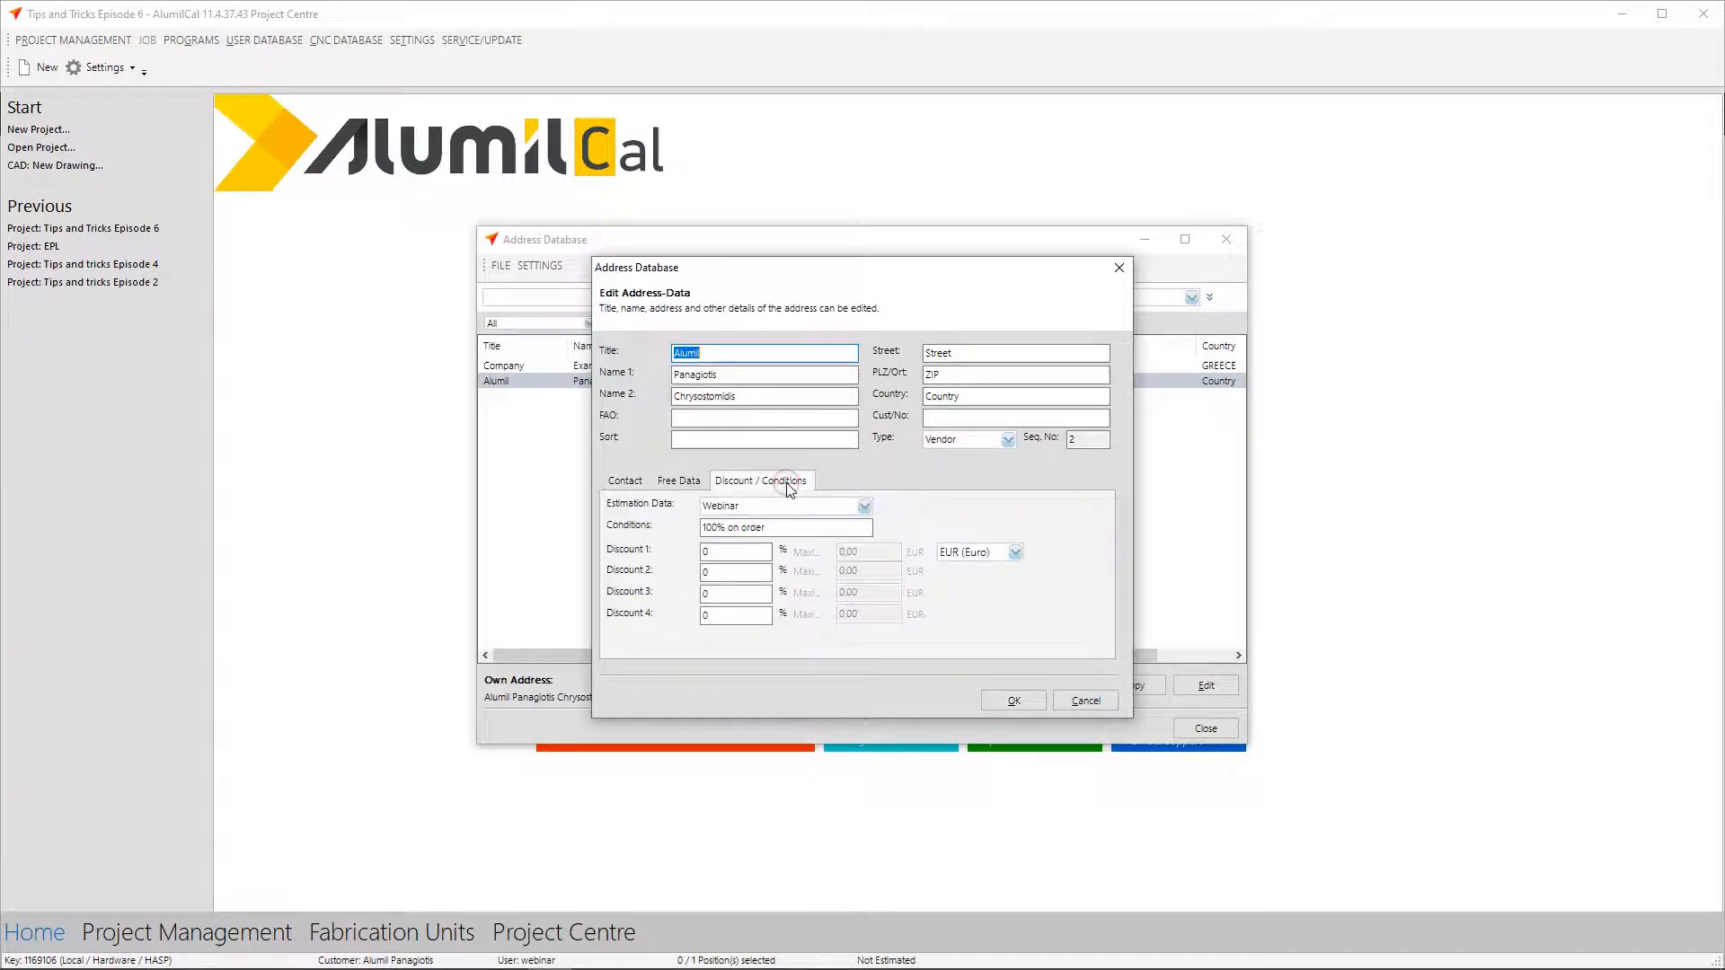
pyautogui.click(864, 506)
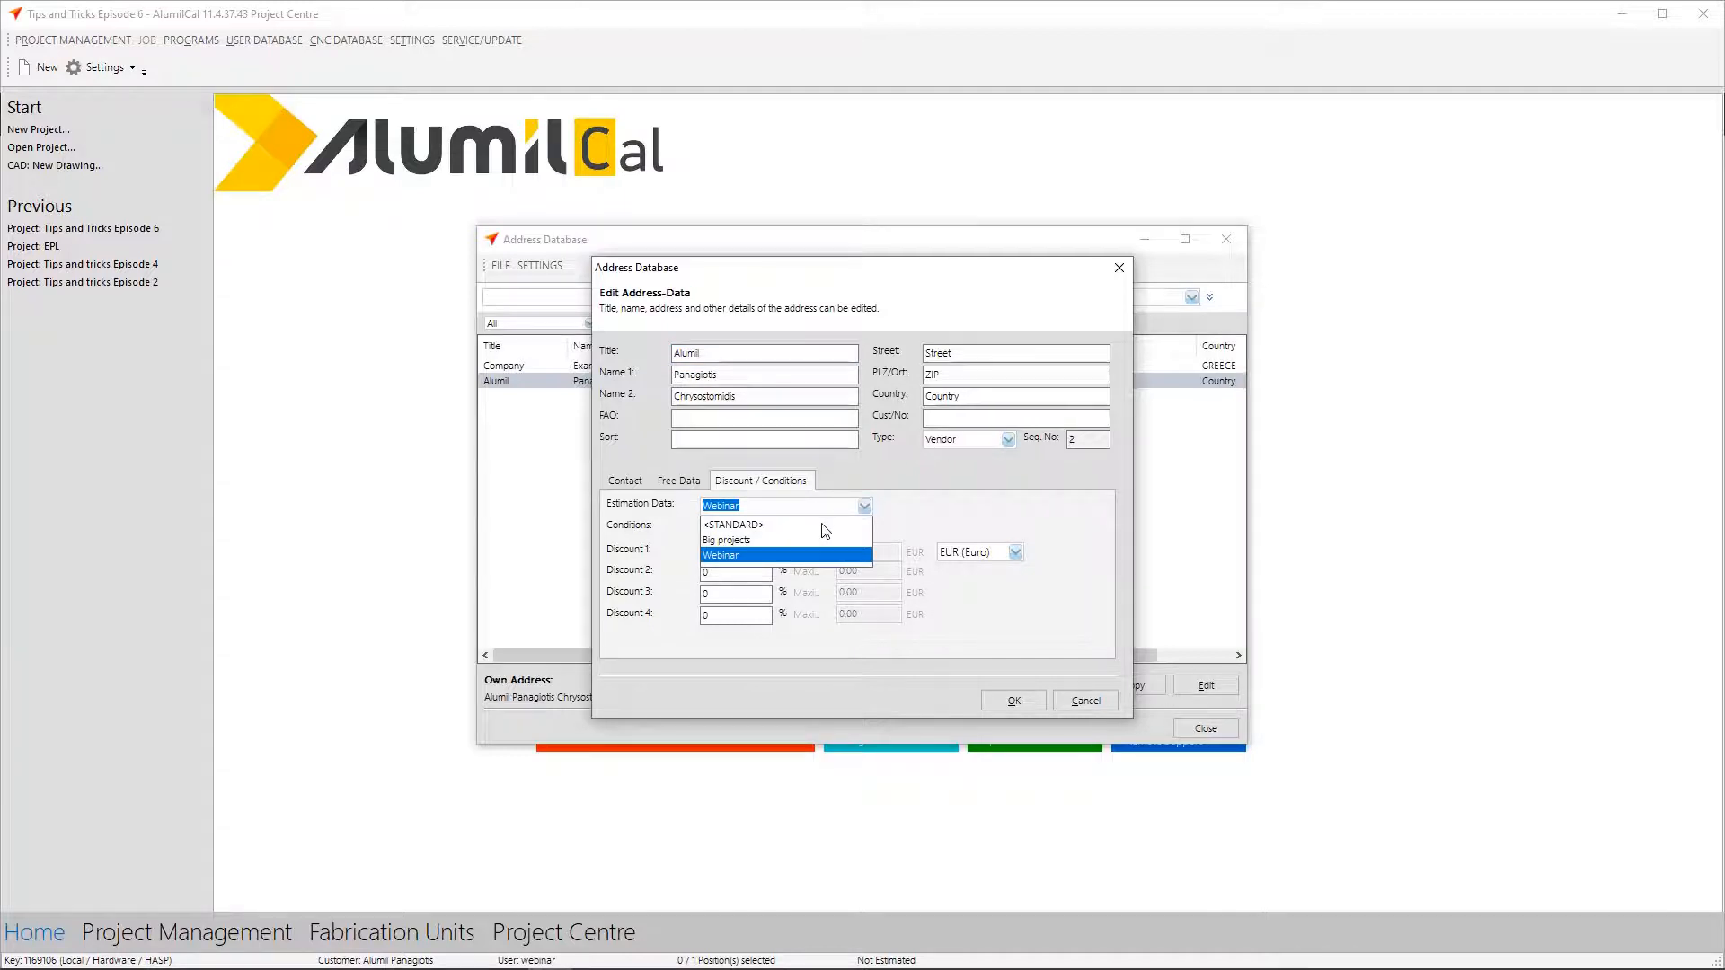
pyautogui.click(865, 555)
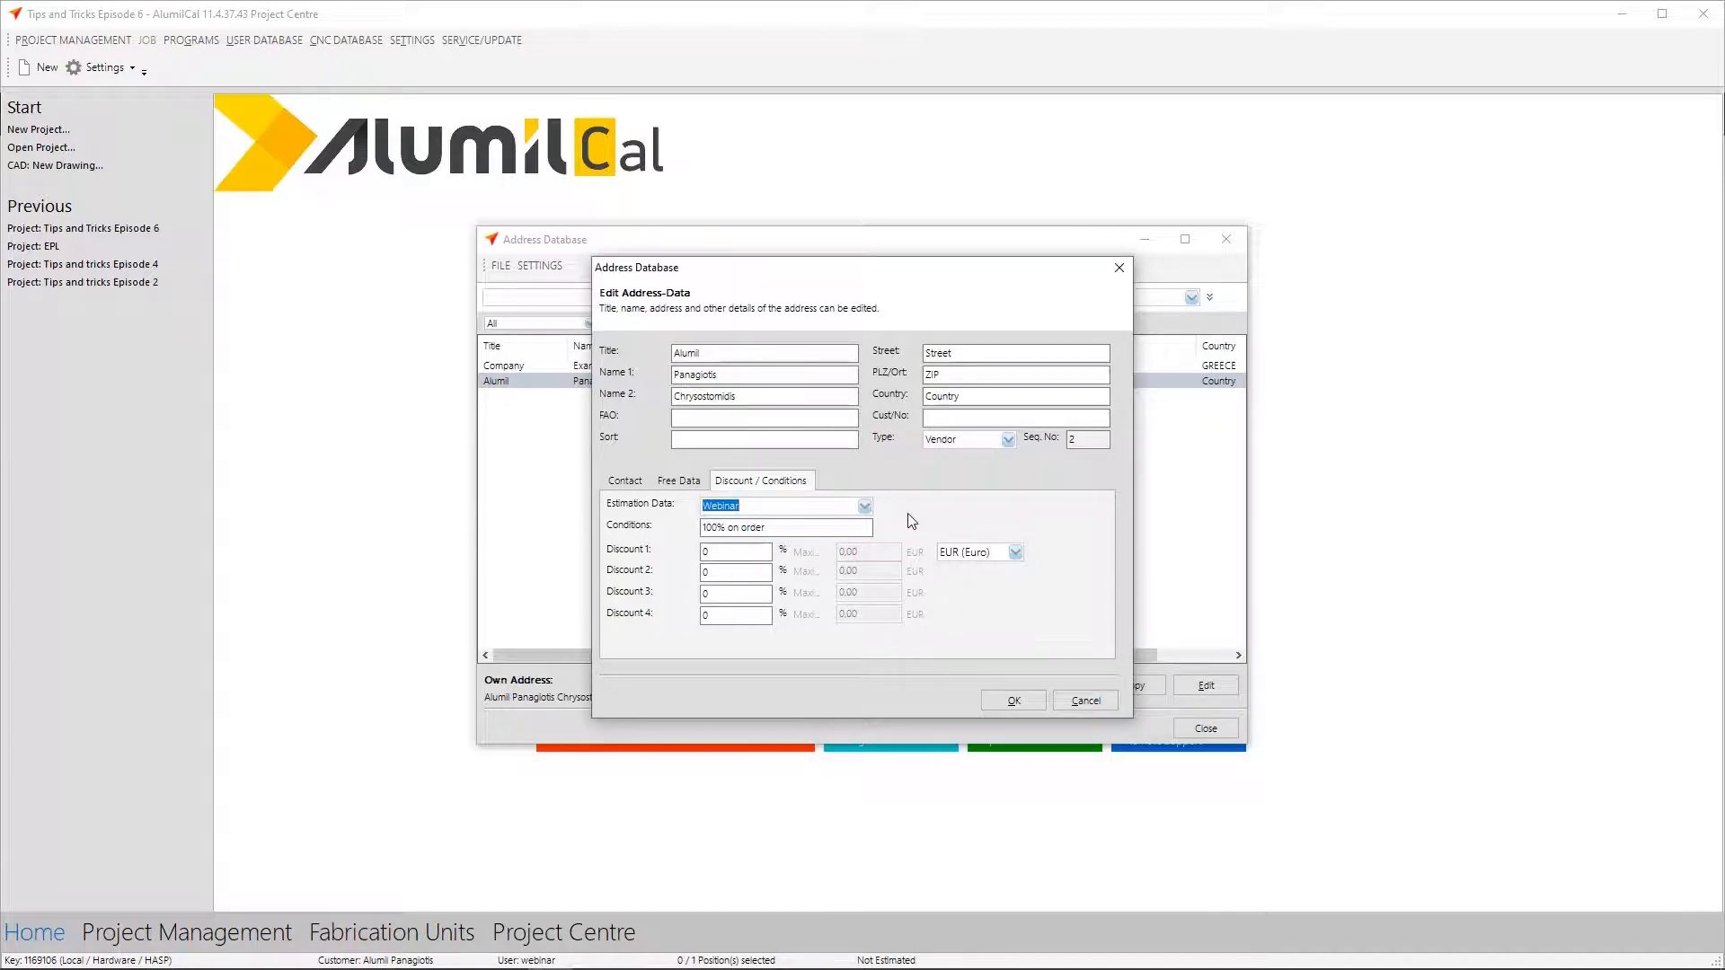
pyautogui.click(852, 528)
pyautogui.click(1024, 704)
pyautogui.click(1192, 731)
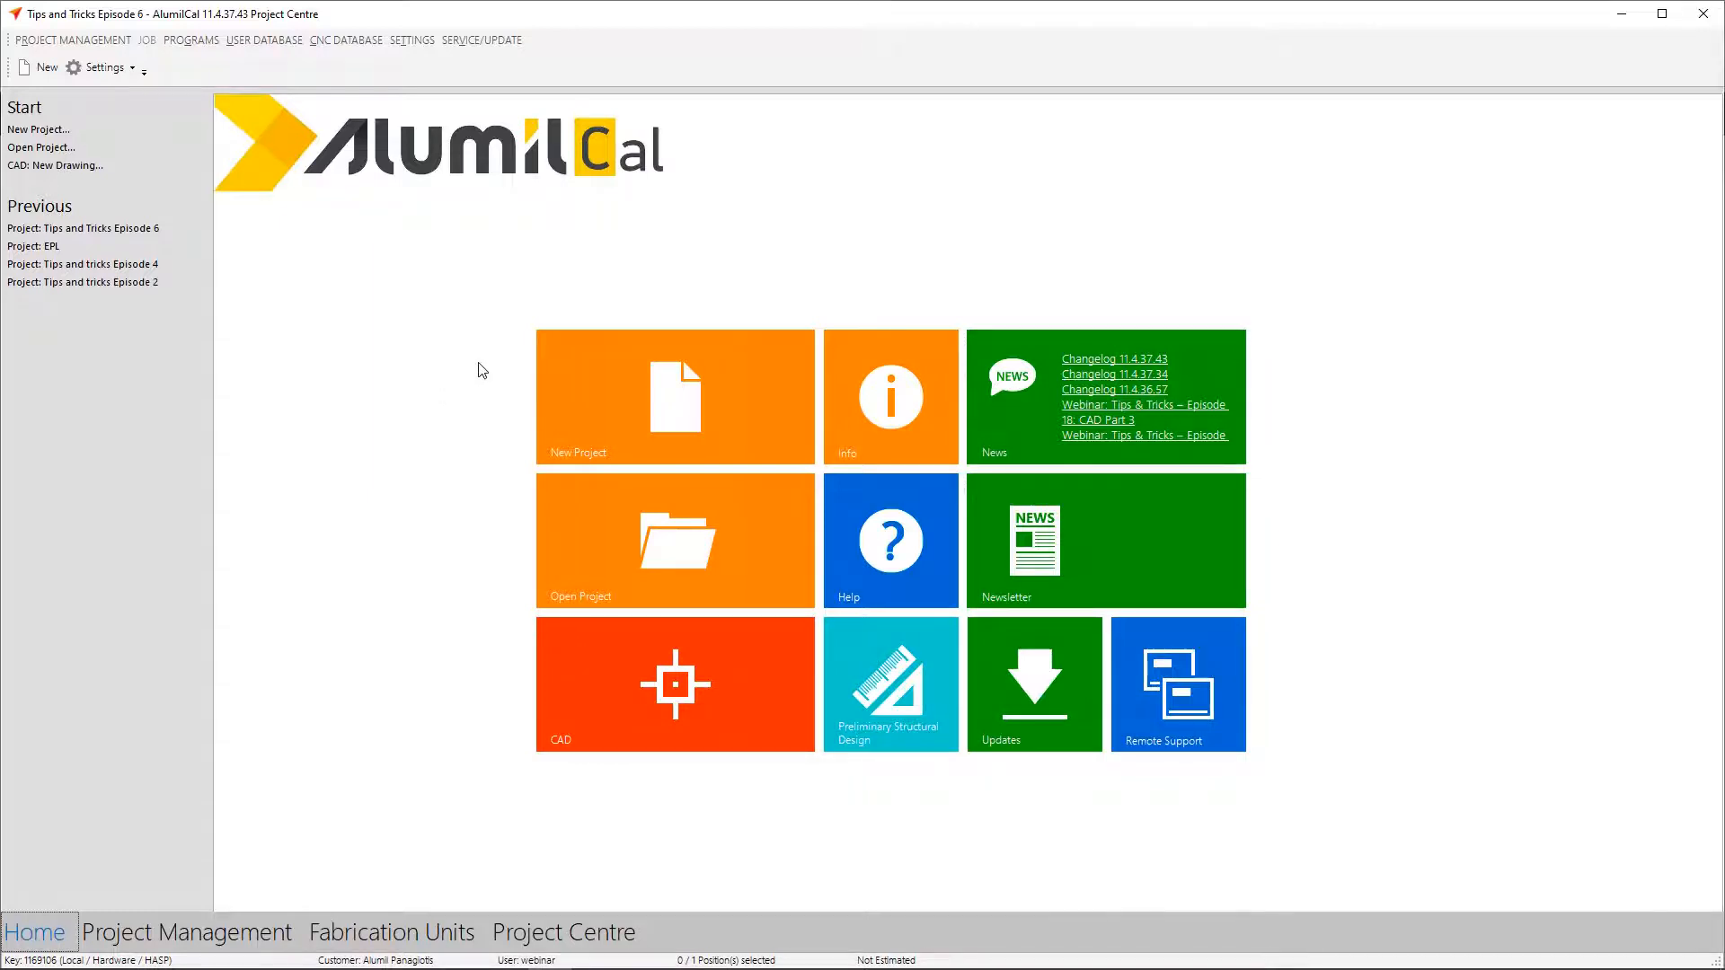
# - Try out the estimation data choices in a new project, fill in the Alumil customer from the address database, and cancel the project
pyautogui.click(544, 354)
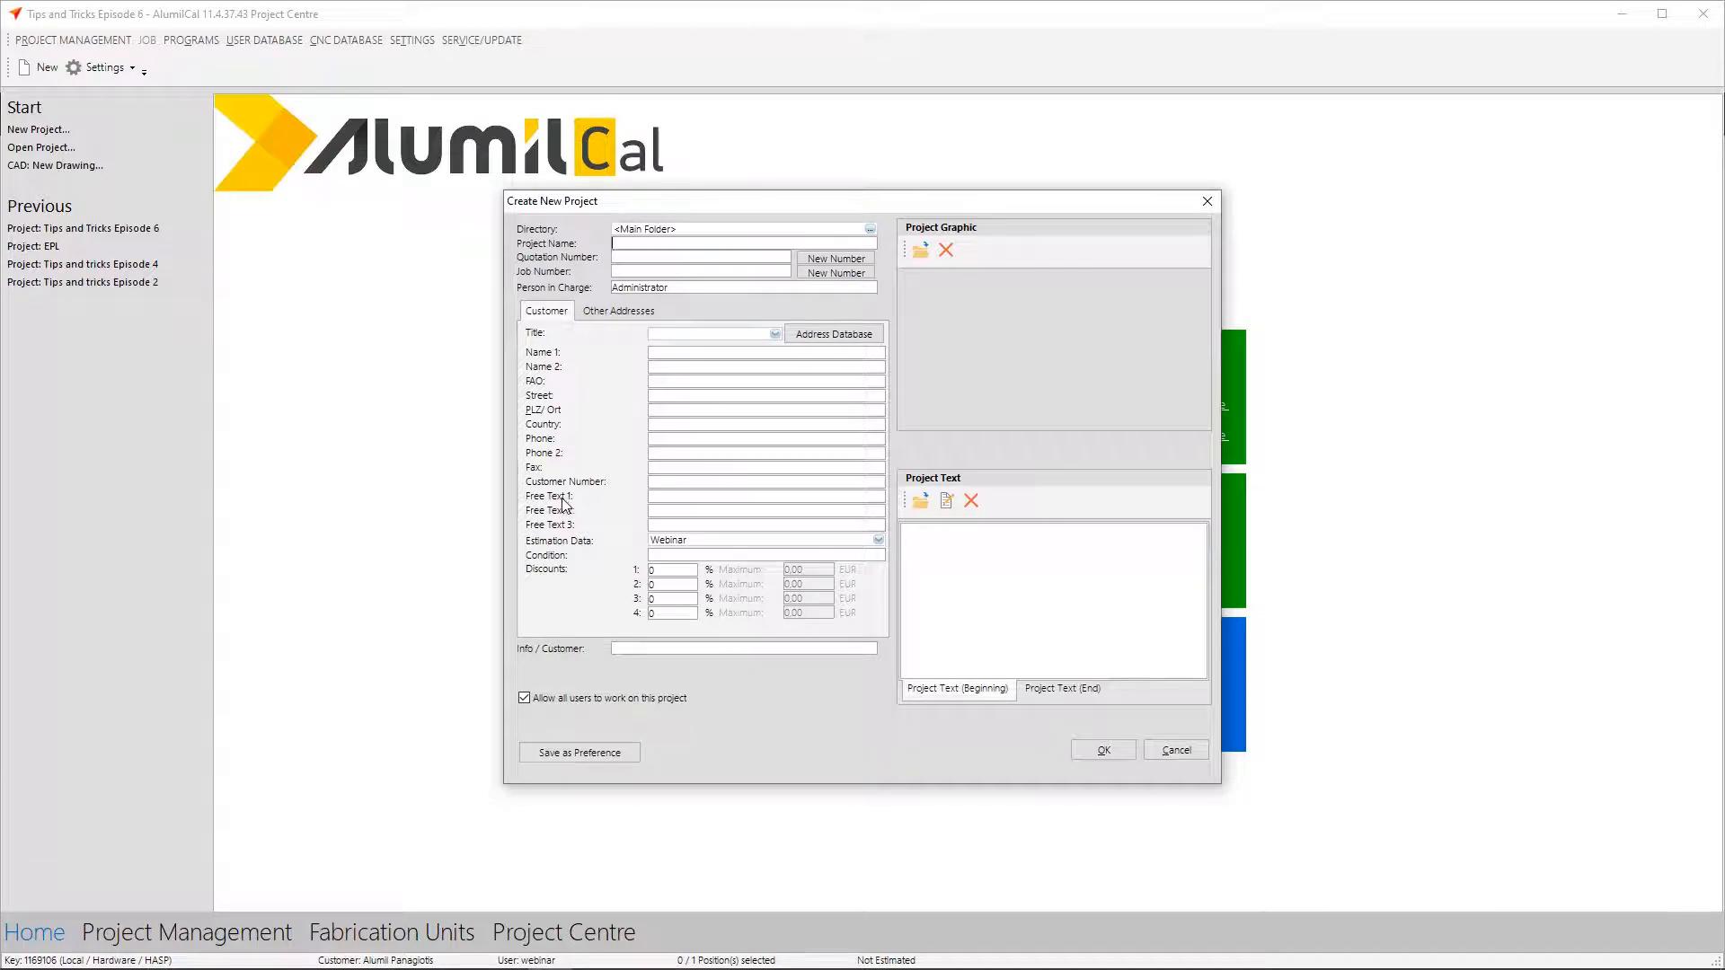
pyautogui.click(878, 541)
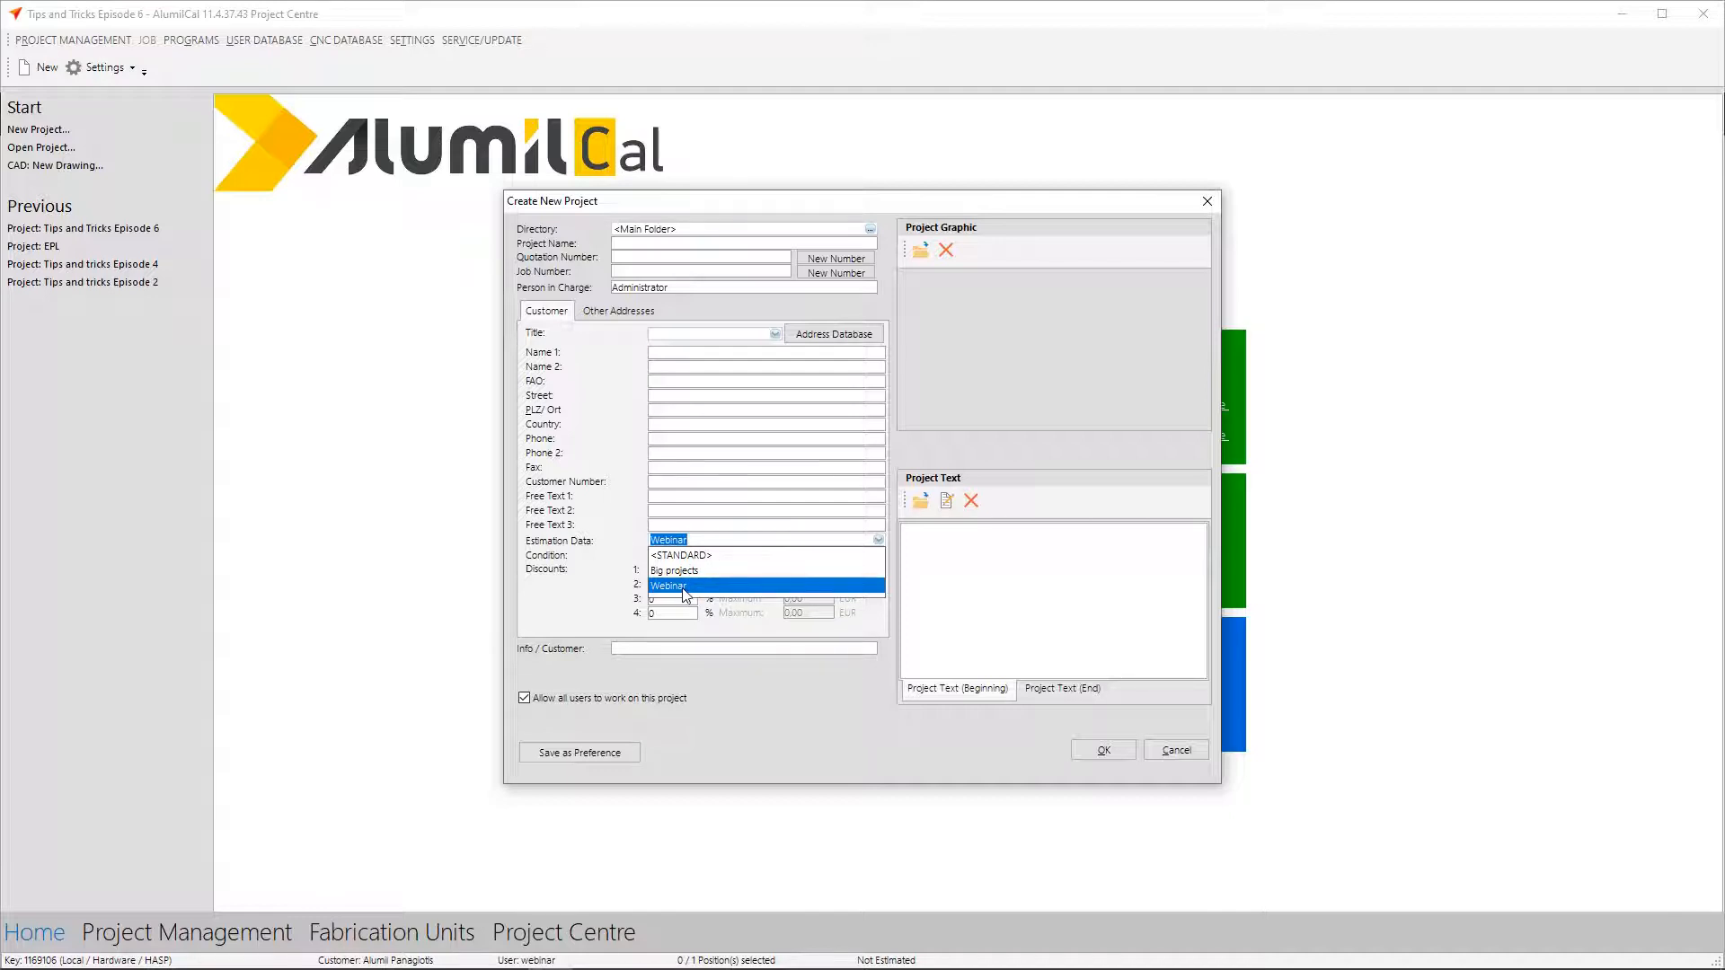
pyautogui.click(550, 314)
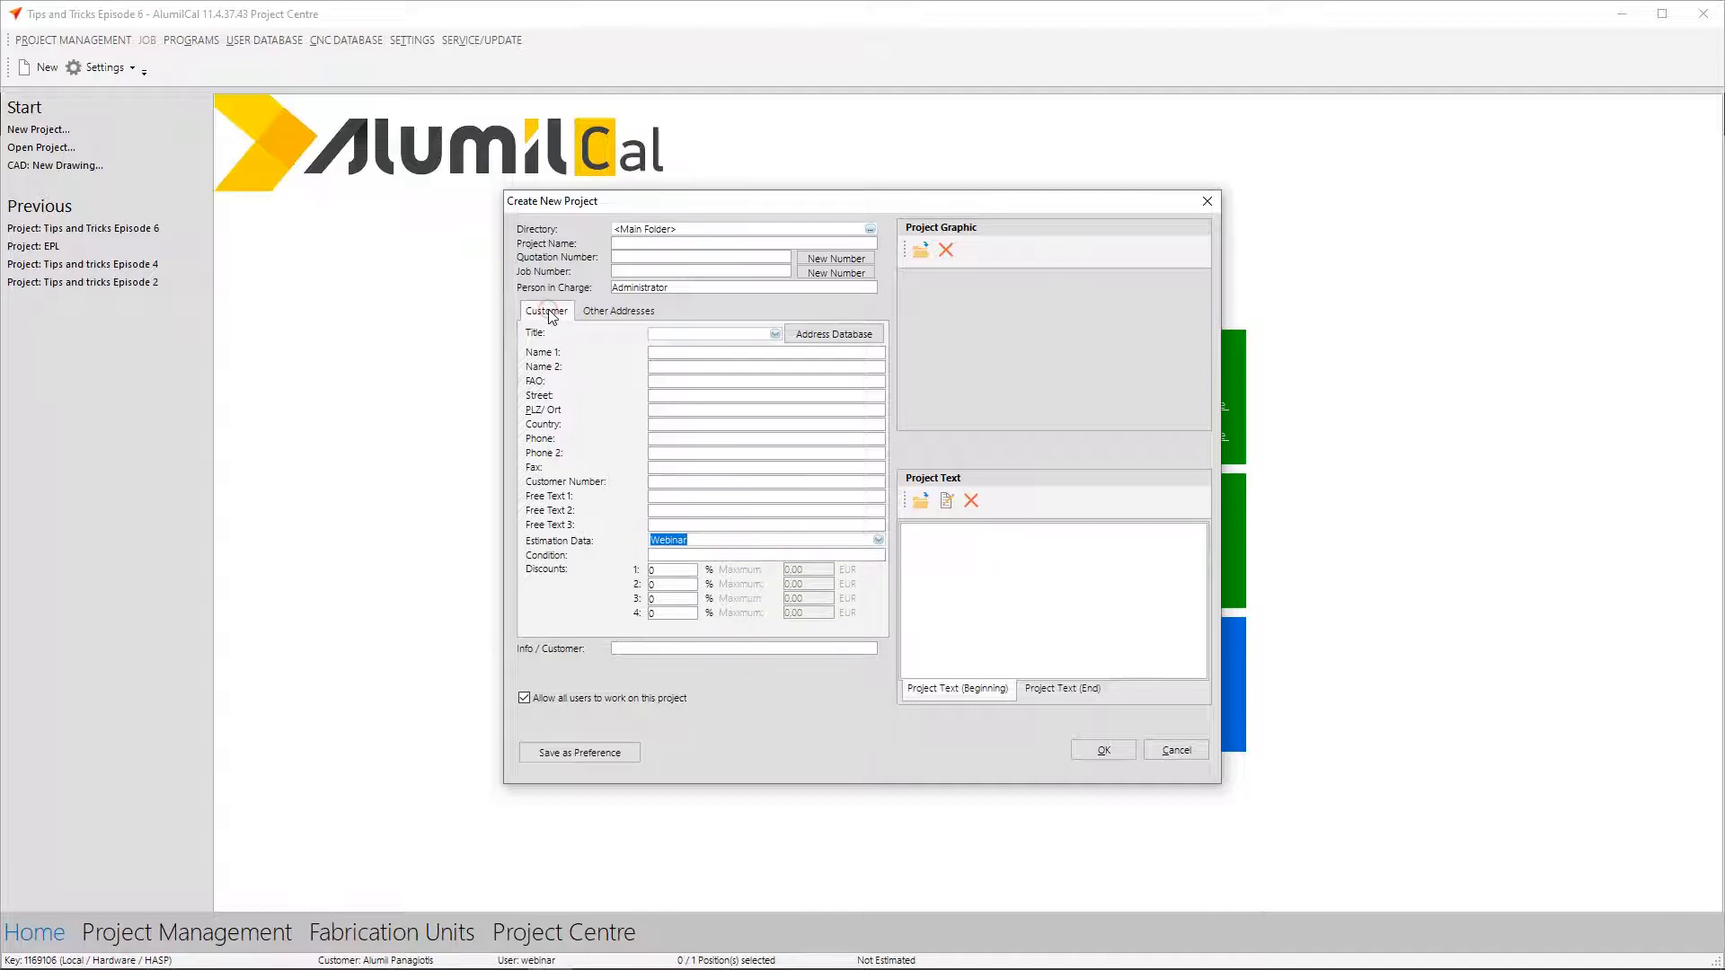
pyautogui.click(835, 334)
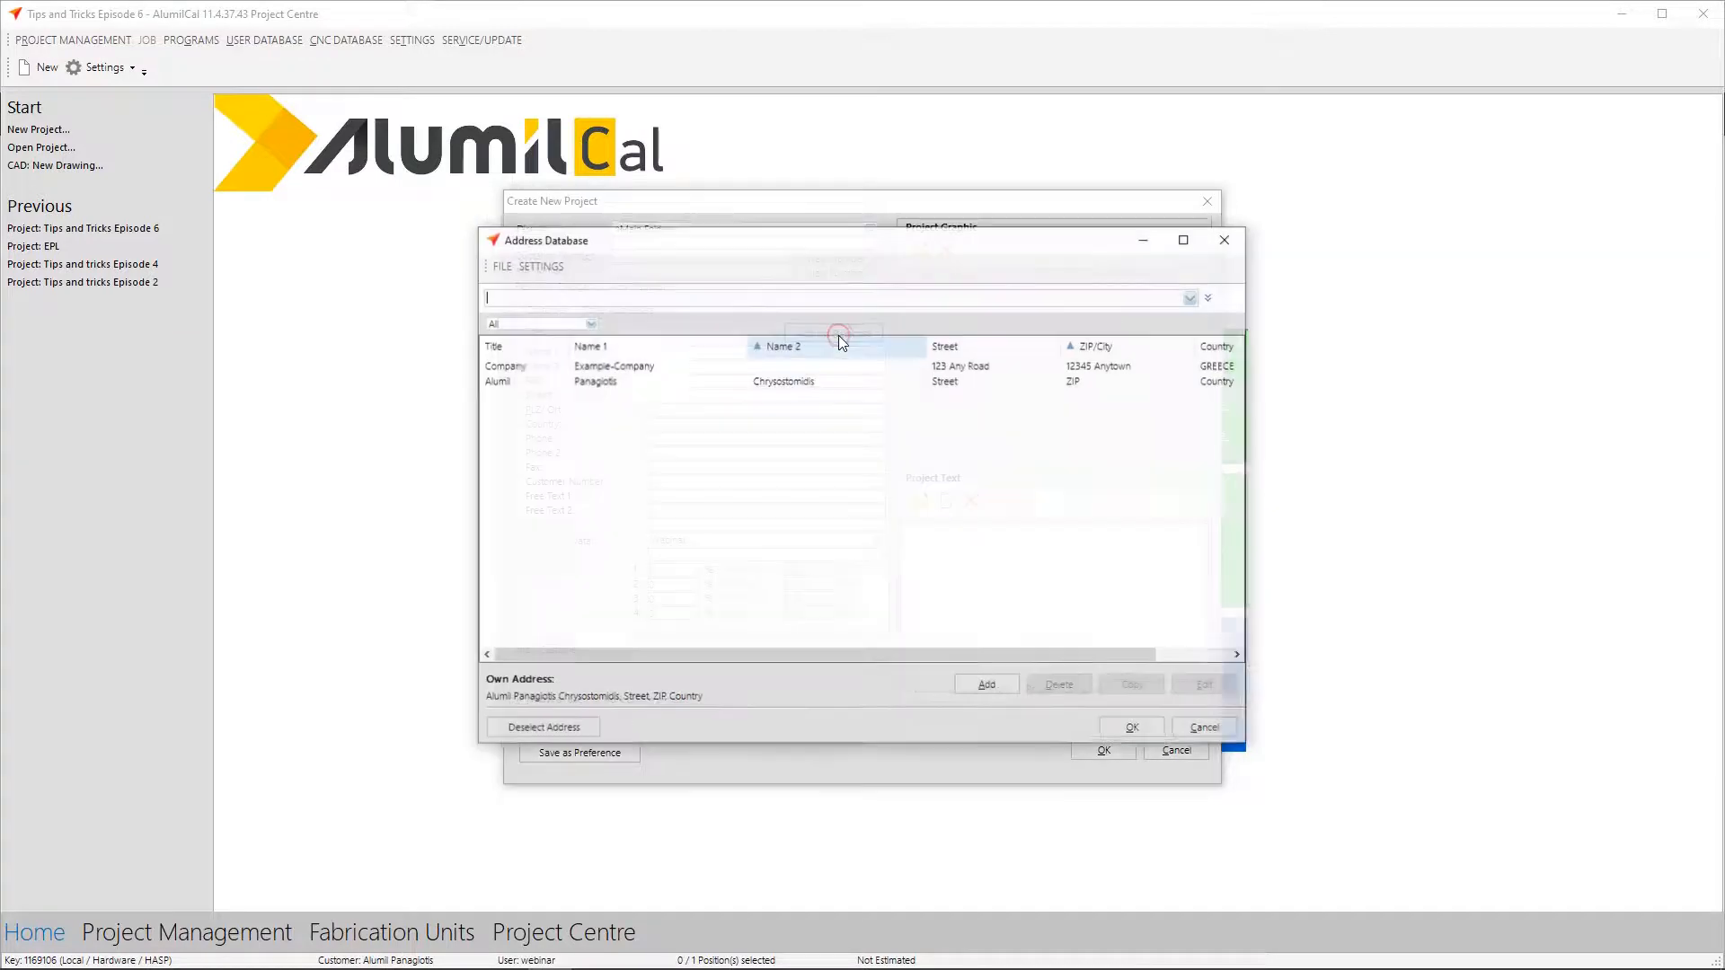
pyautogui.click(583, 381)
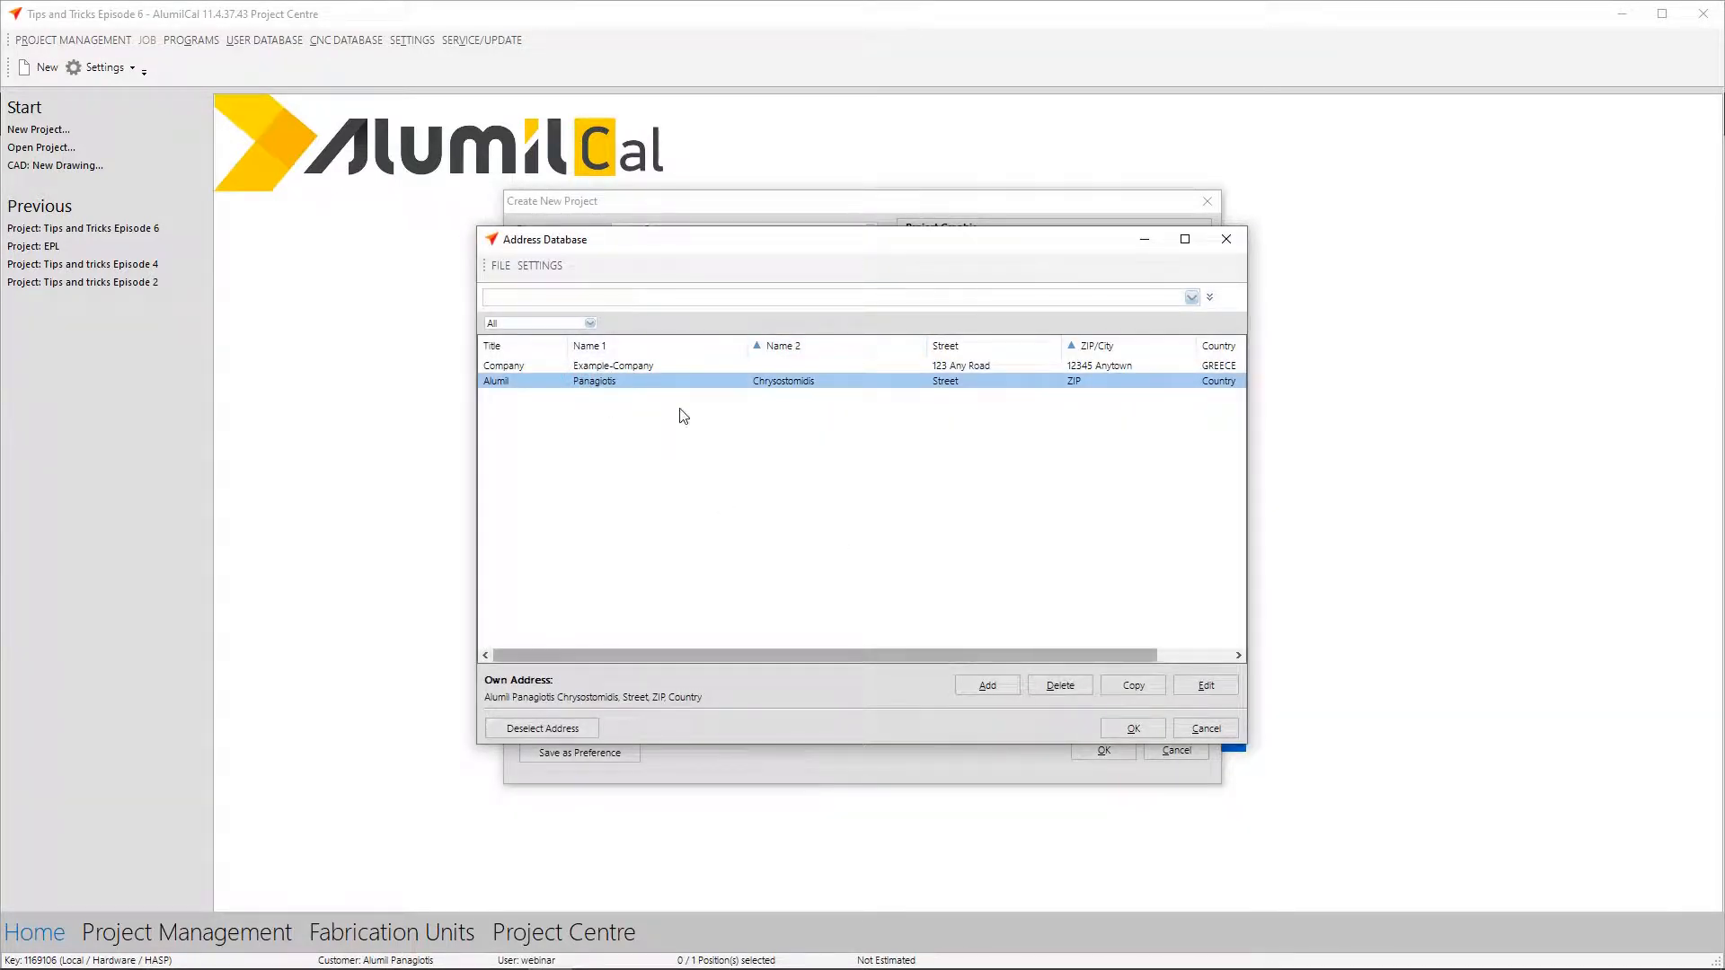
pyautogui.doubleClick(618, 382)
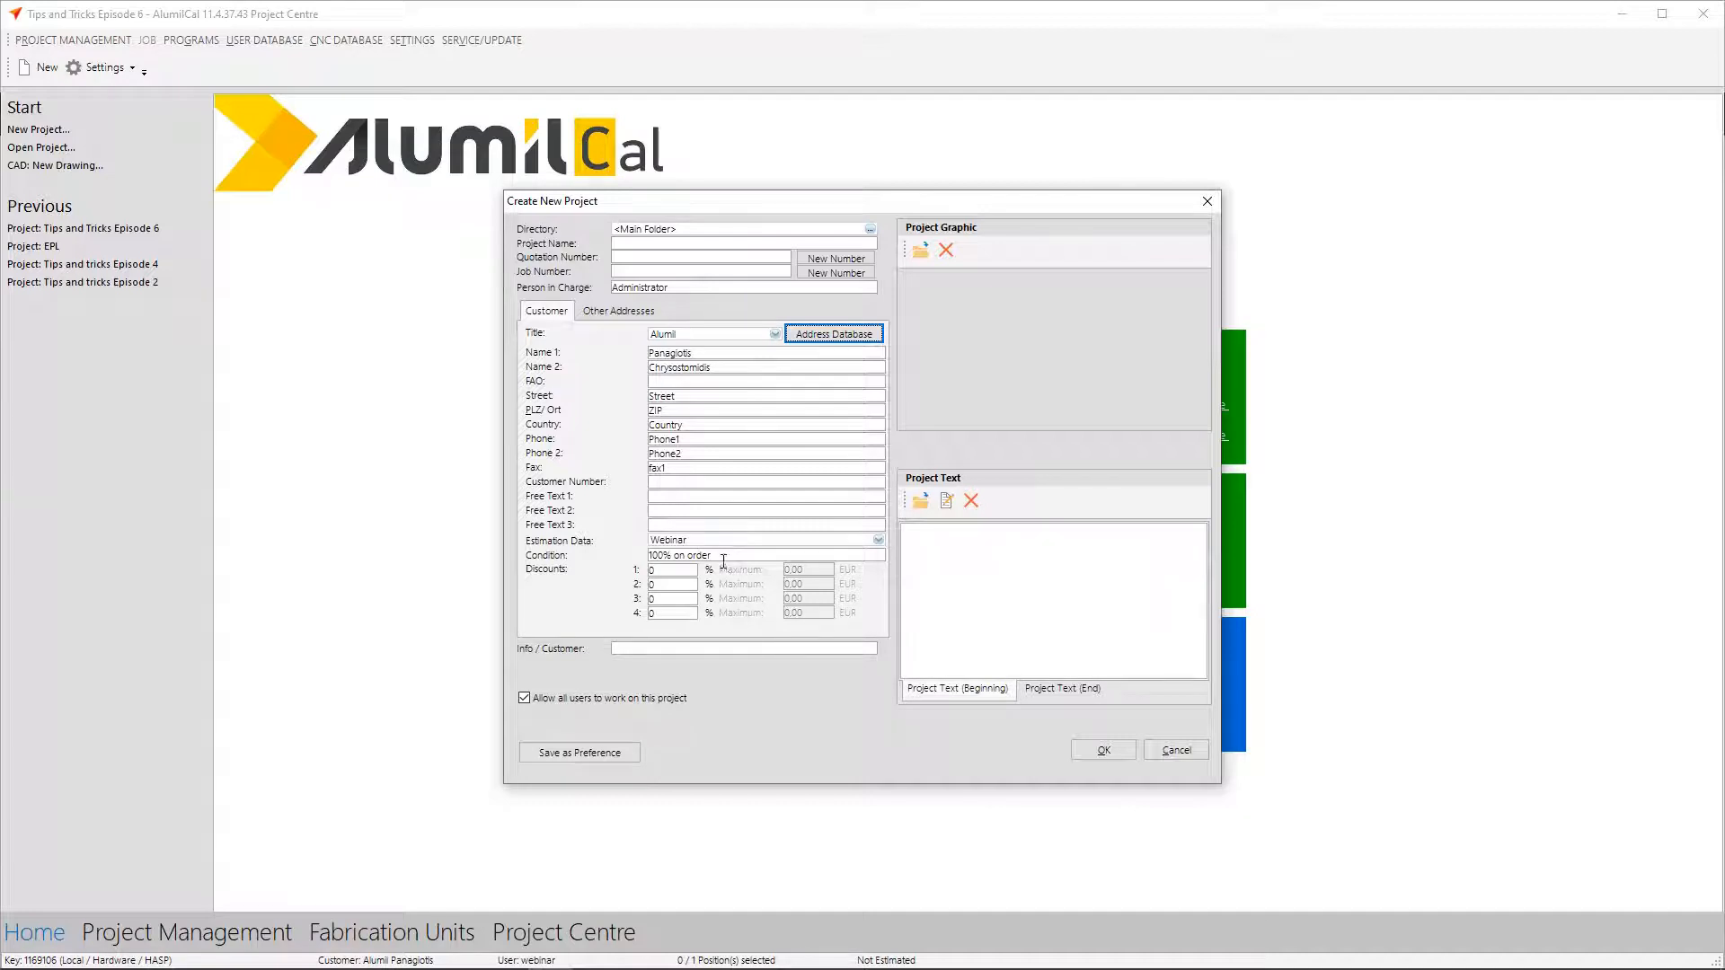
pyautogui.click(1172, 757)
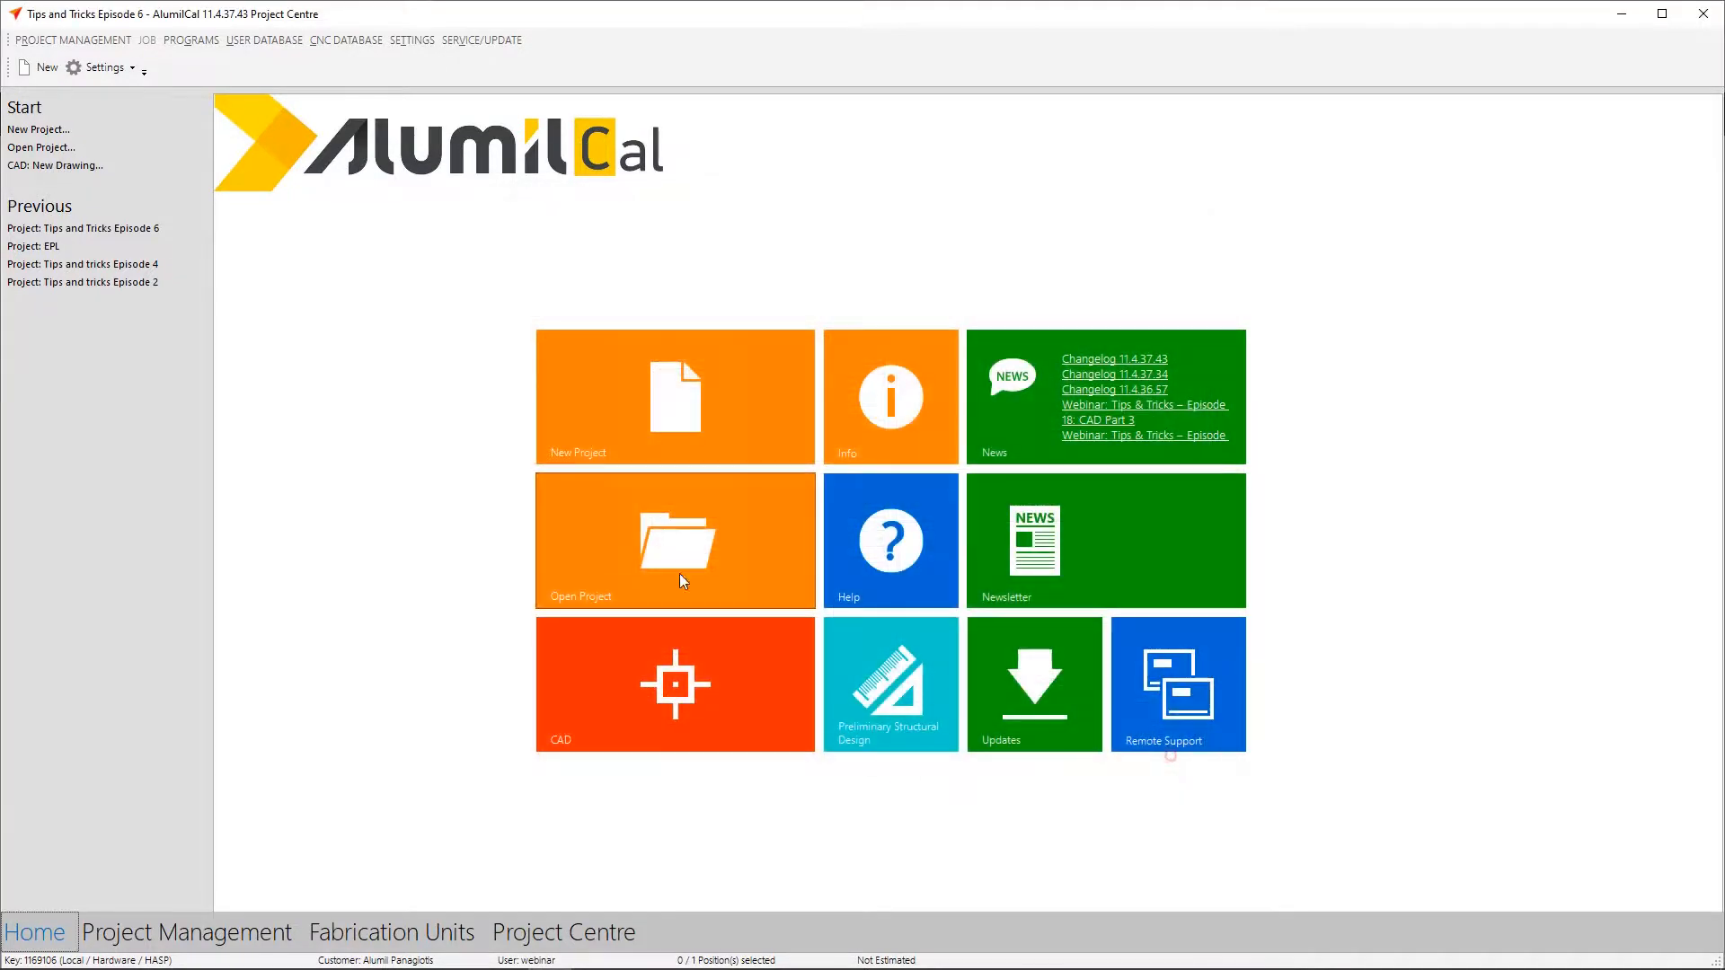
# - Open the project "Tips and Tricks Episode 6" and reload its project estimation data from the "Big projects" set
pyautogui.click(135, 229)
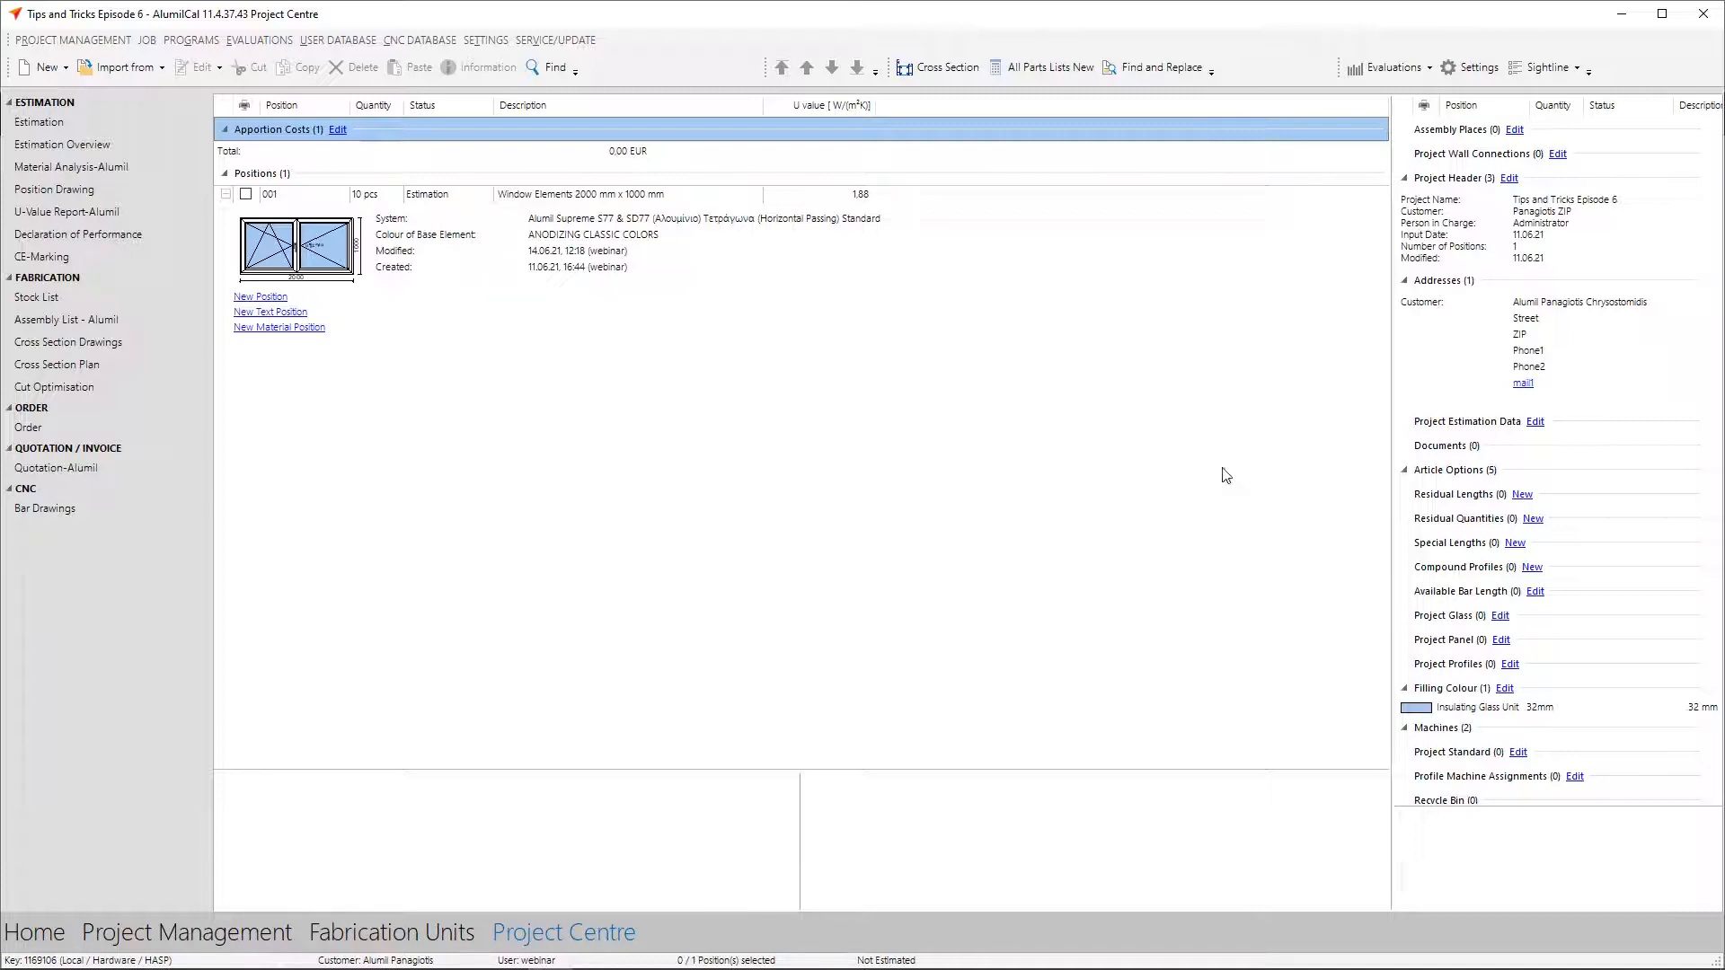
pyautogui.click(1535, 425)
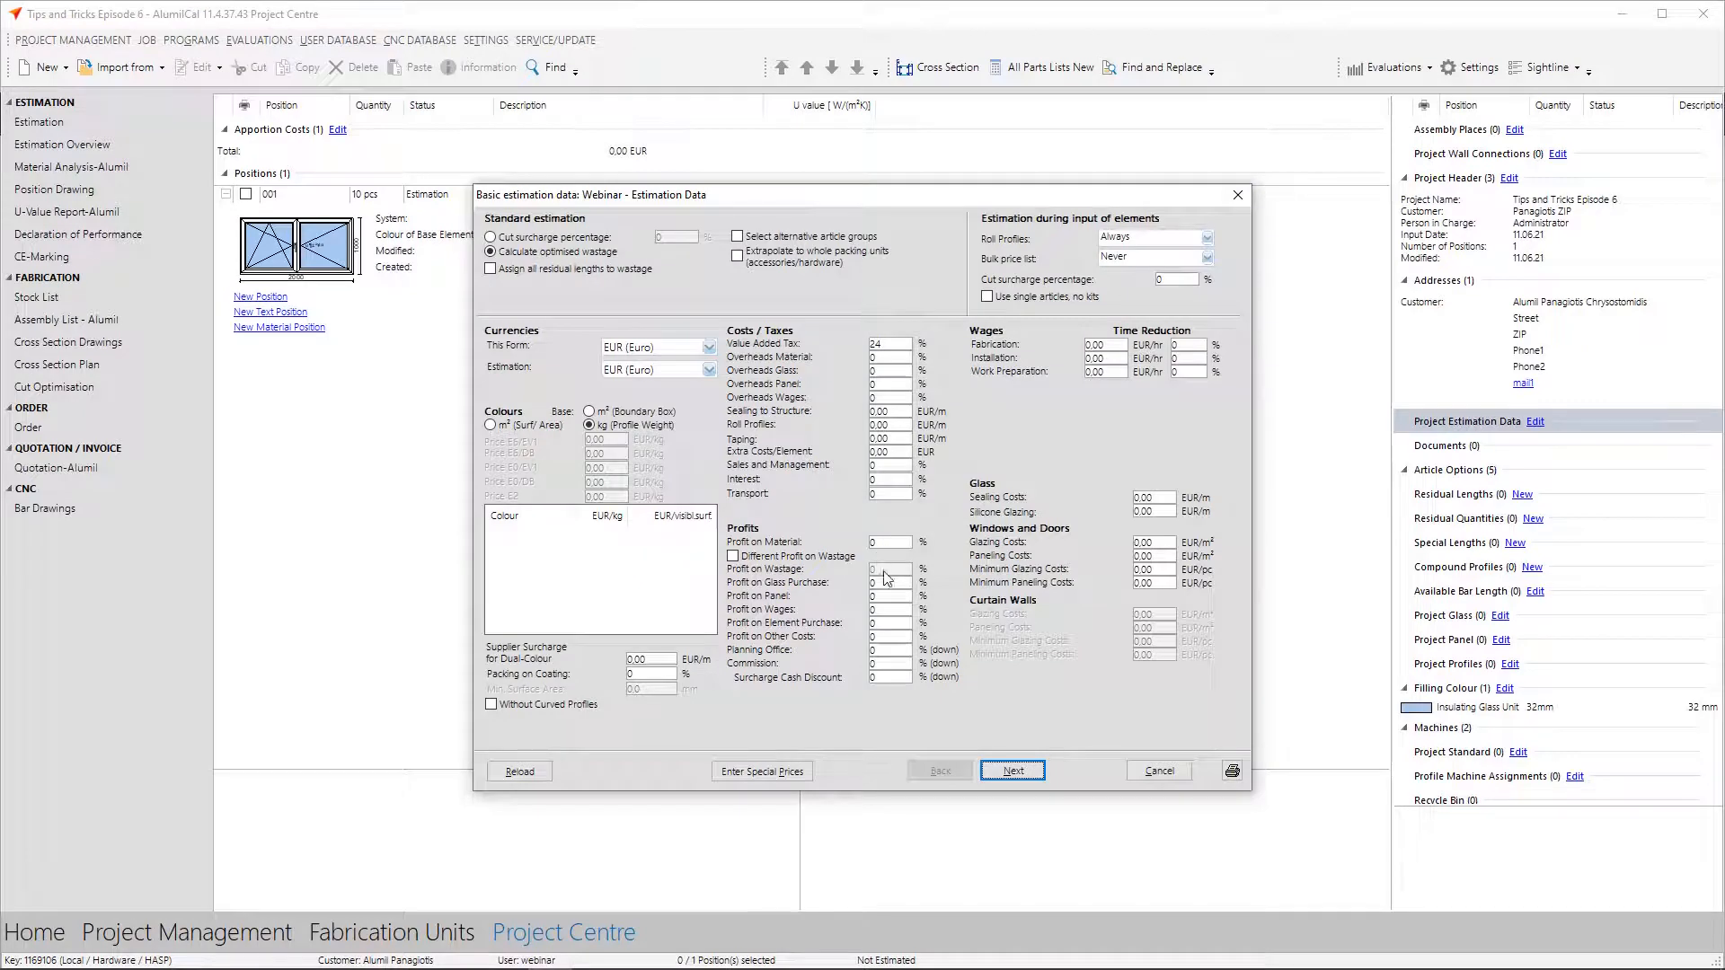
pyautogui.click(1012, 772)
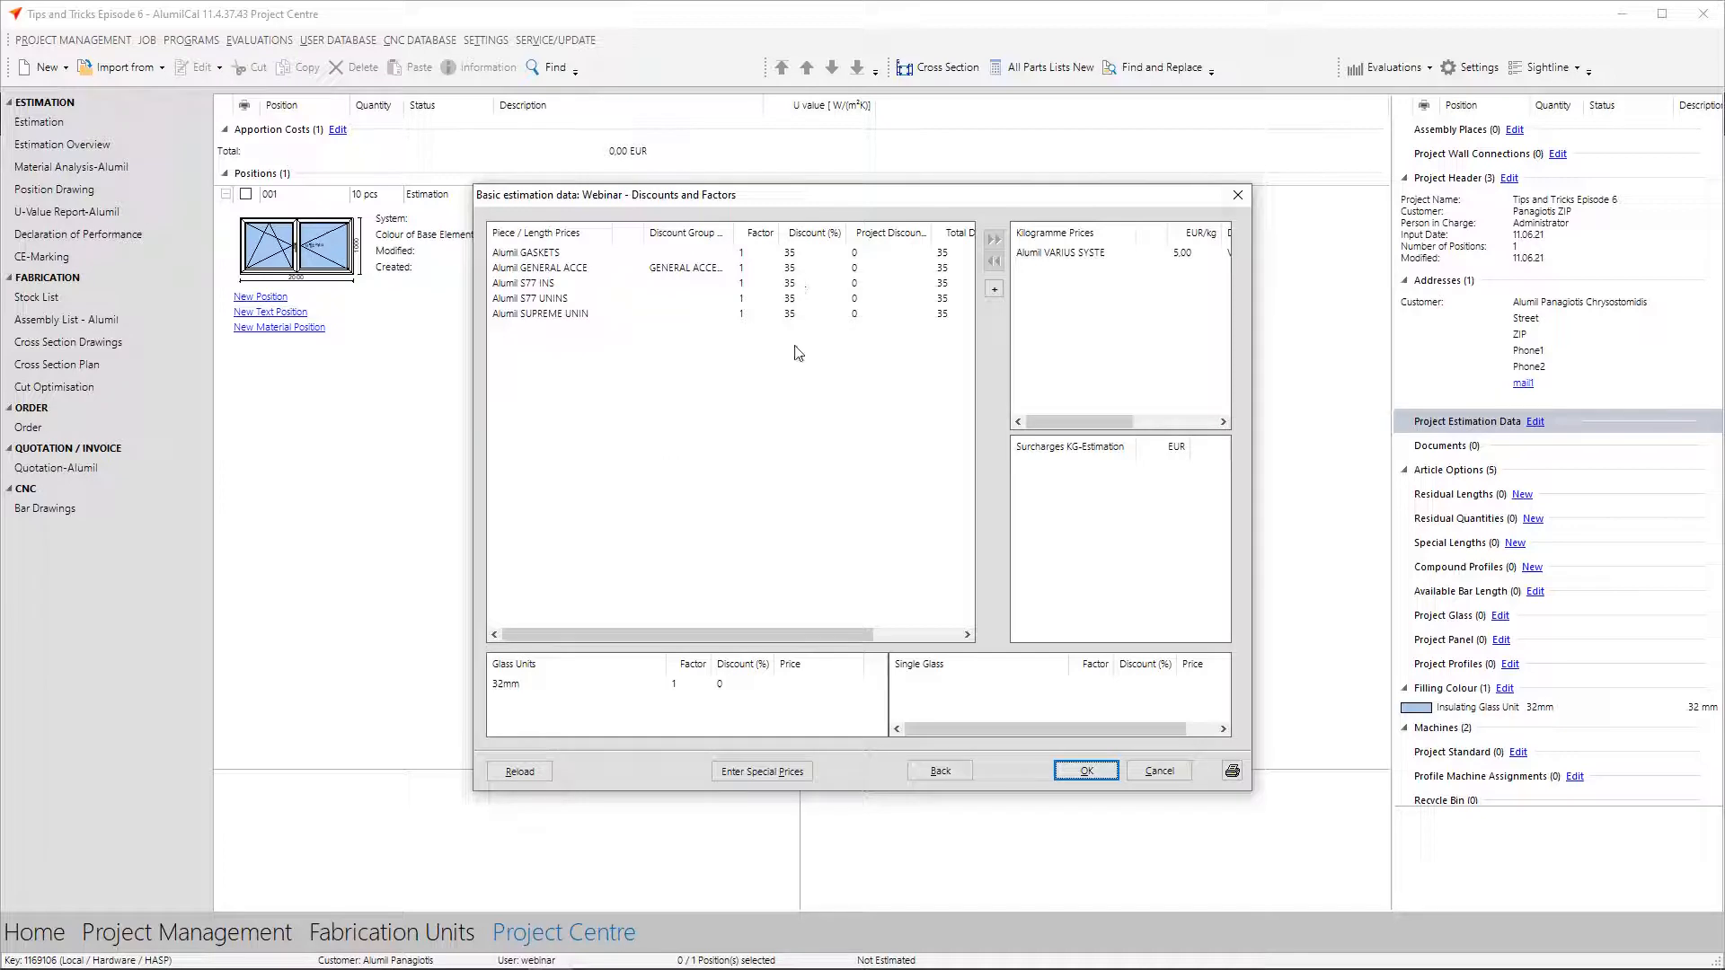
pyautogui.click(539, 773)
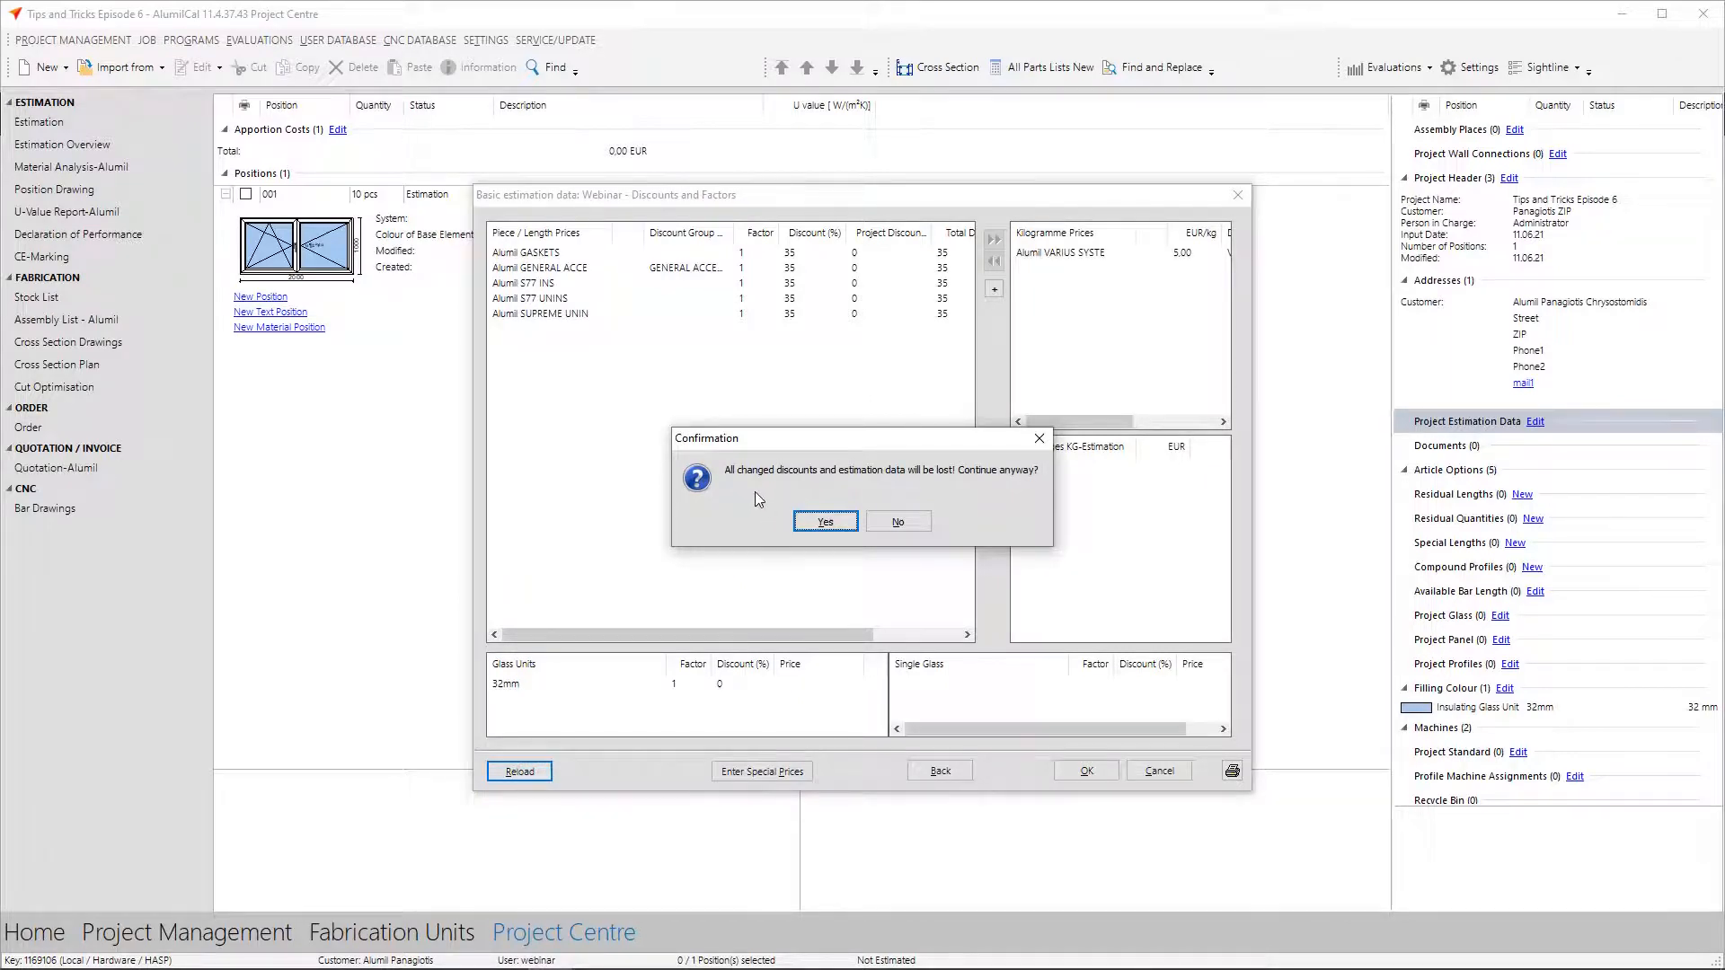
pyautogui.click(816, 519)
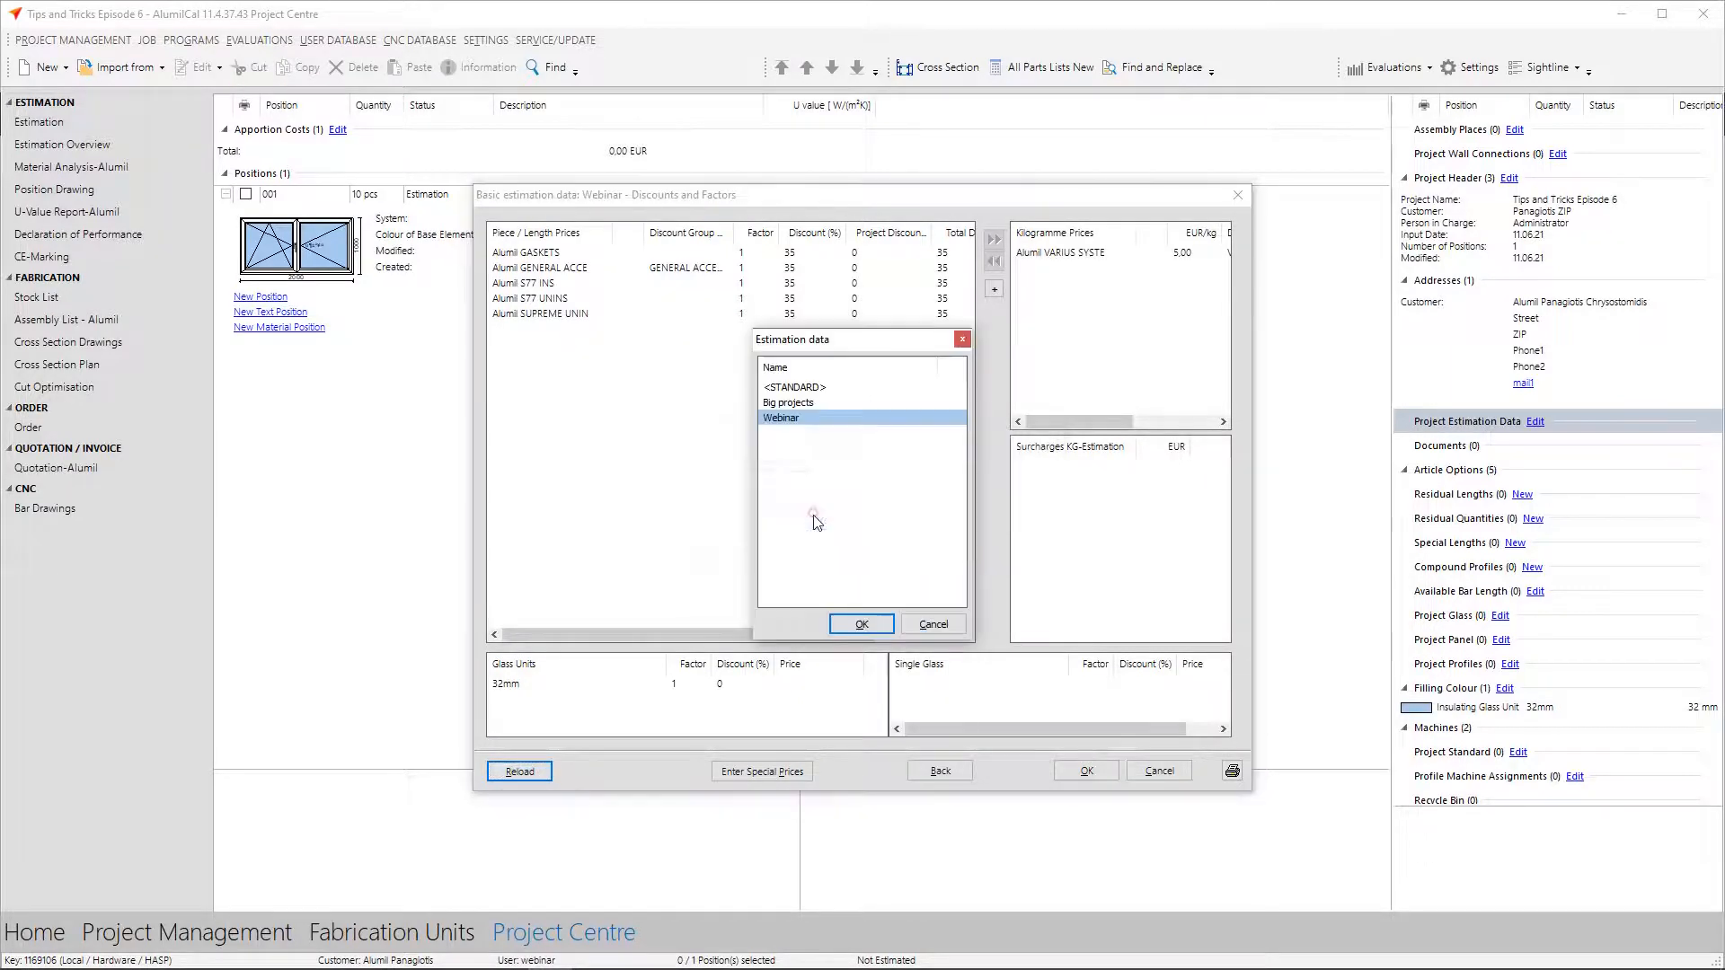
pyautogui.click(814, 403)
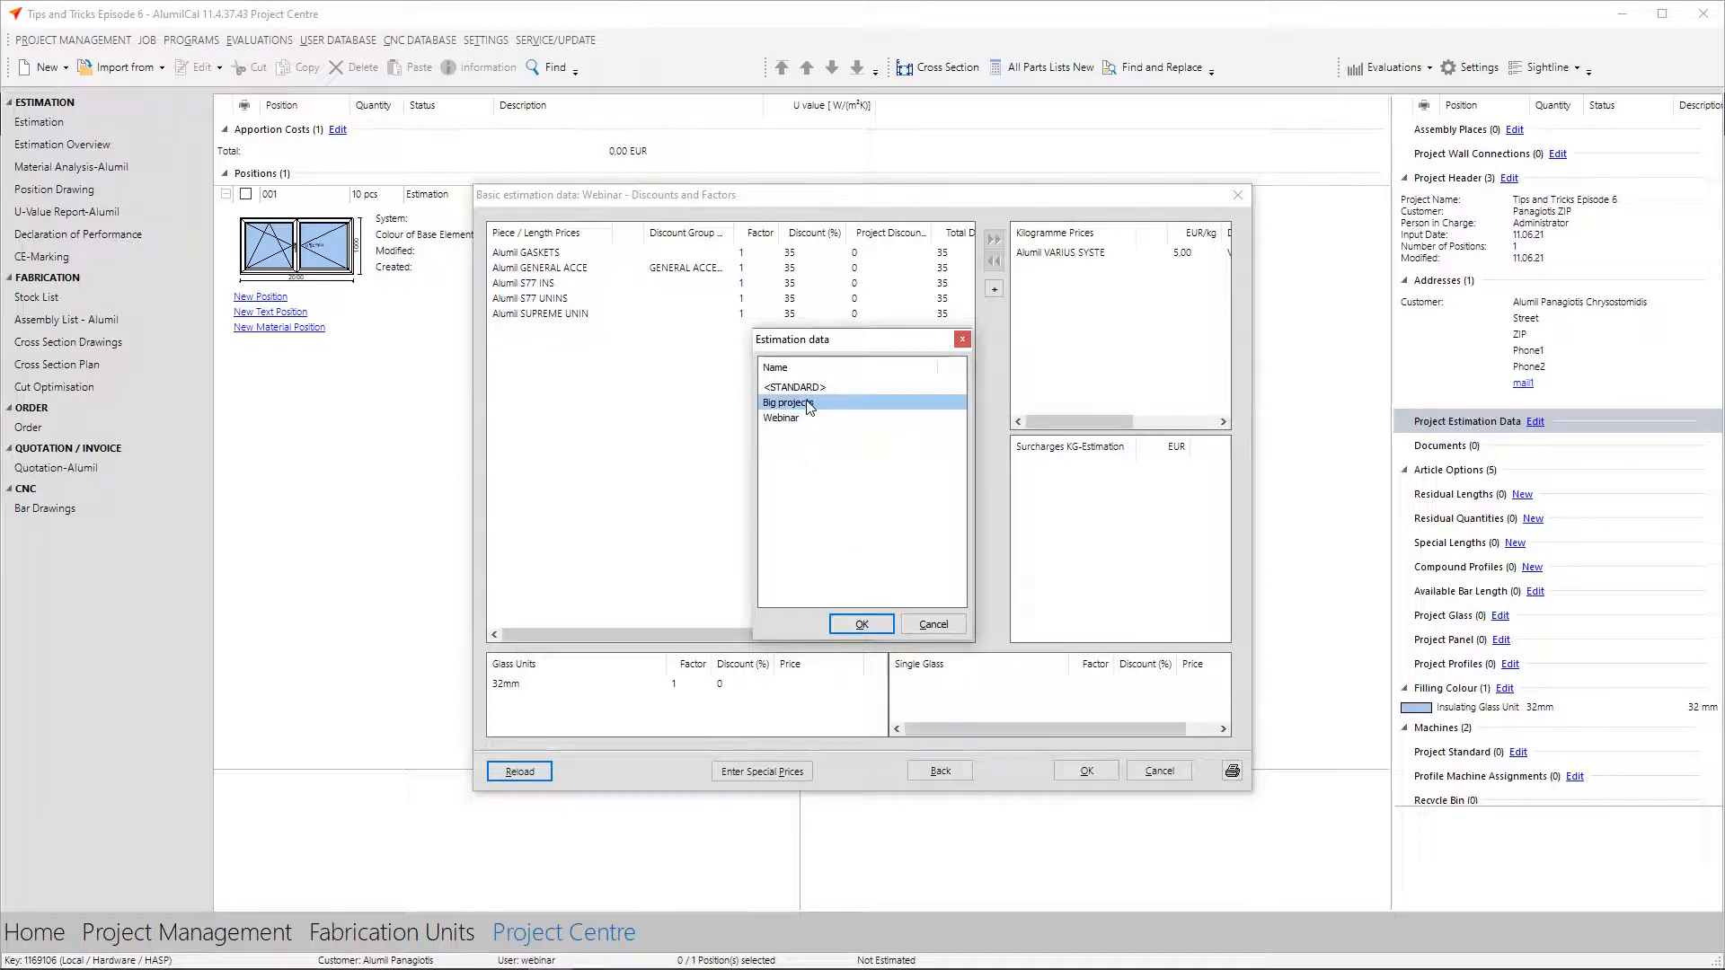
pyautogui.click(858, 624)
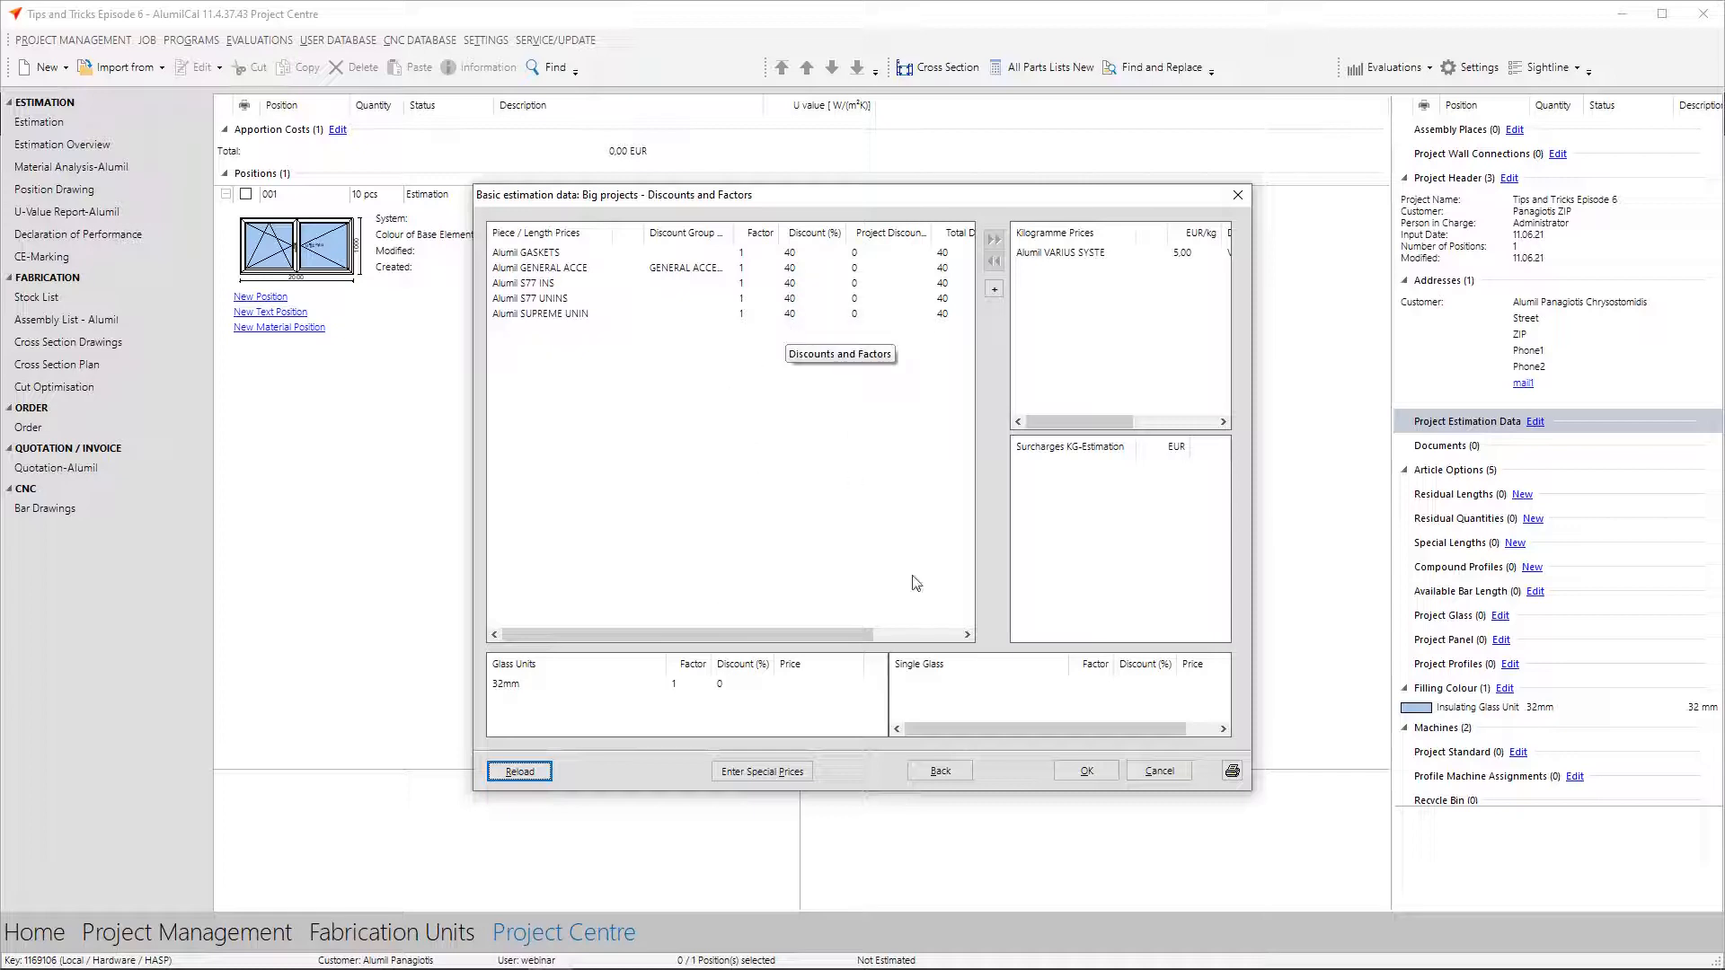
pyautogui.click(1060, 765)
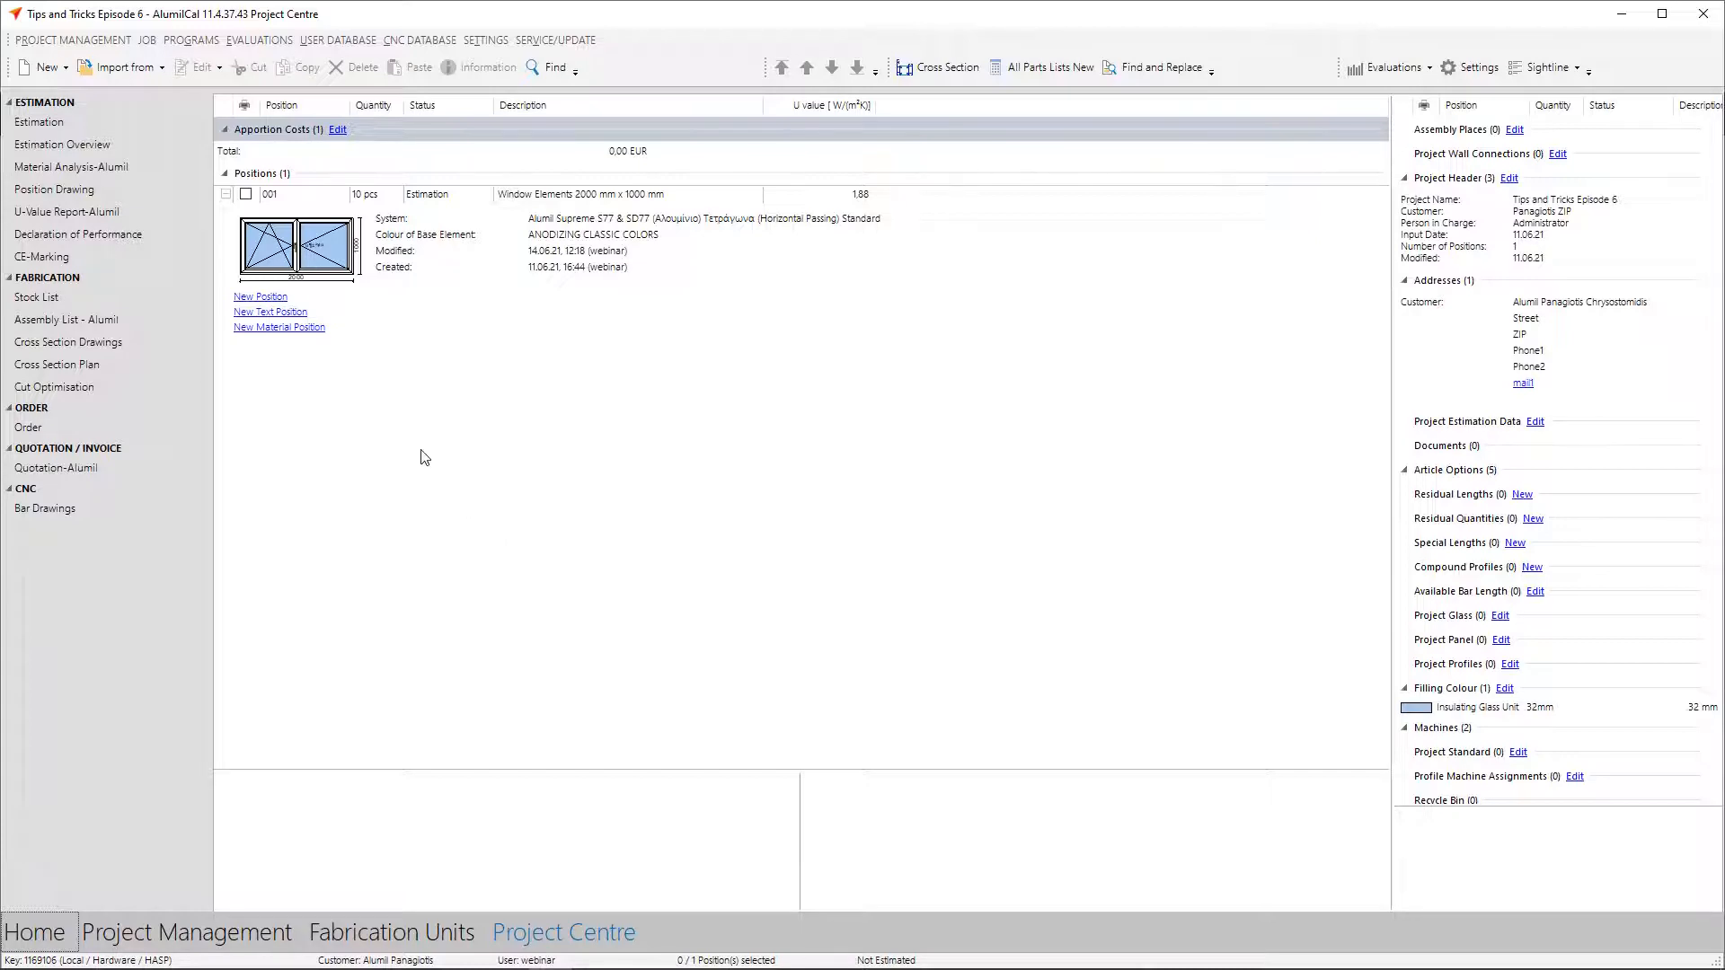
# - Display the project's estimation report with optimised wastage, the "Big projects" discounts and all position and total sections
pyautogui.click(57, 131)
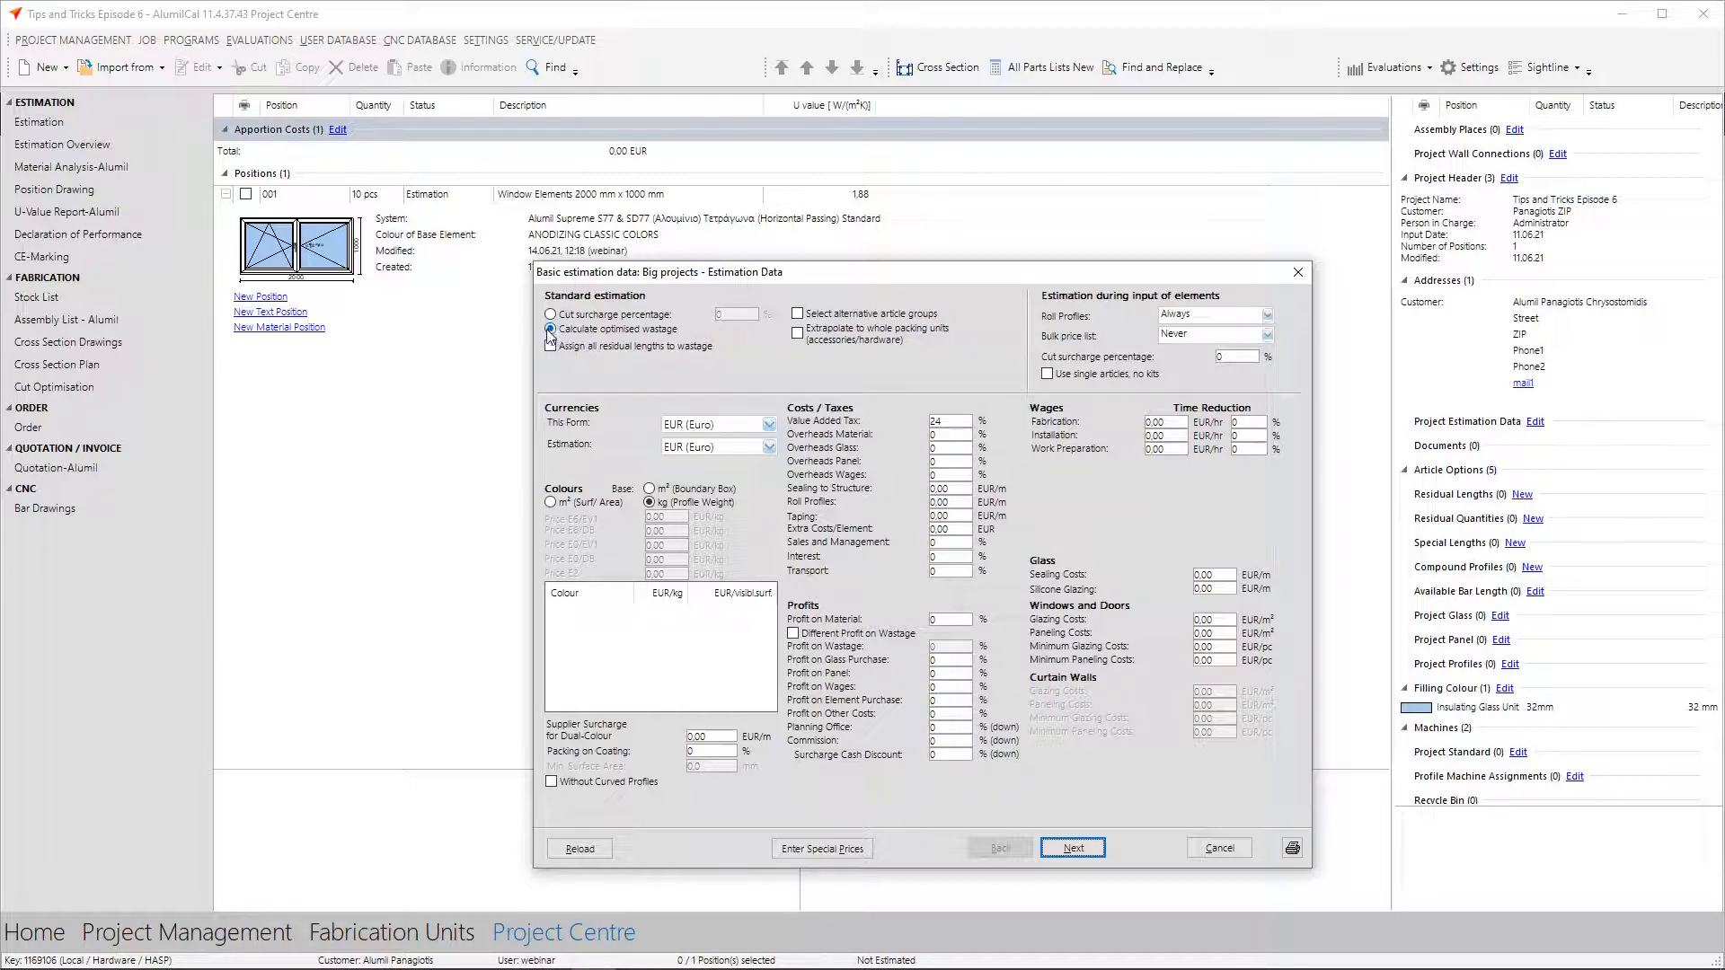
pyautogui.click(1058, 855)
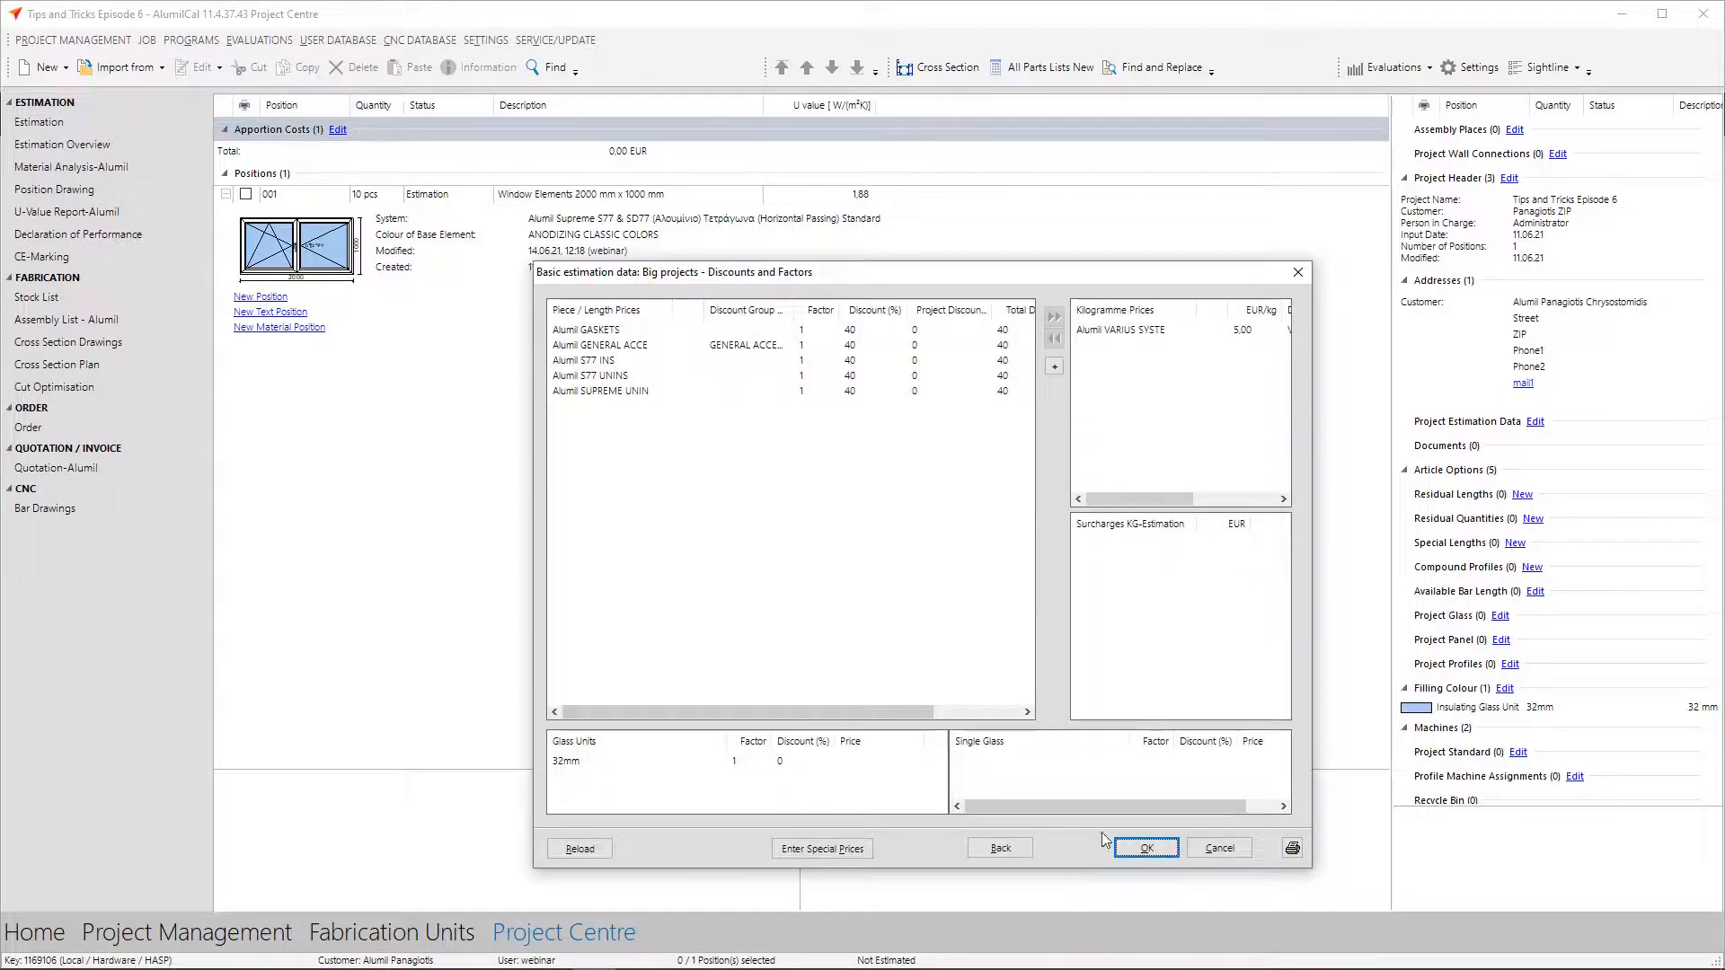
pyautogui.click(1131, 849)
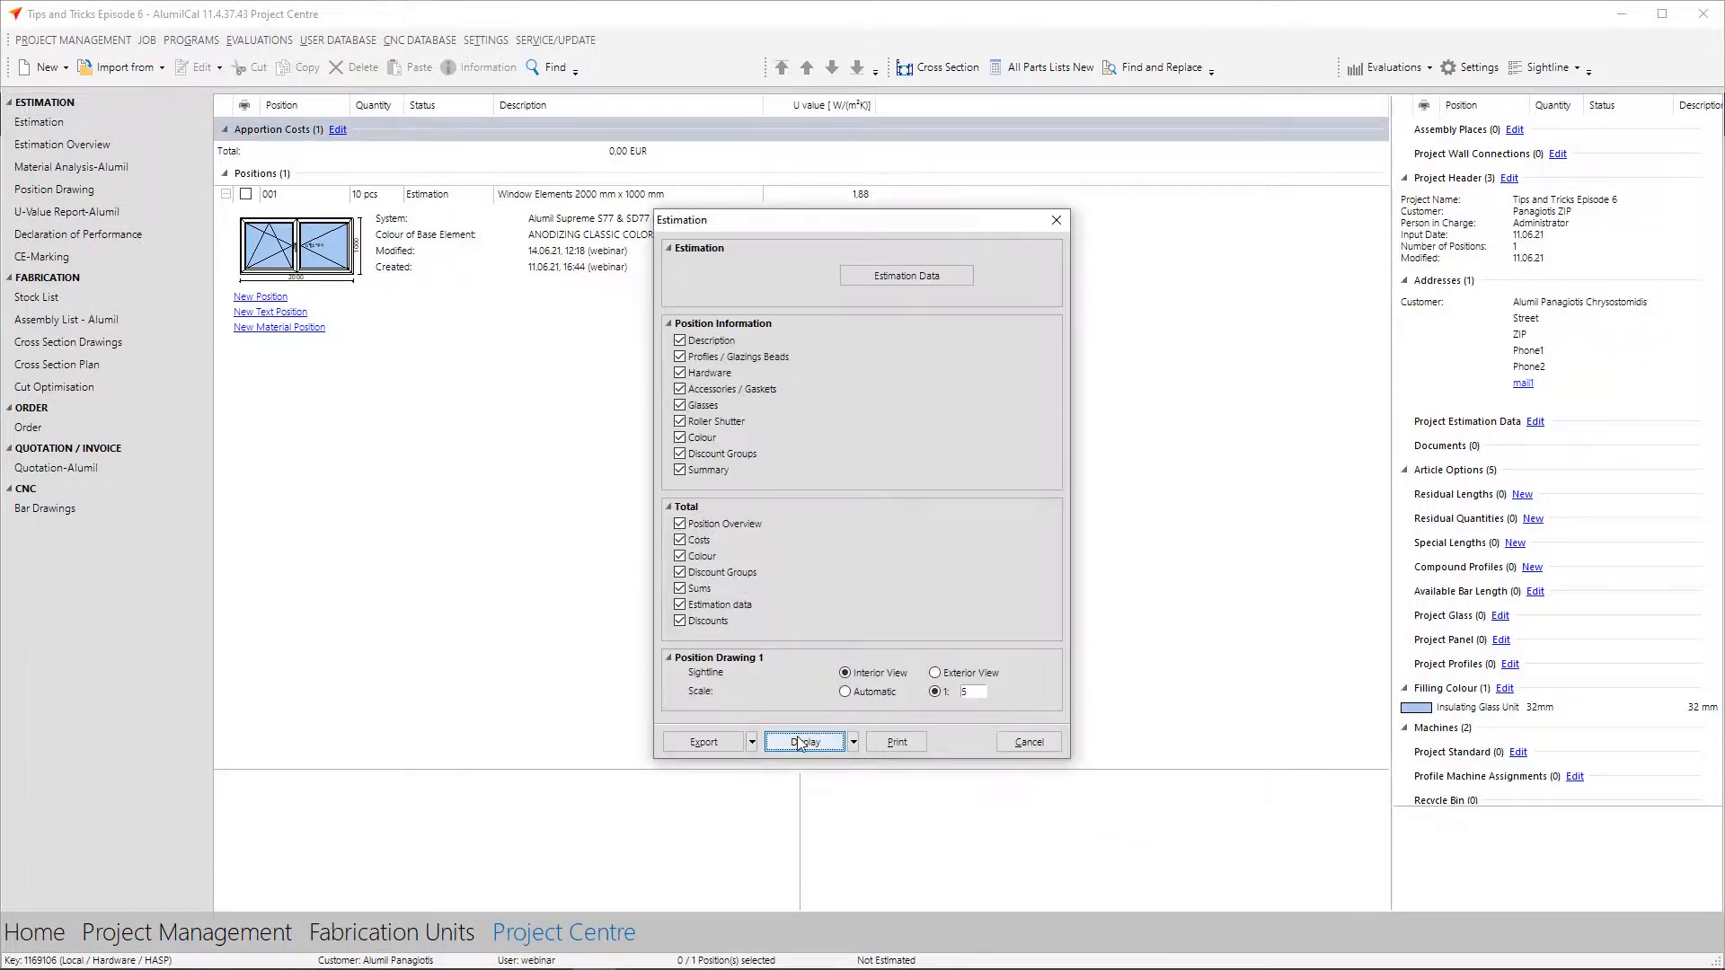
pyautogui.click(798, 737)
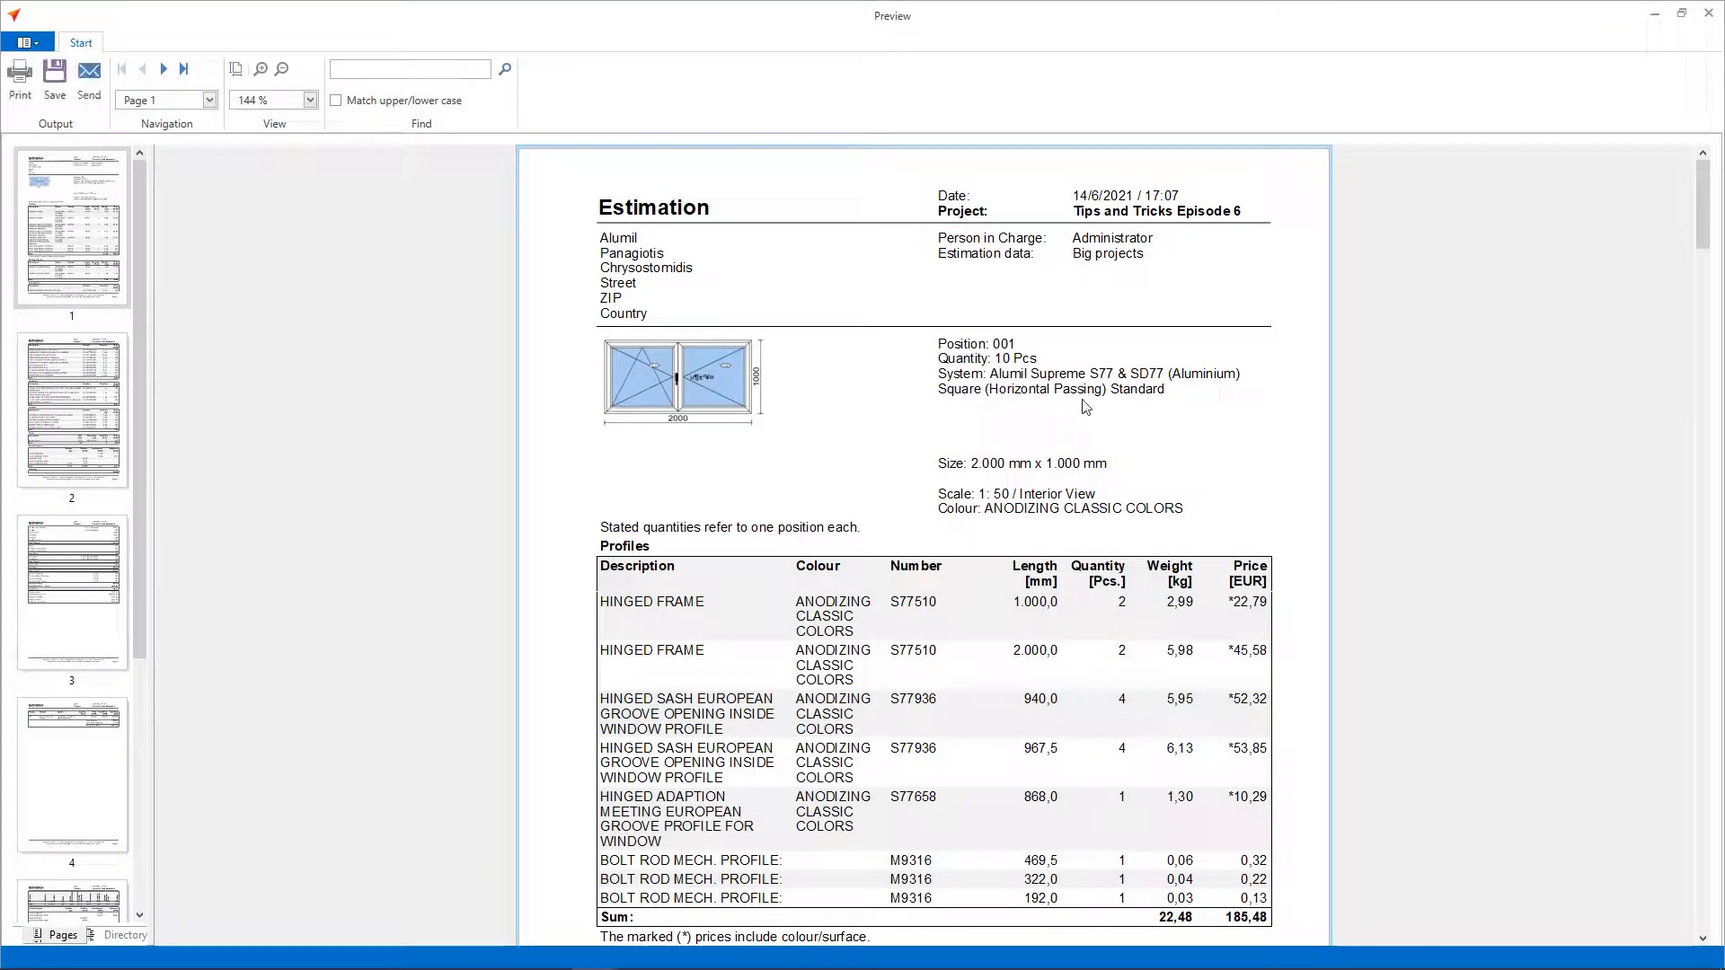
# - Review the prices, discount groups and material wastage in the estimation report, and close the preview
pyautogui.scroll(-3, 1086, 405)
pyautogui.scroll(-1, 1086, 405)
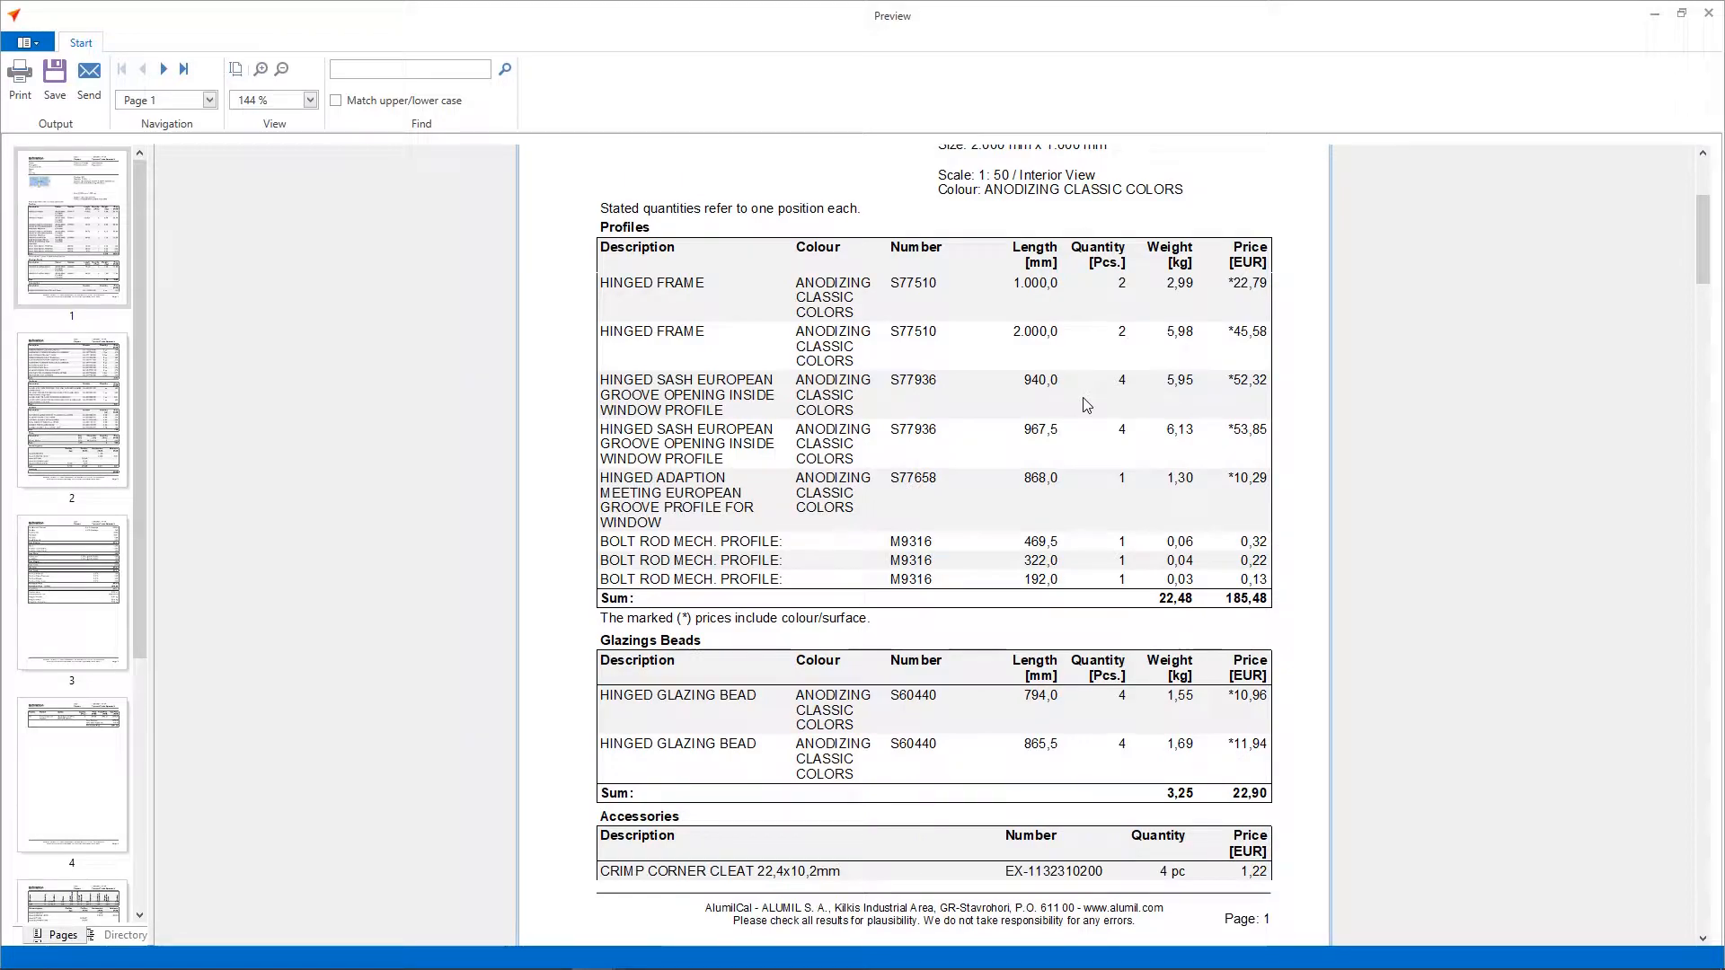
pyautogui.scroll(-8, 1086, 405)
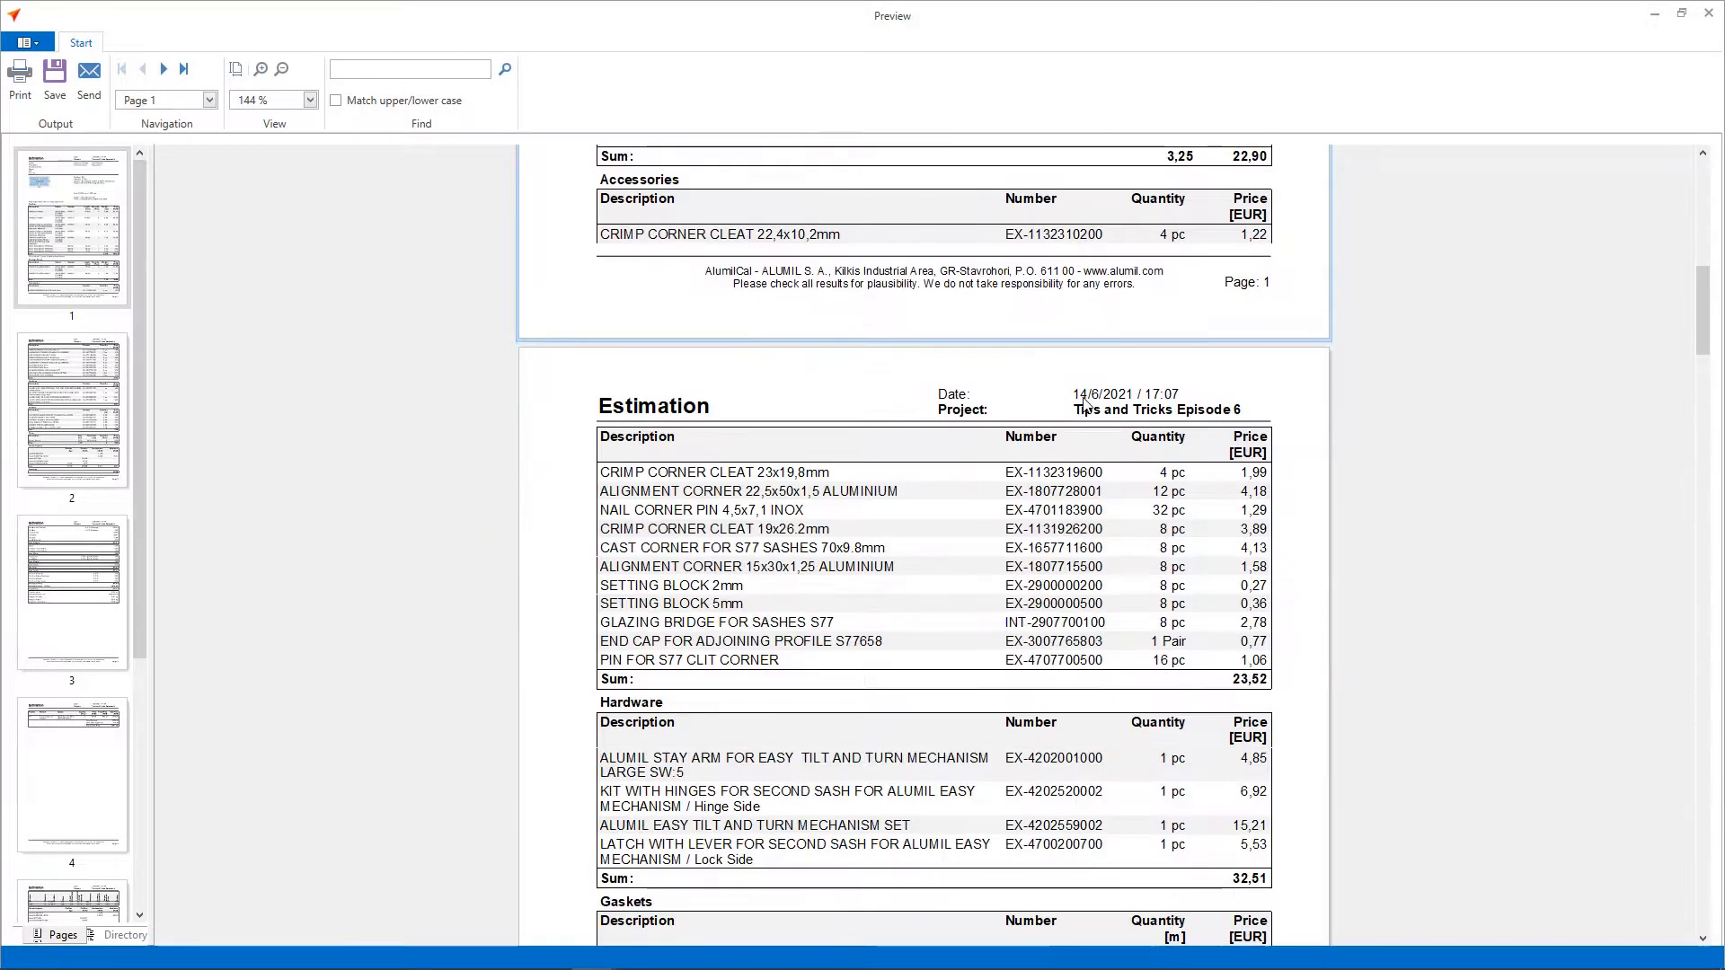
pyautogui.scroll(-7, 1086, 405)
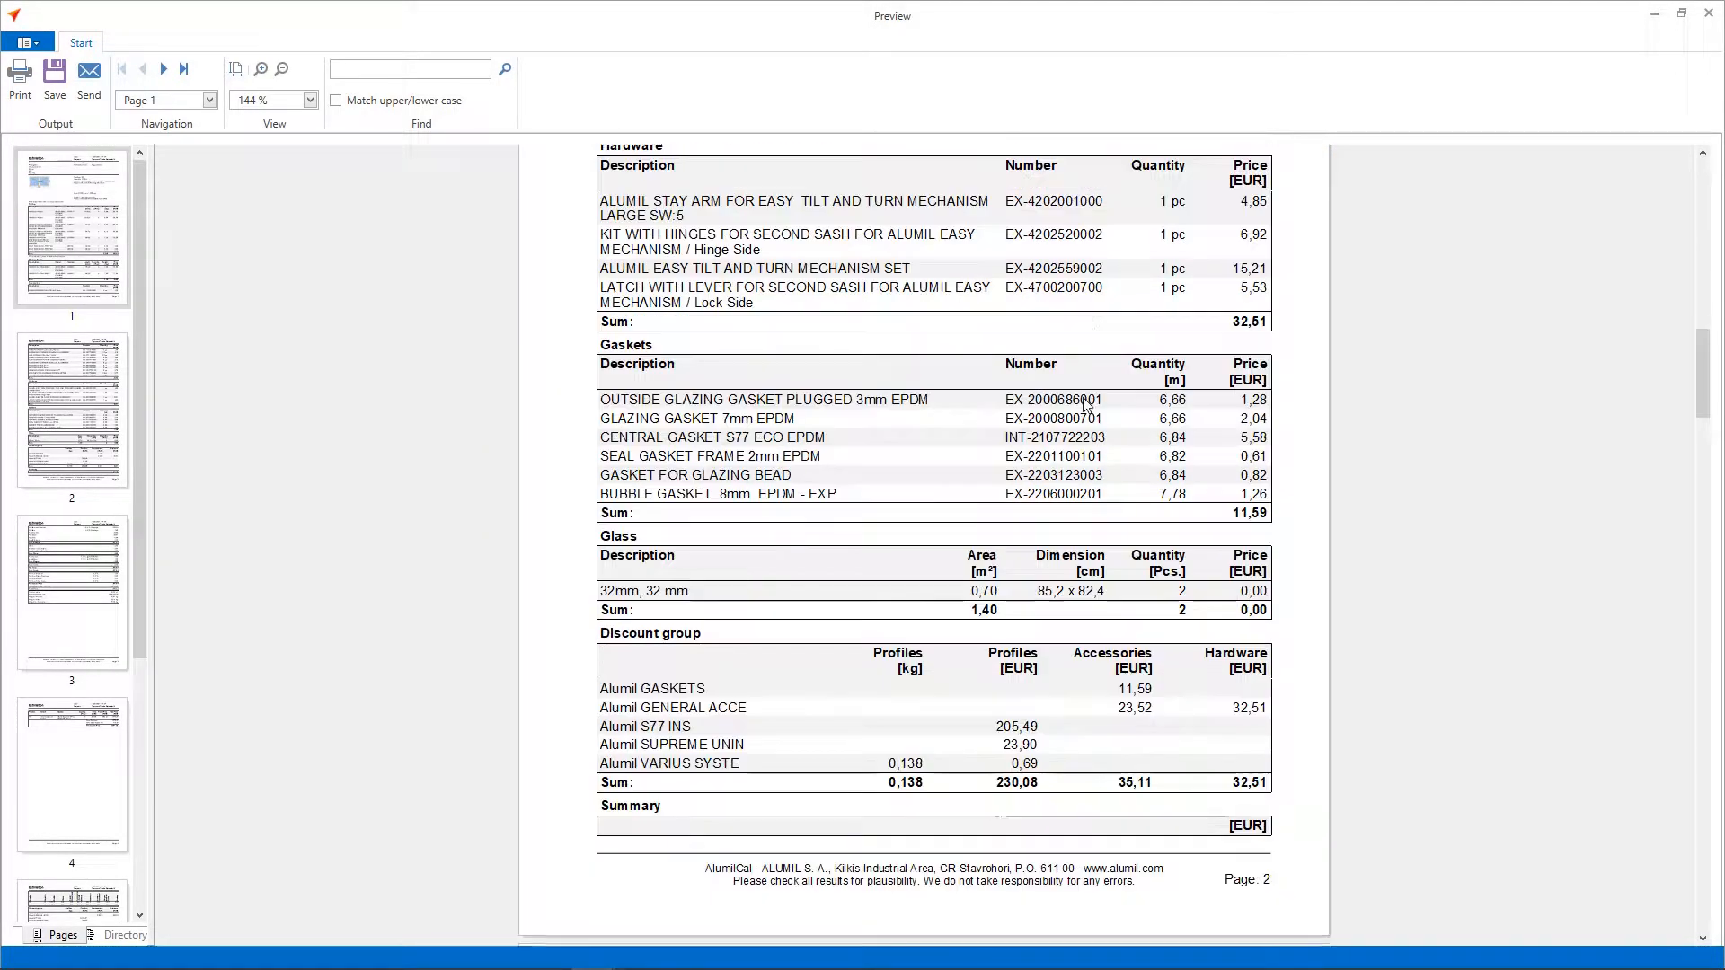
pyautogui.scroll(-4, 1086, 406)
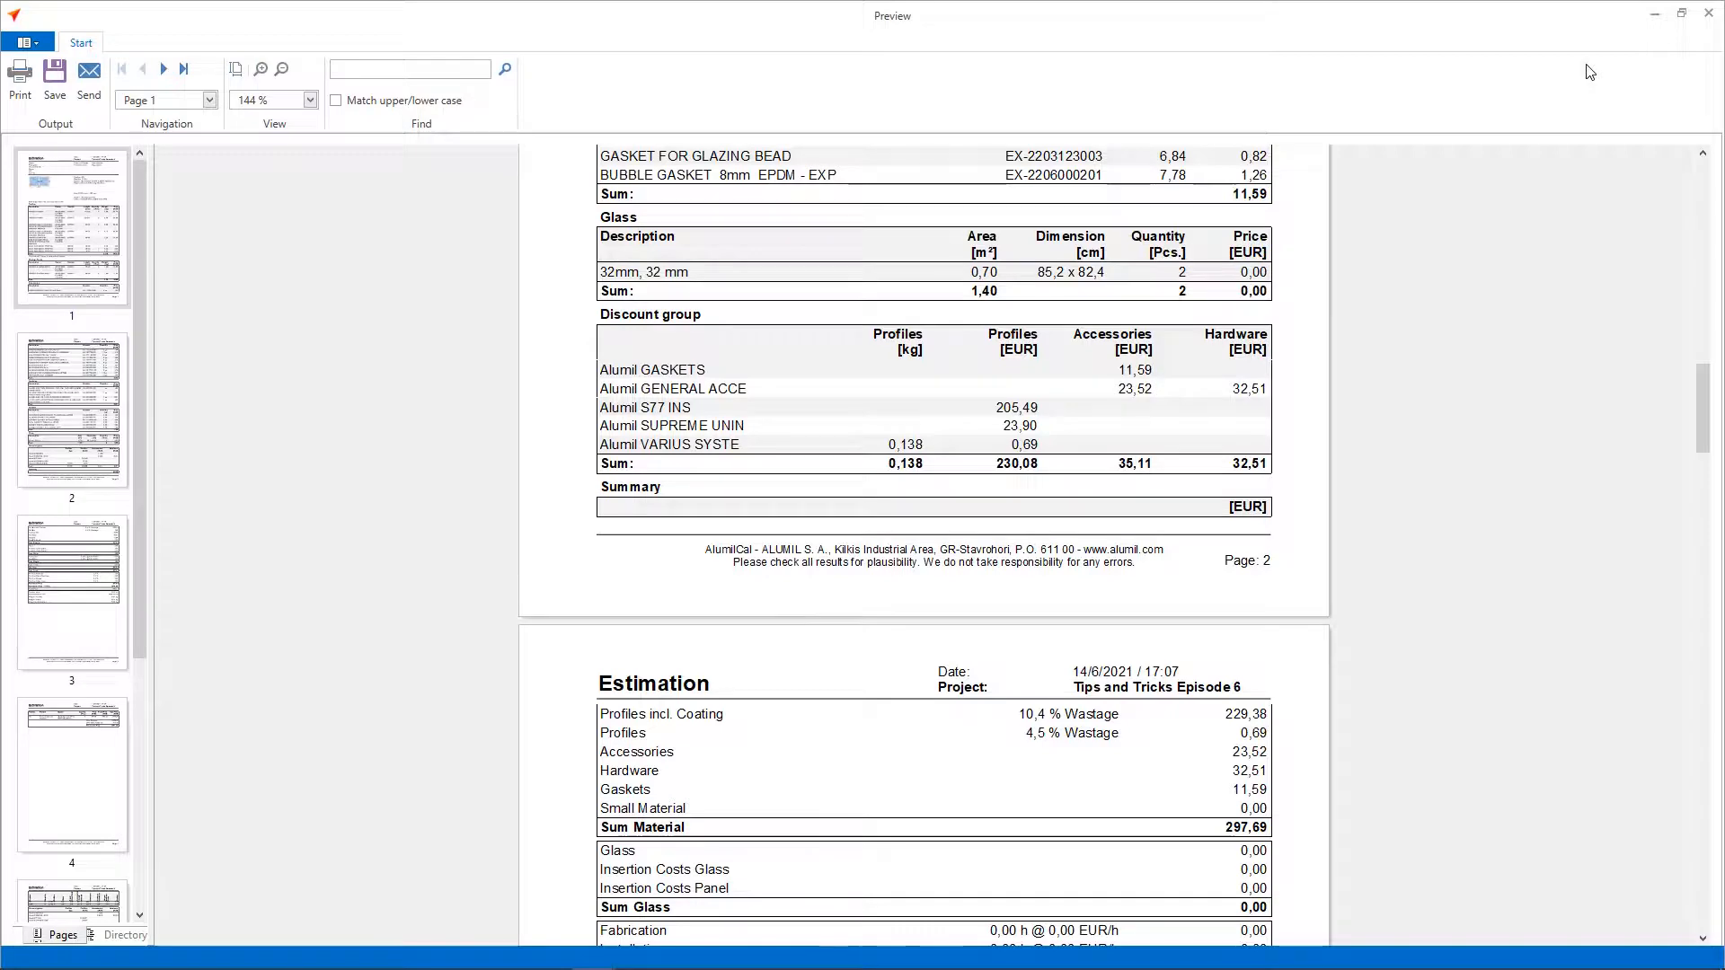
pyautogui.click(1710, 18)
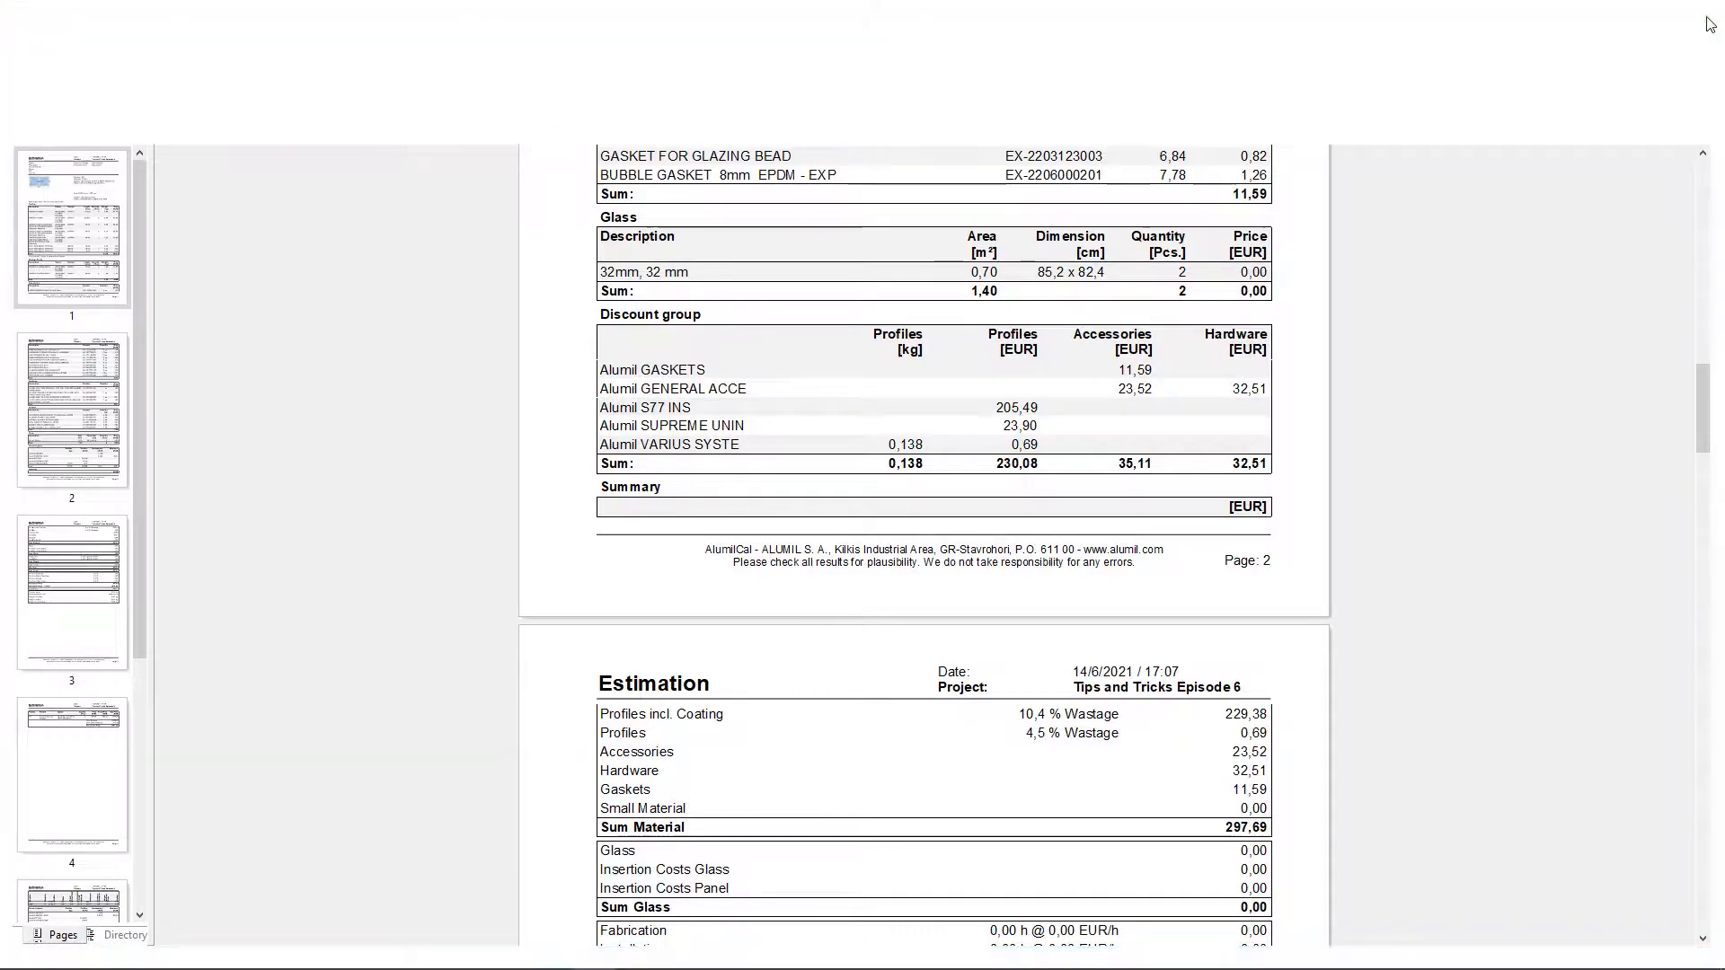
pyautogui.click(873, 555)
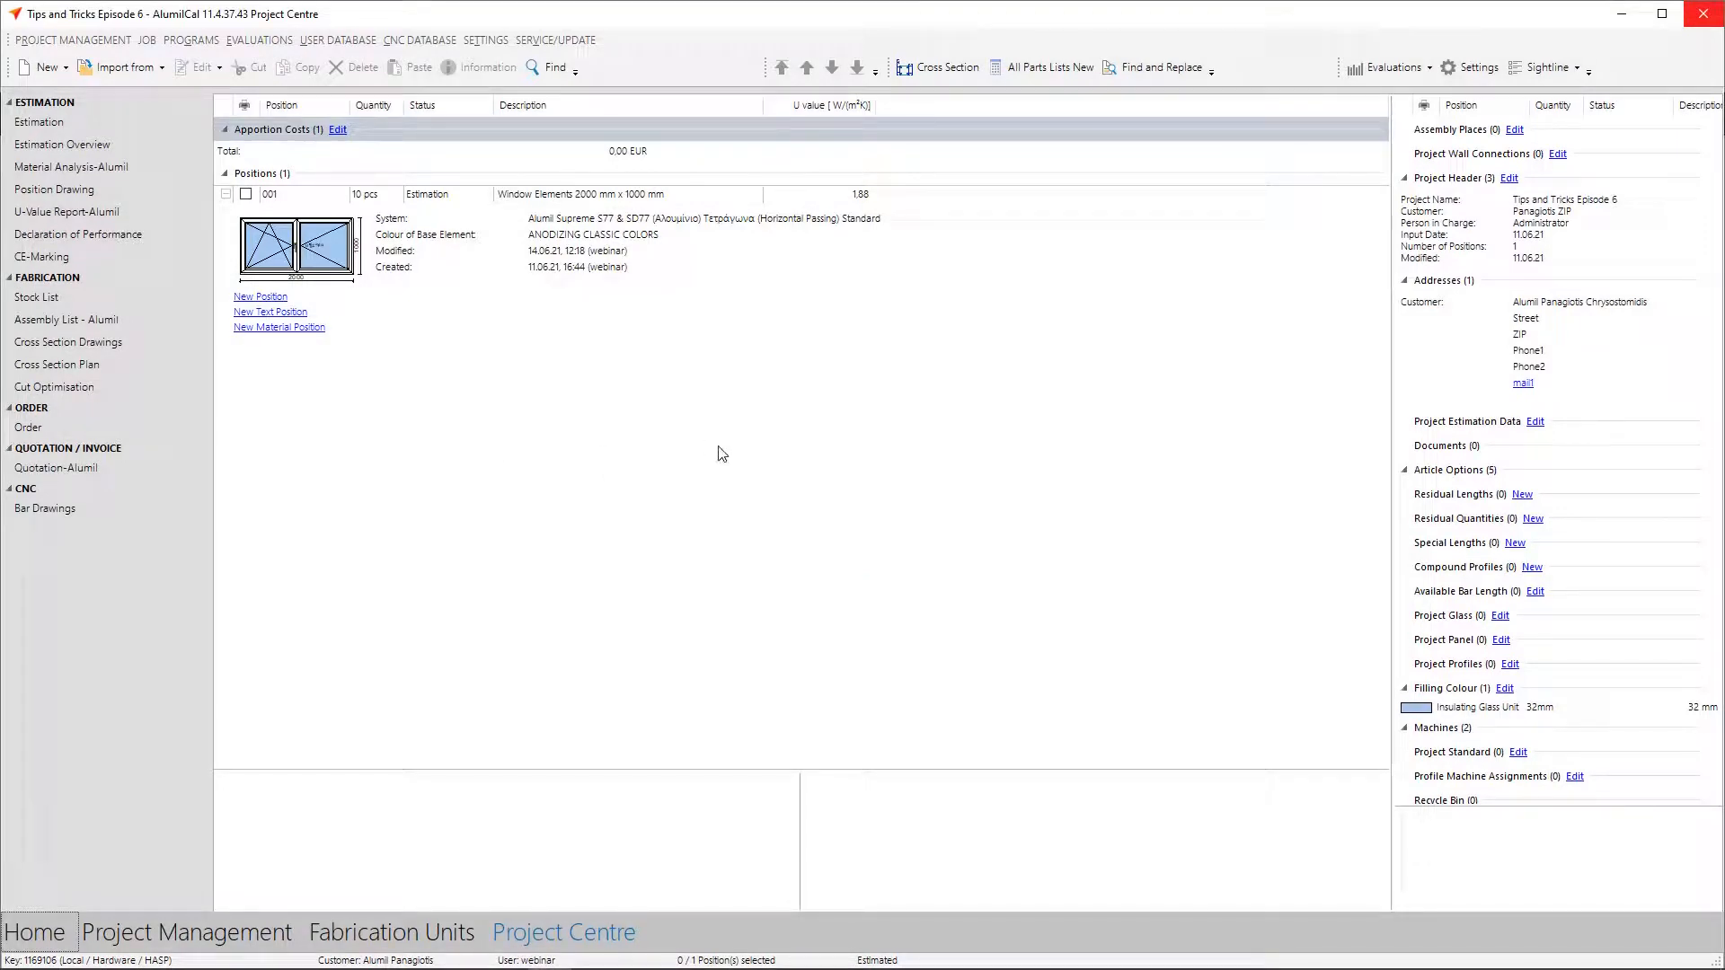
# - Check the wastage options in the project estimation data and leave them without saving
pyautogui.click(1540, 423)
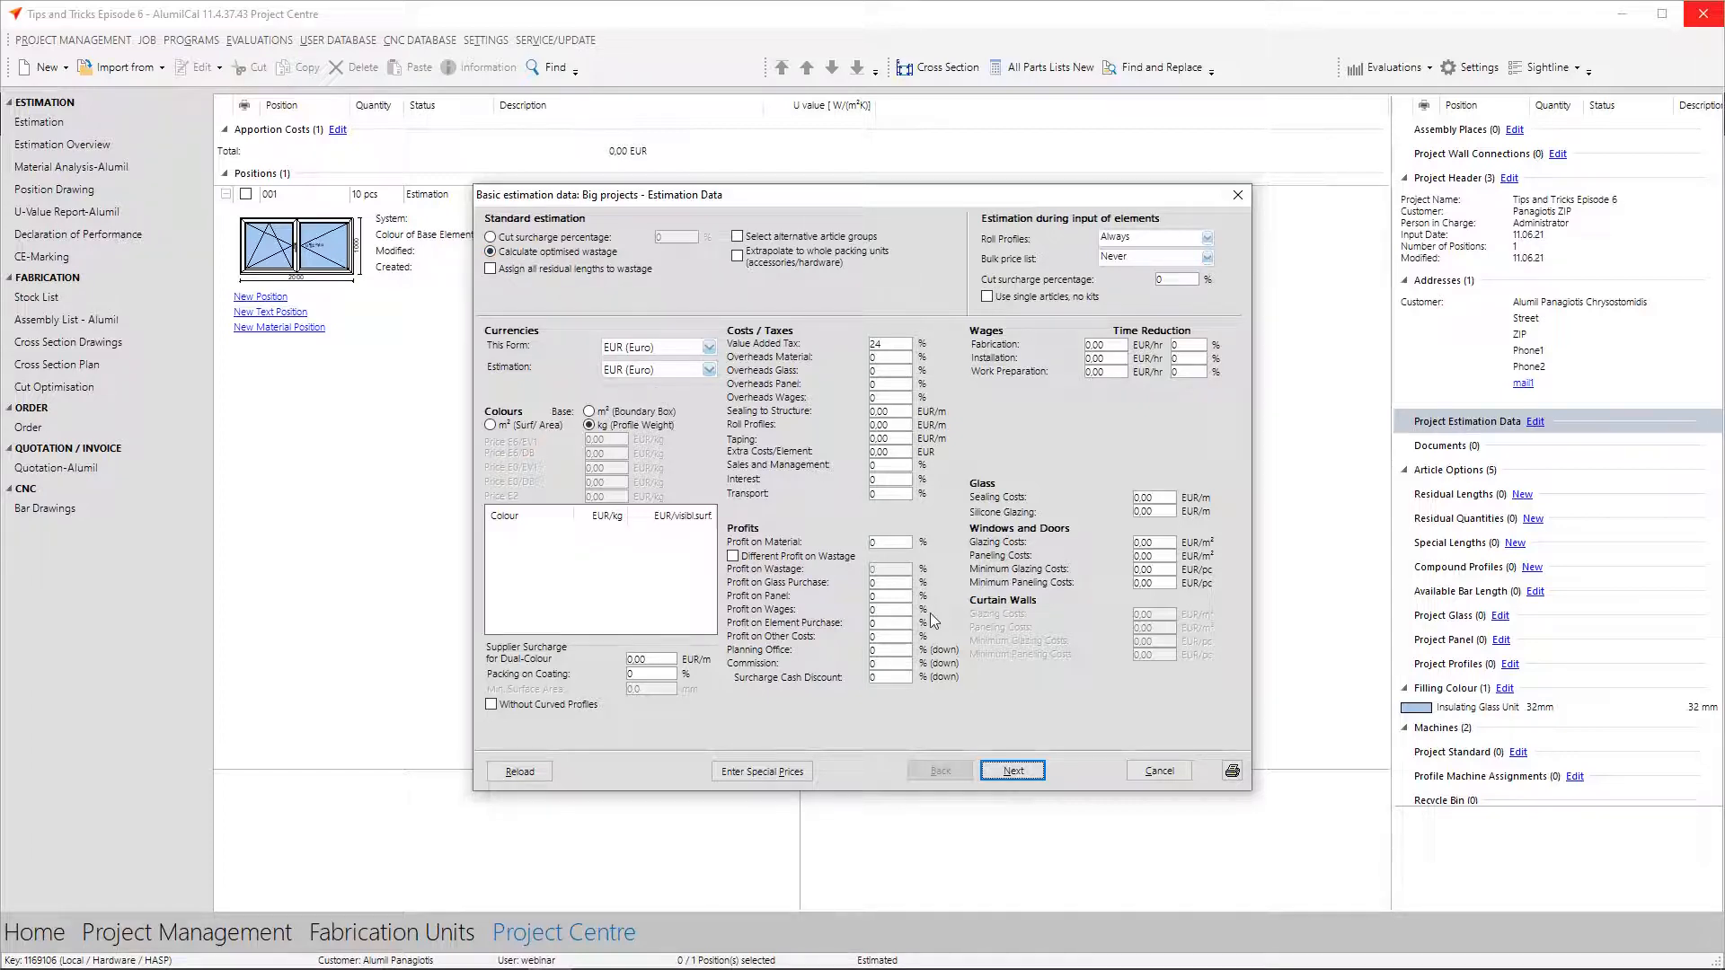
pyautogui.click(1158, 772)
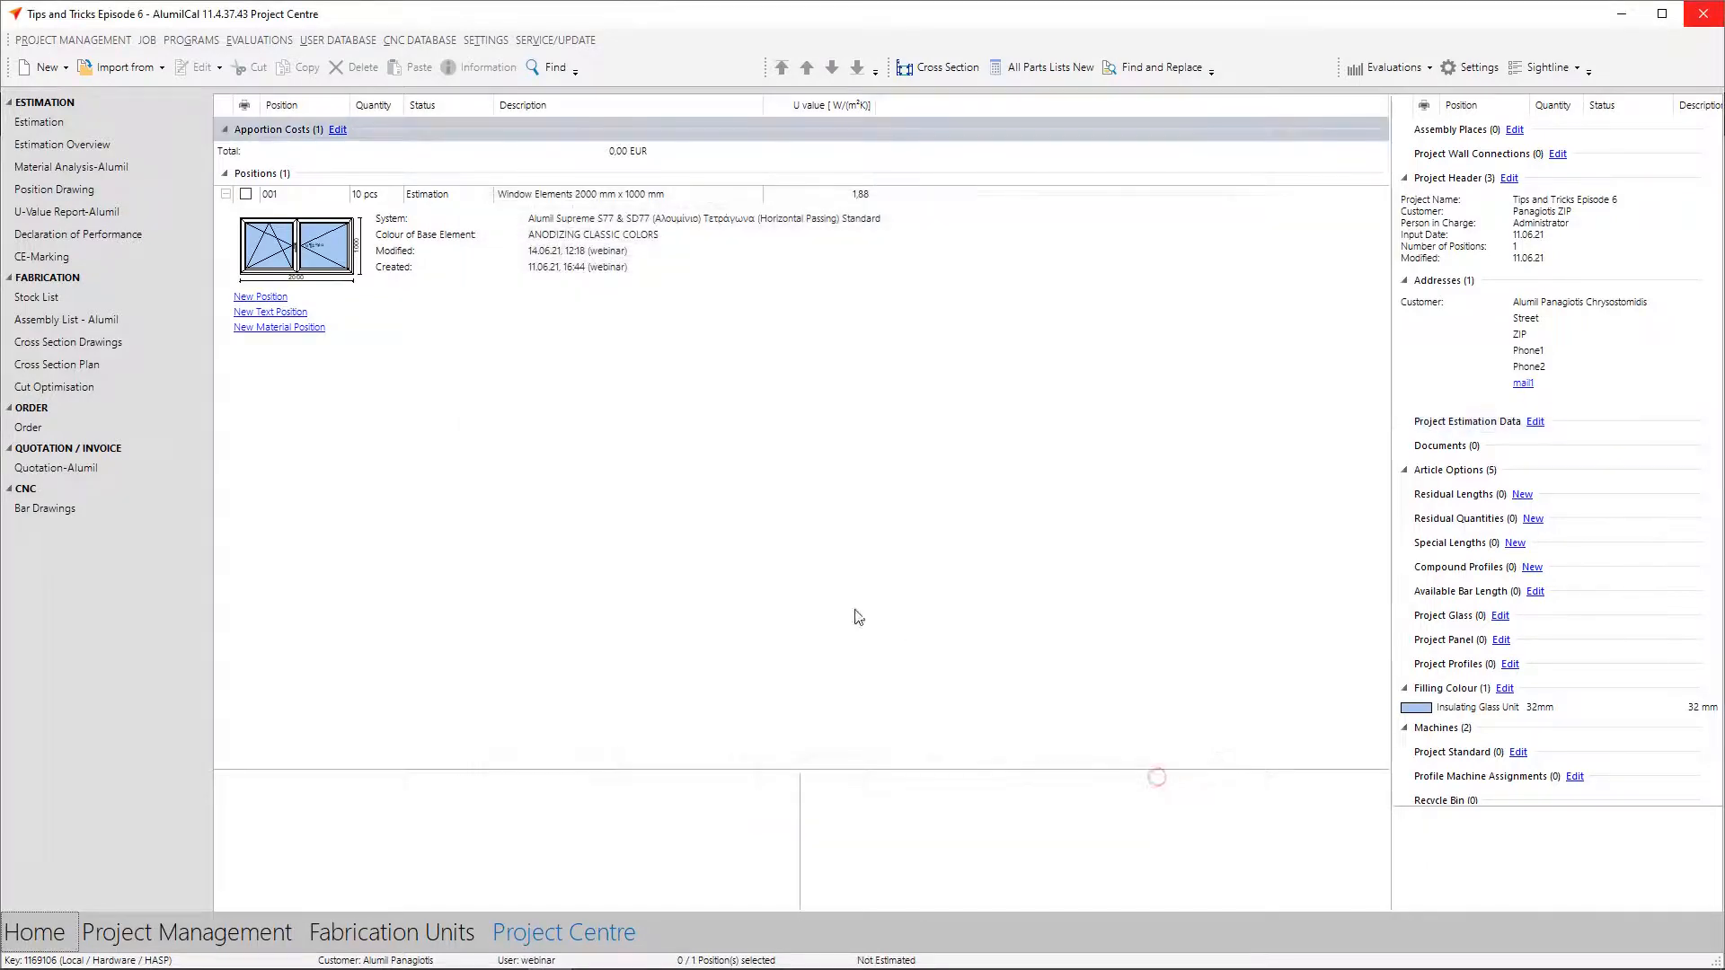
# - Look up profile 77510 among the Alumil system articles in the user database
pyautogui.click(331, 40)
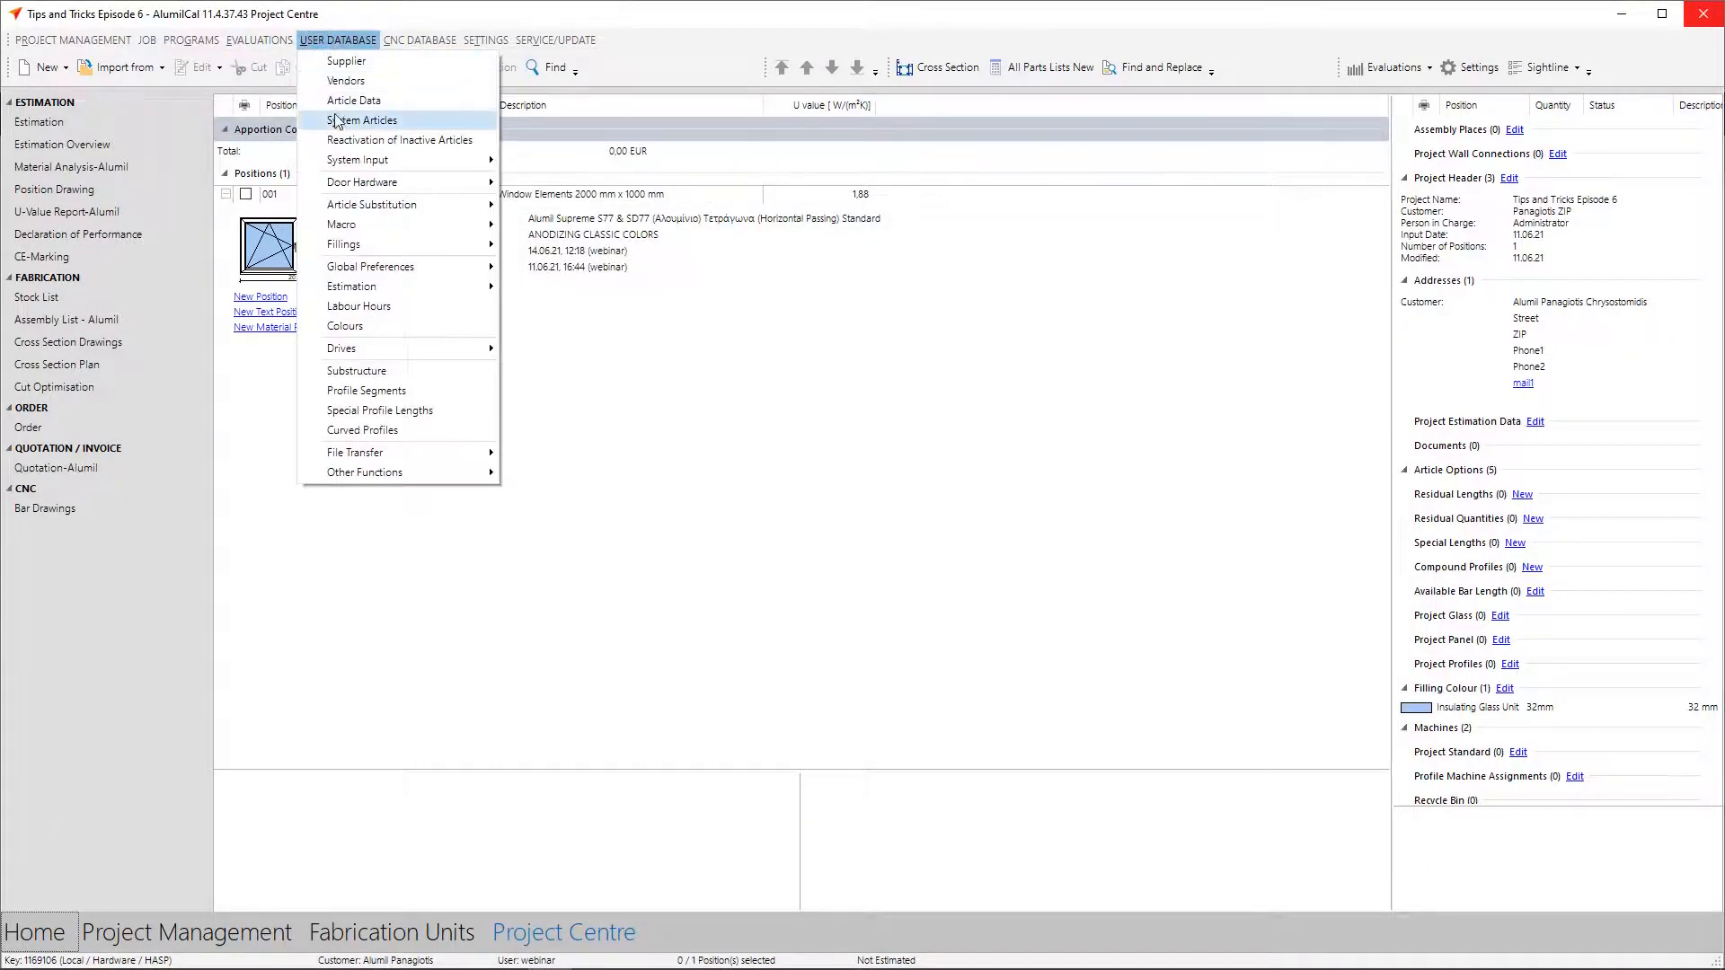
pyautogui.click(361, 120)
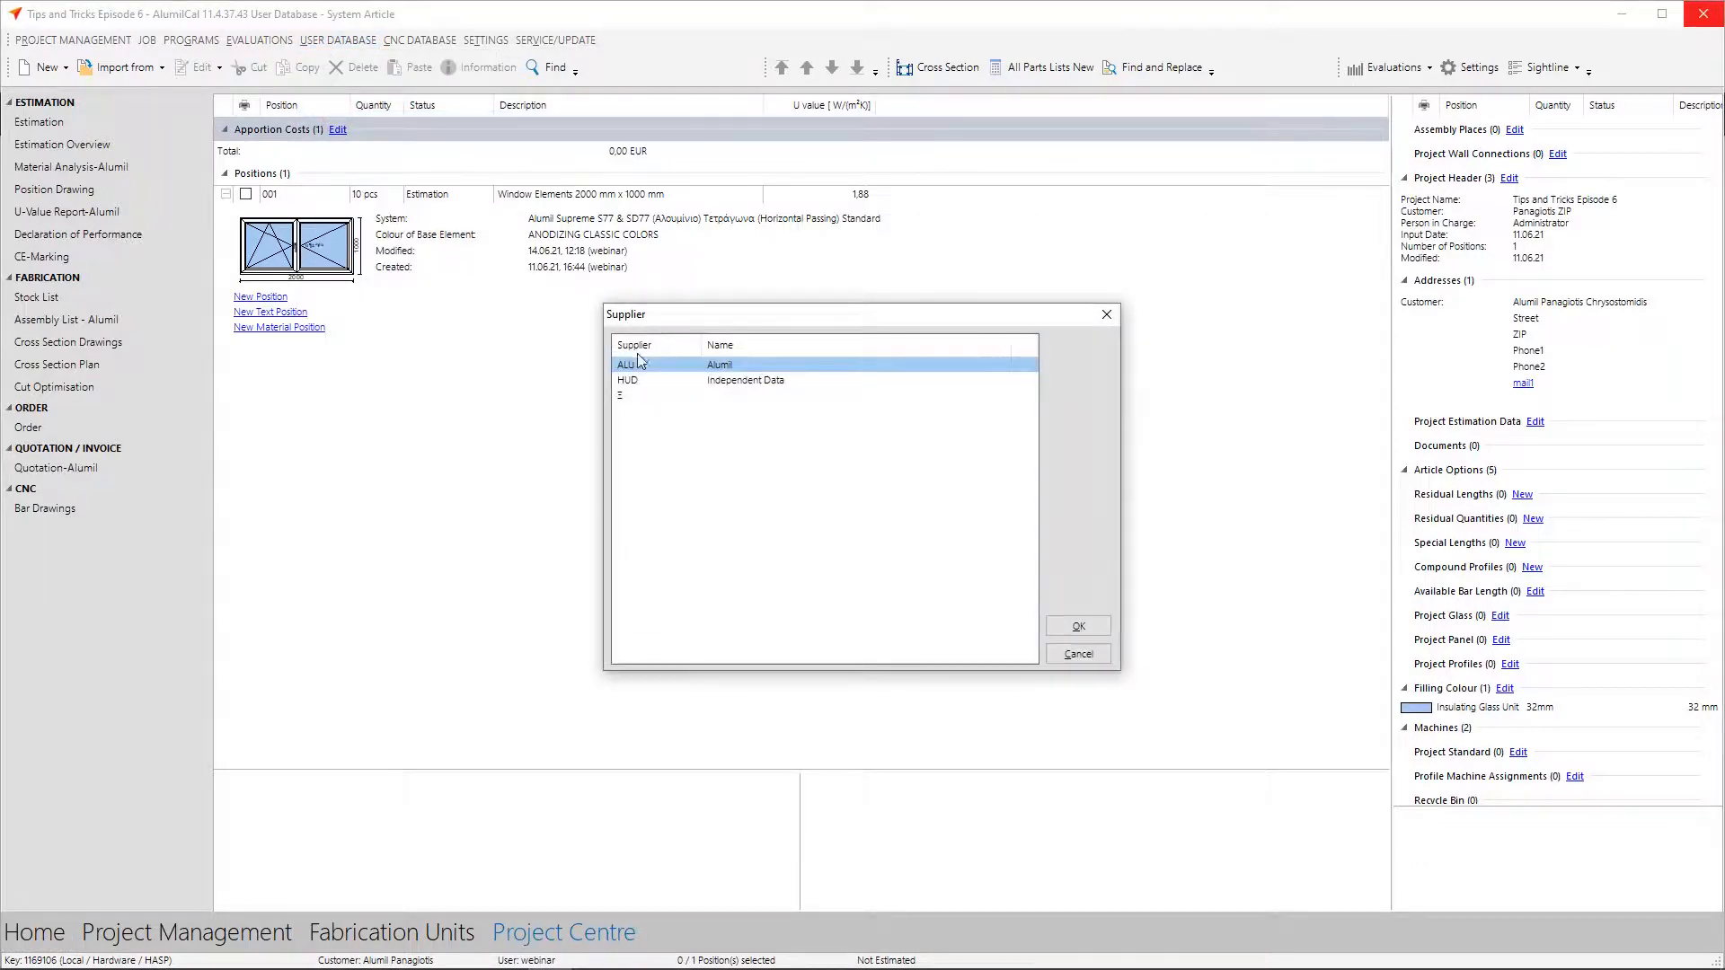
pyautogui.doubleClick(643, 363)
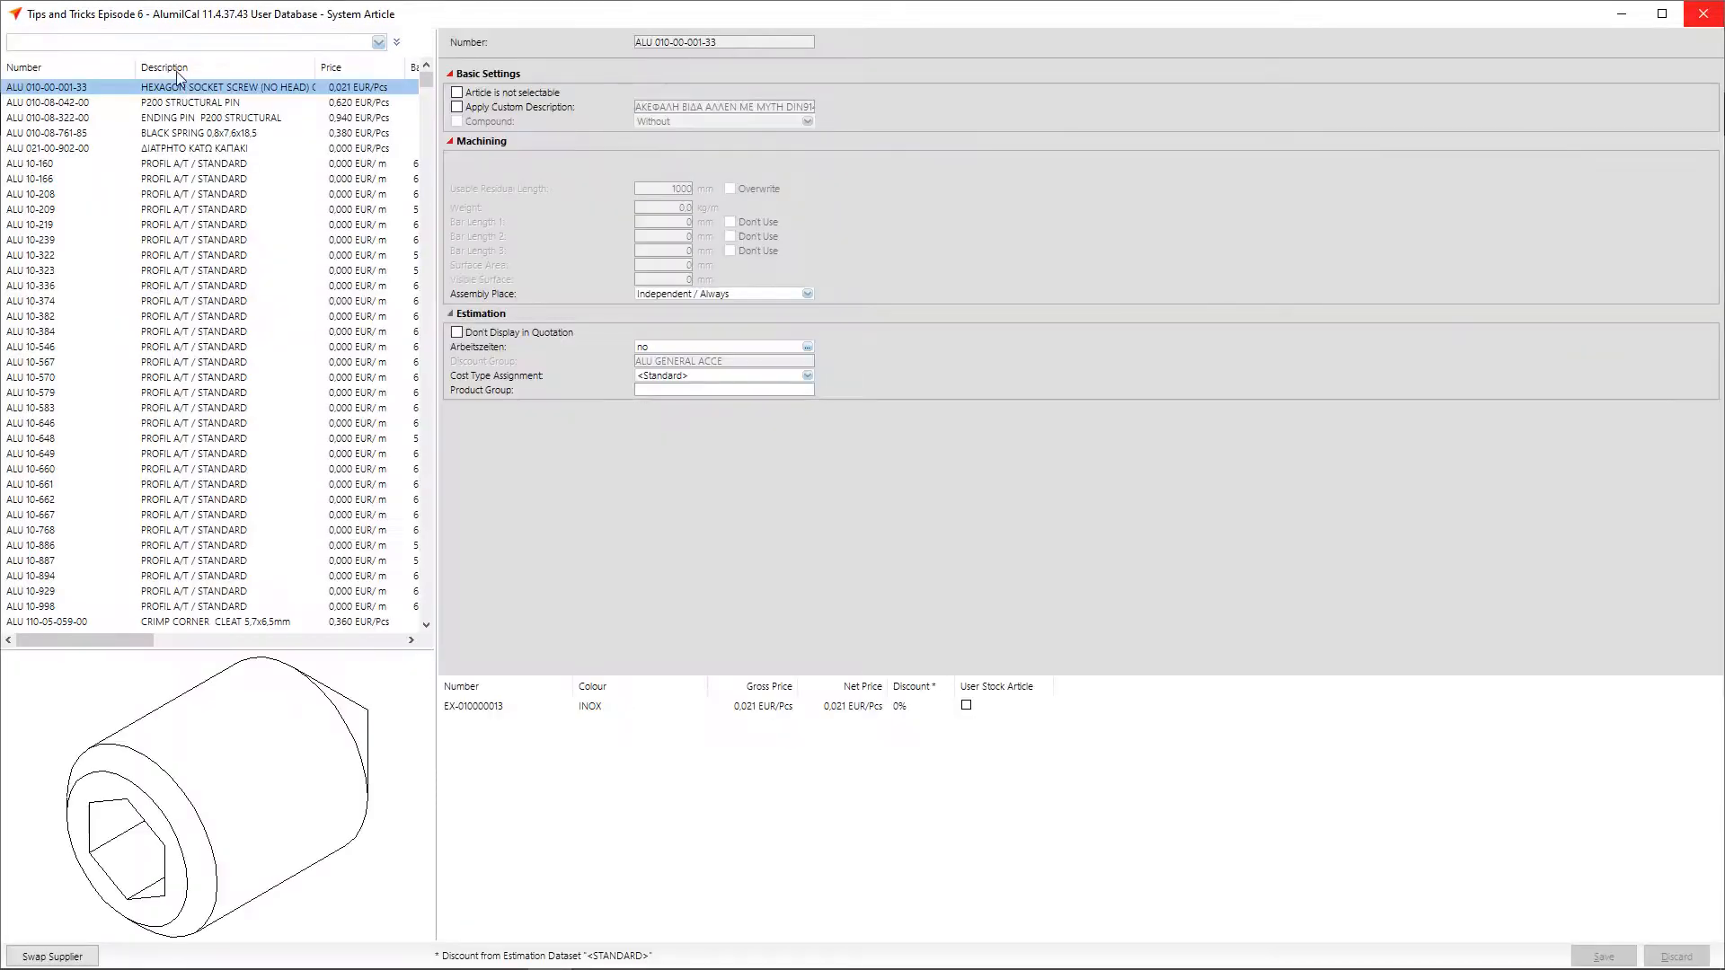
pyautogui.click(181, 39)
pyautogui.write('77510')
pyautogui.press('Return')
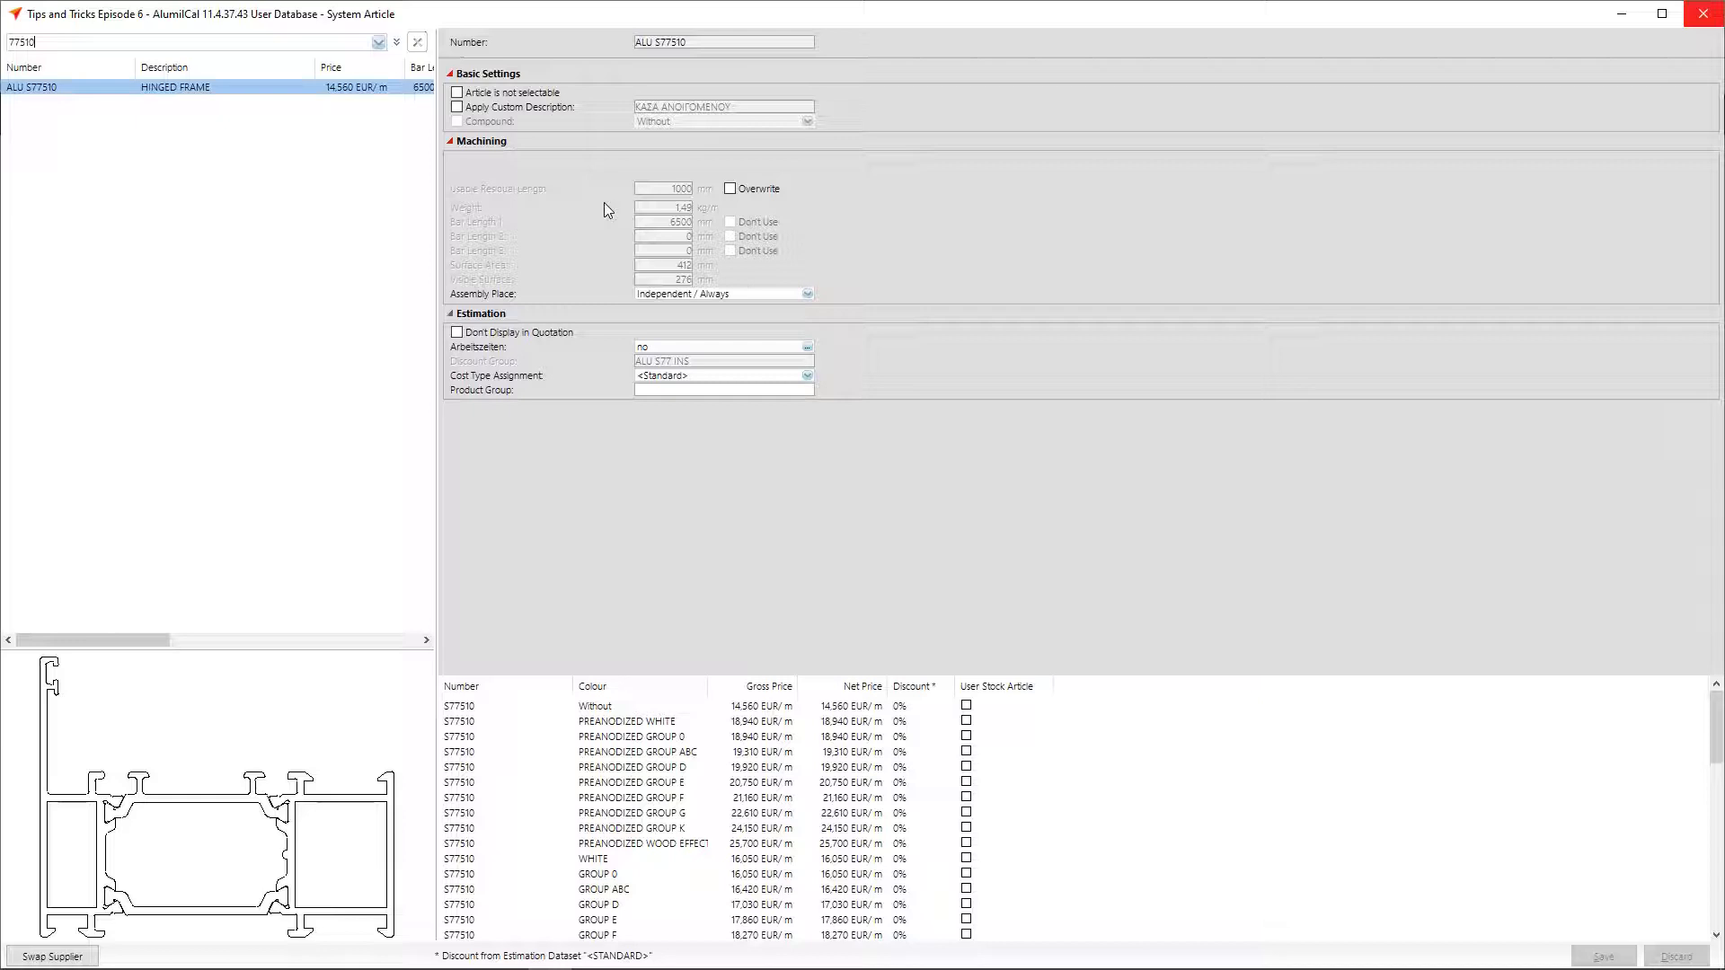
# - Try overriding the usable residual length of profile S77510, discard the change and close the system articles
pyautogui.click(730, 189)
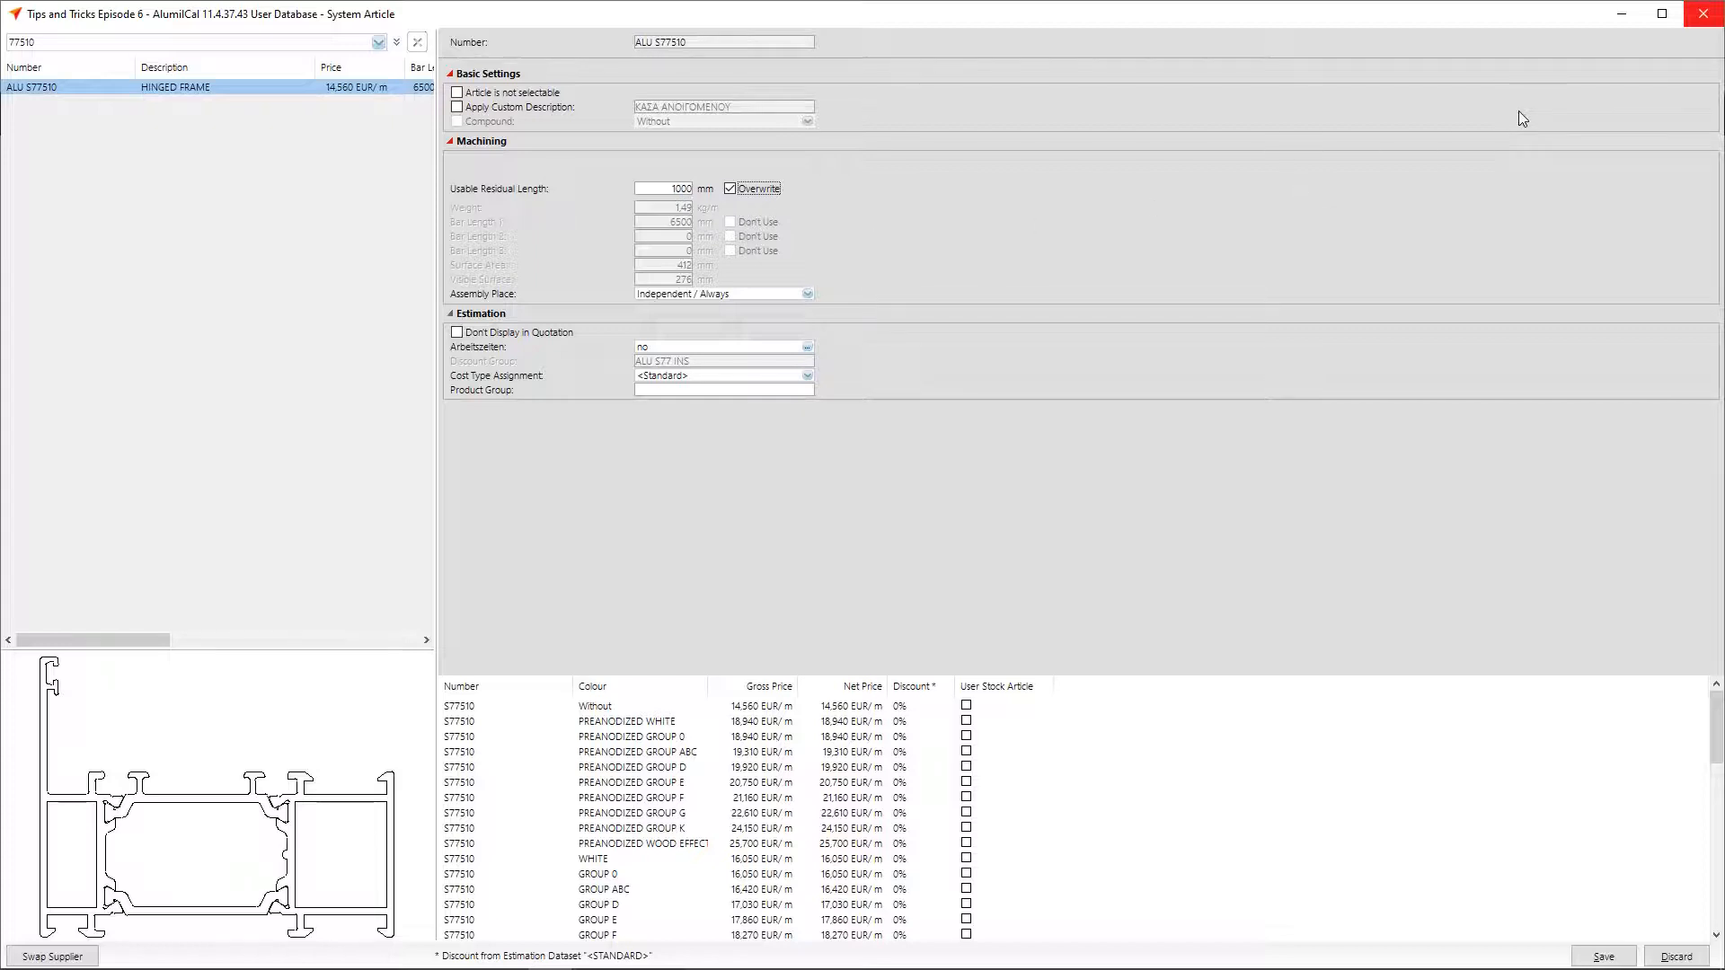
pyautogui.click(1699, 15)
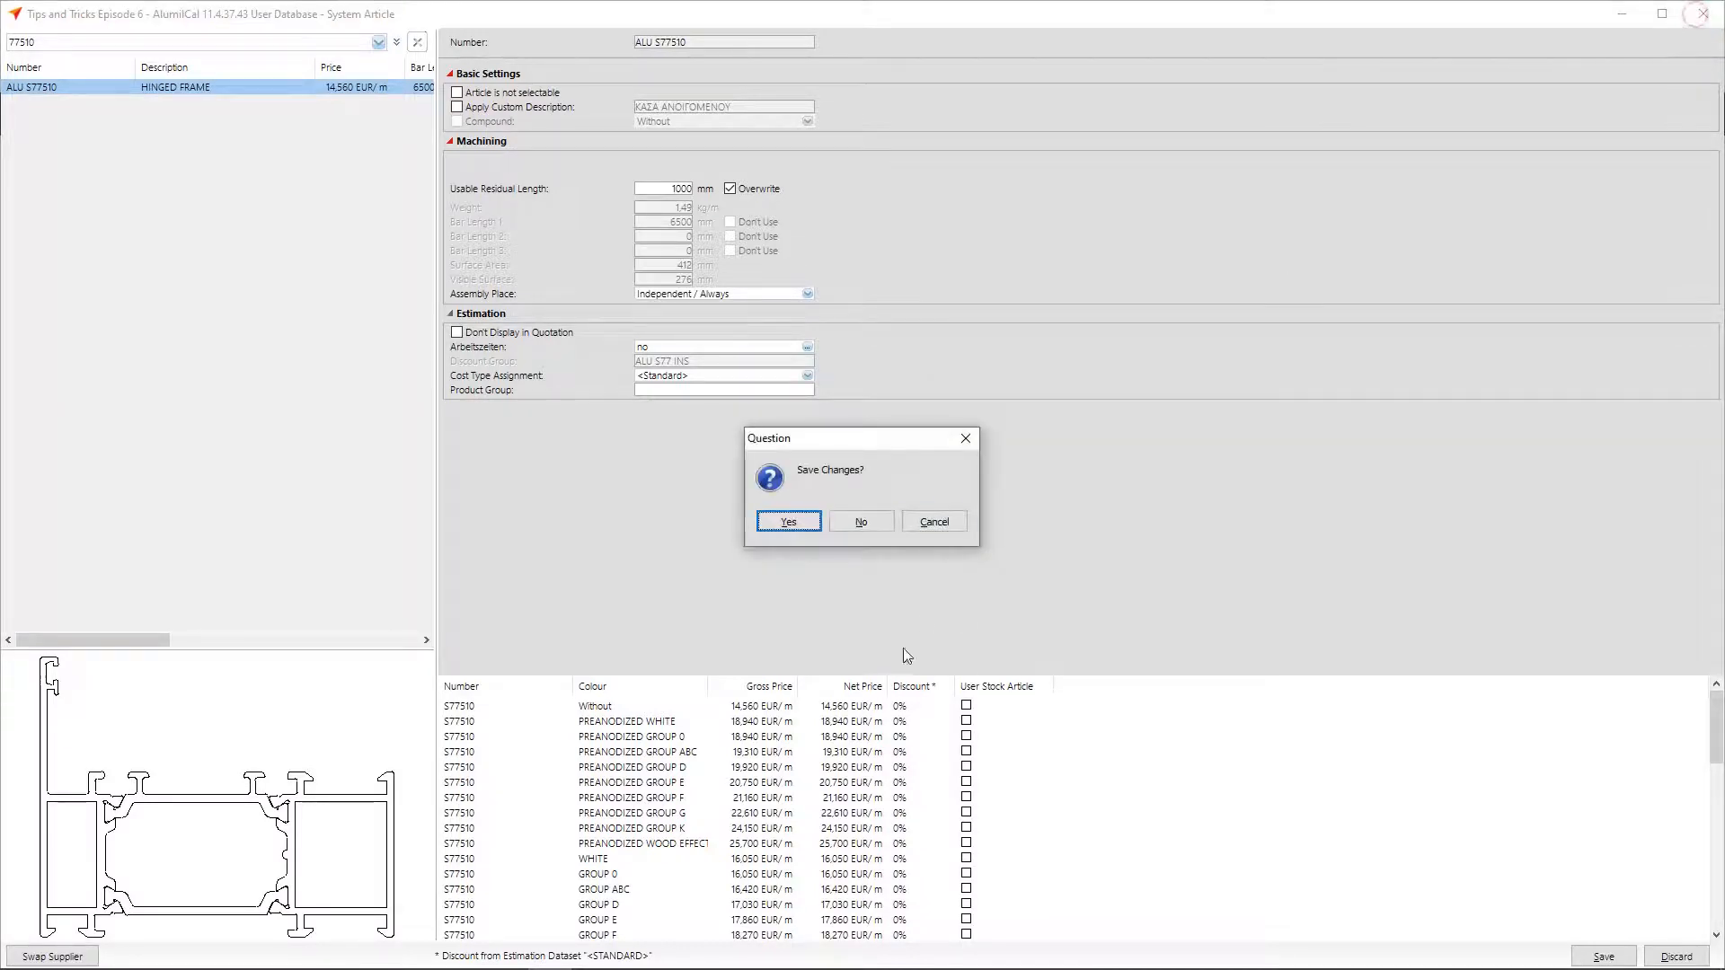
pyautogui.click(861, 524)
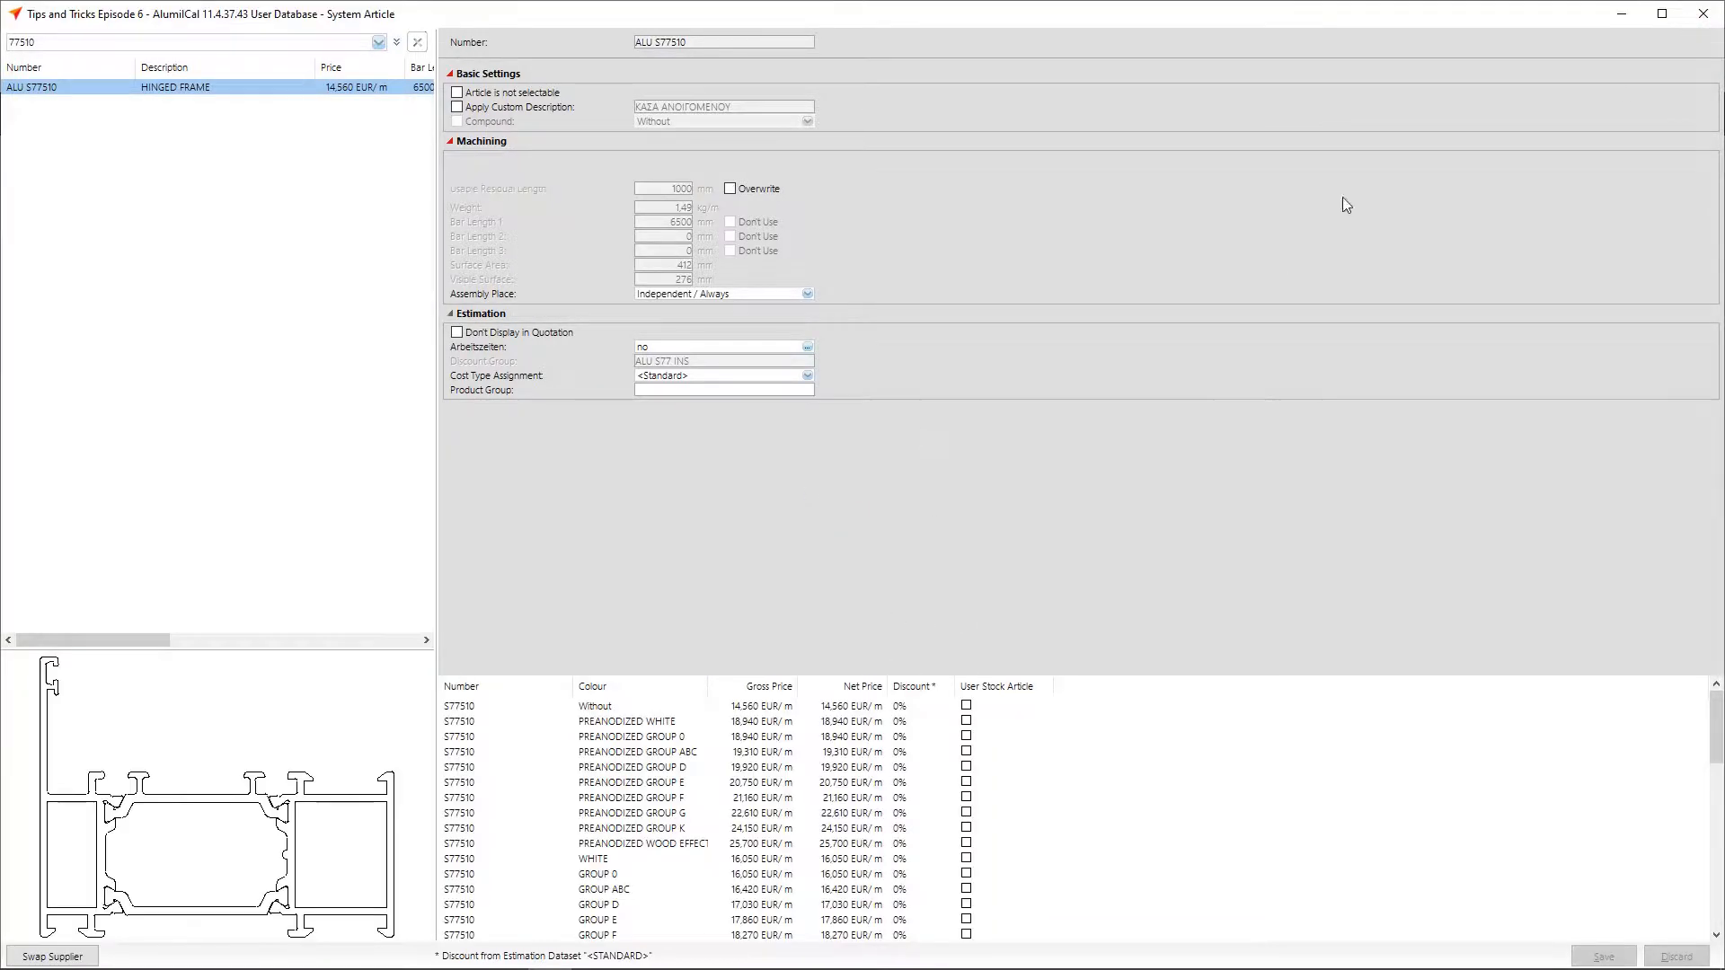
pyautogui.click(1699, 14)
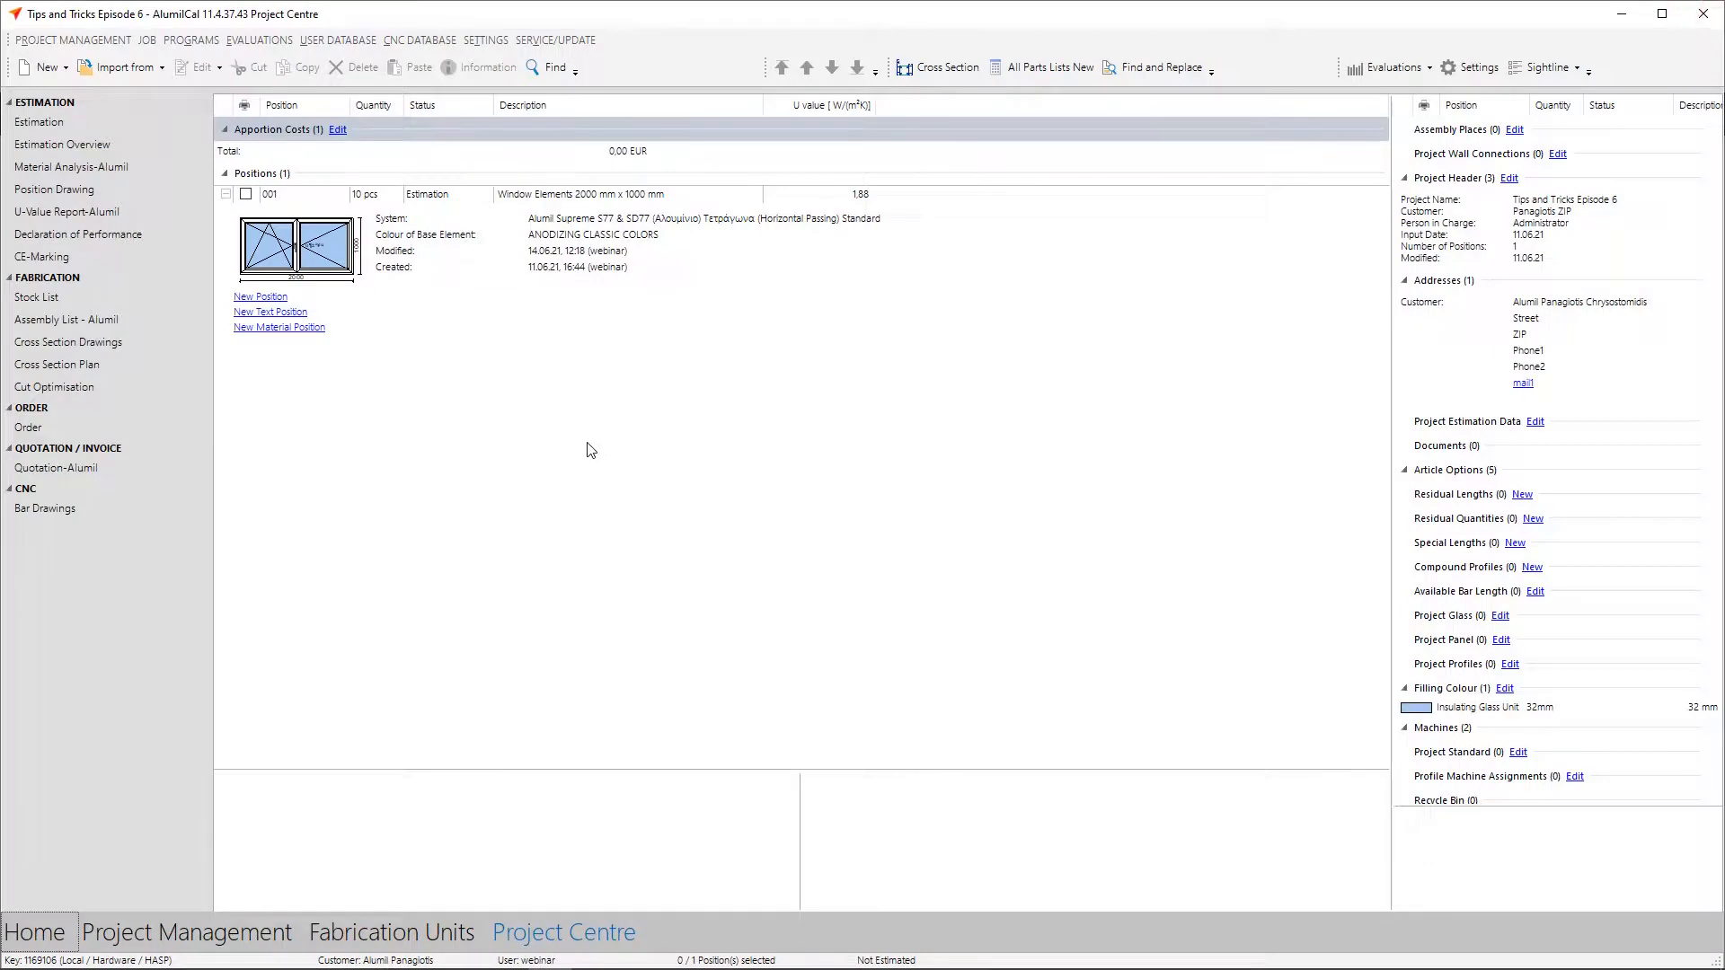
# - Change the general usable residual length in the optimisation settings and confirm them
pyautogui.click(484, 48)
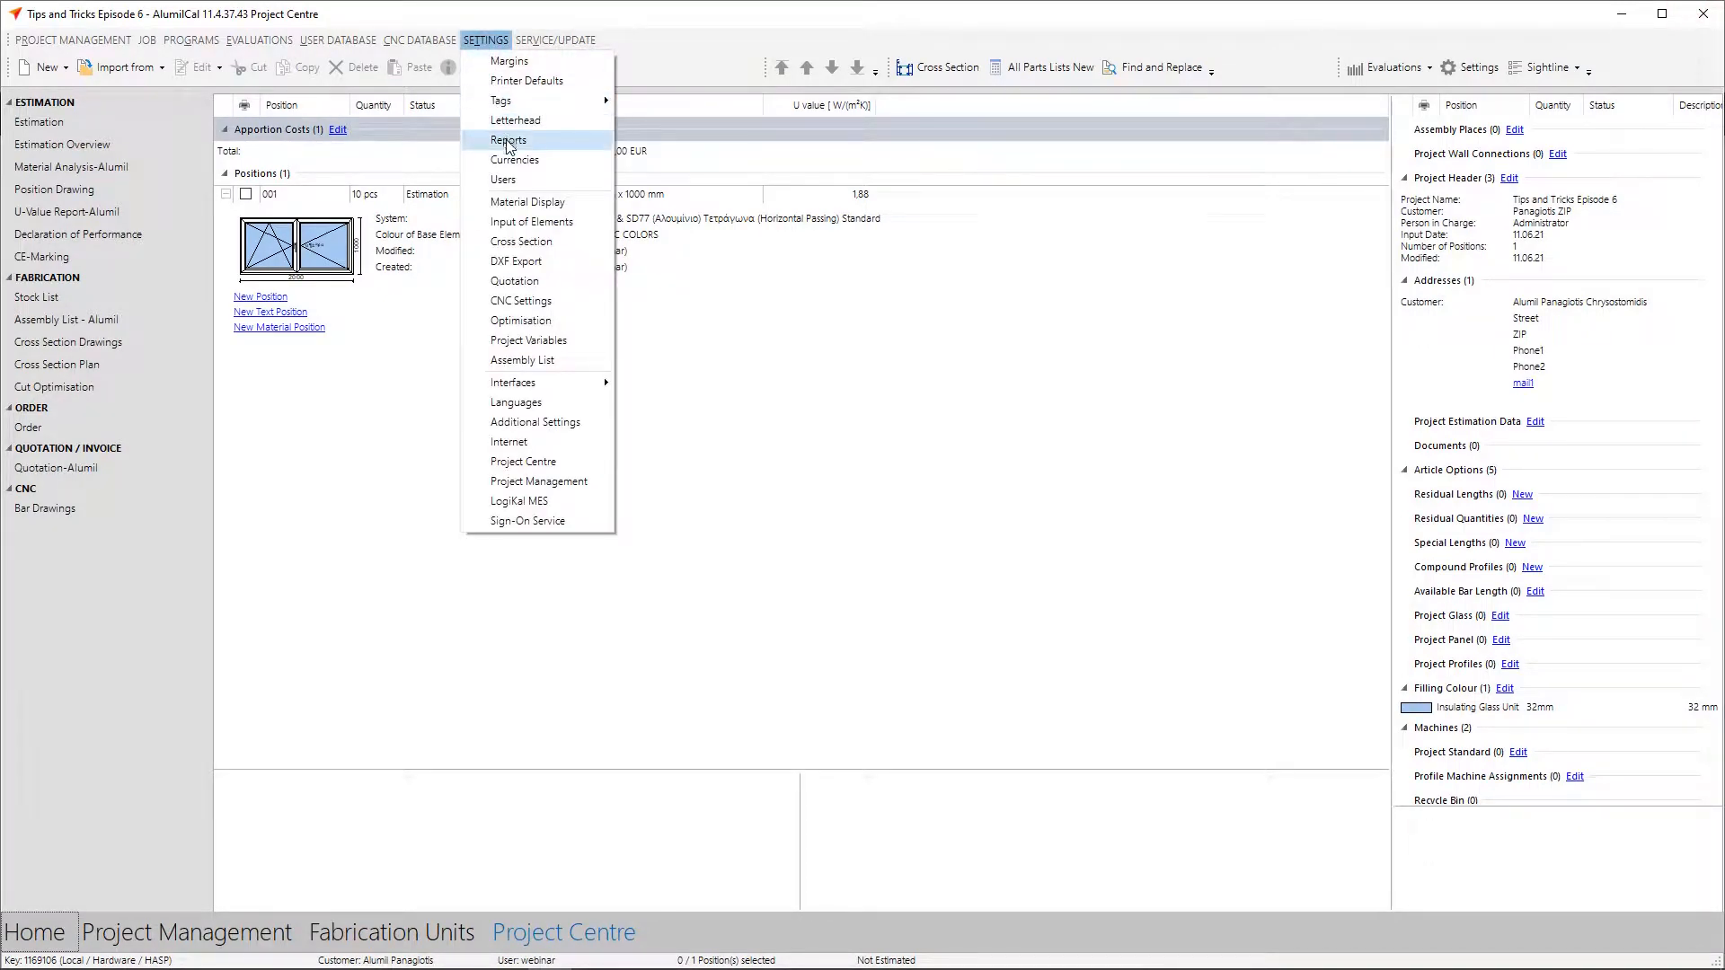
pyautogui.click(525, 322)
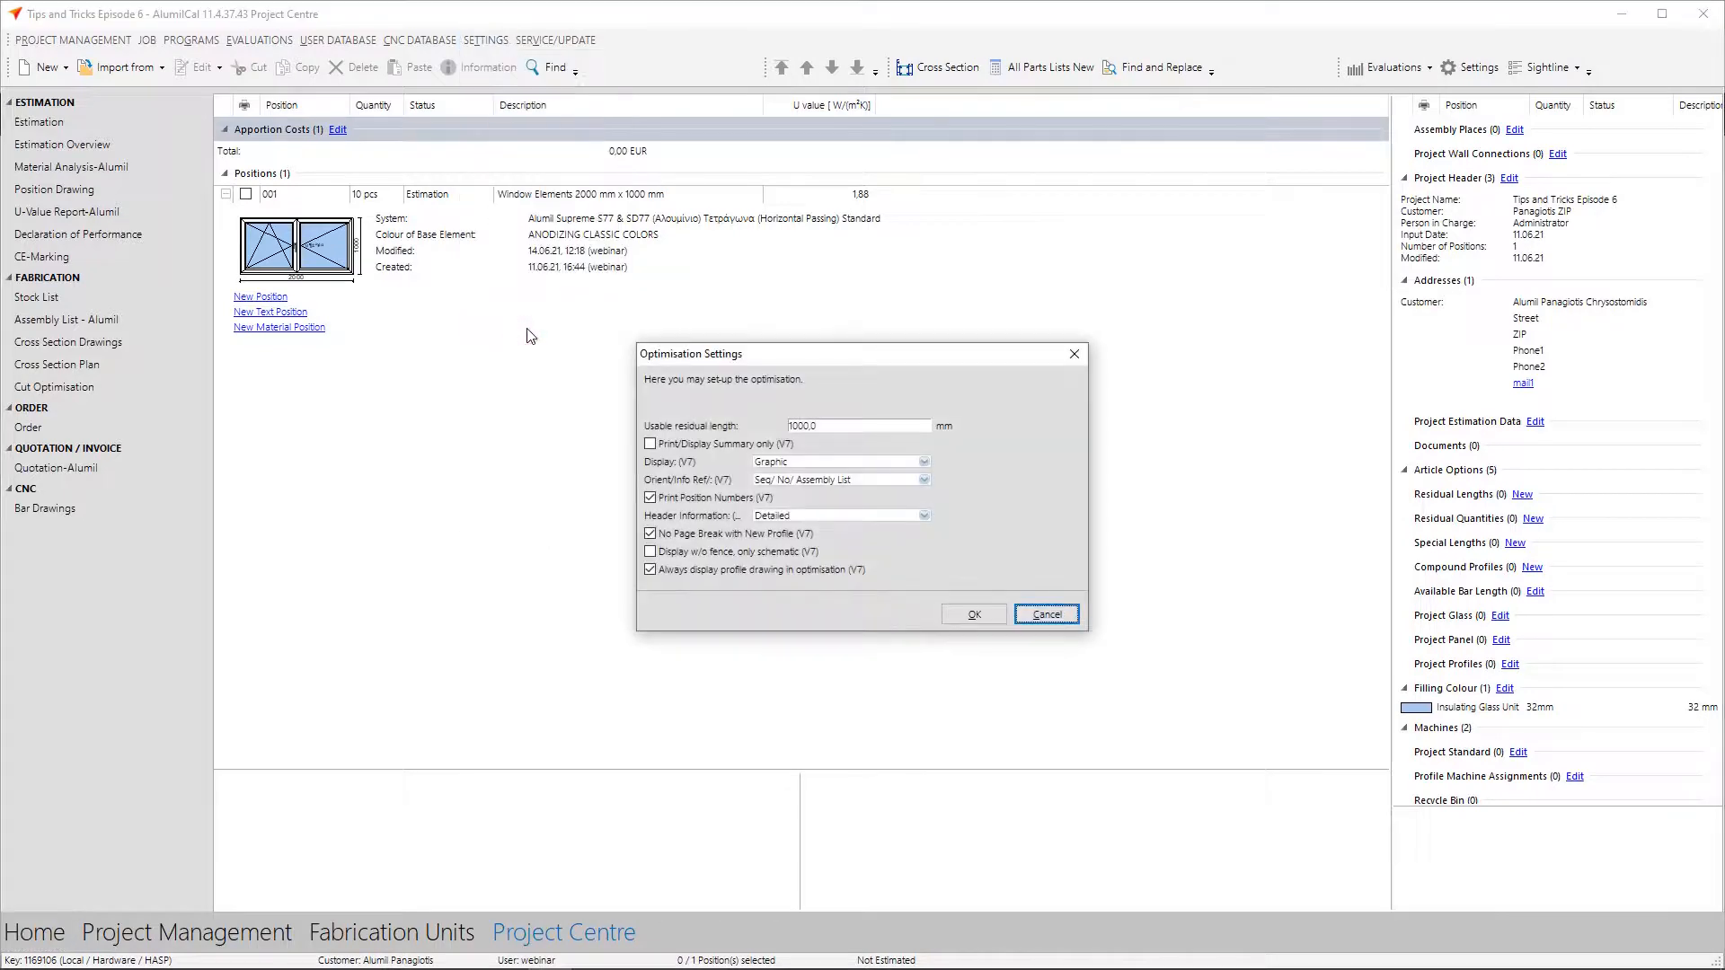
pyautogui.doubleClick(799, 426)
pyautogui.write('2')
pyautogui.click(967, 615)
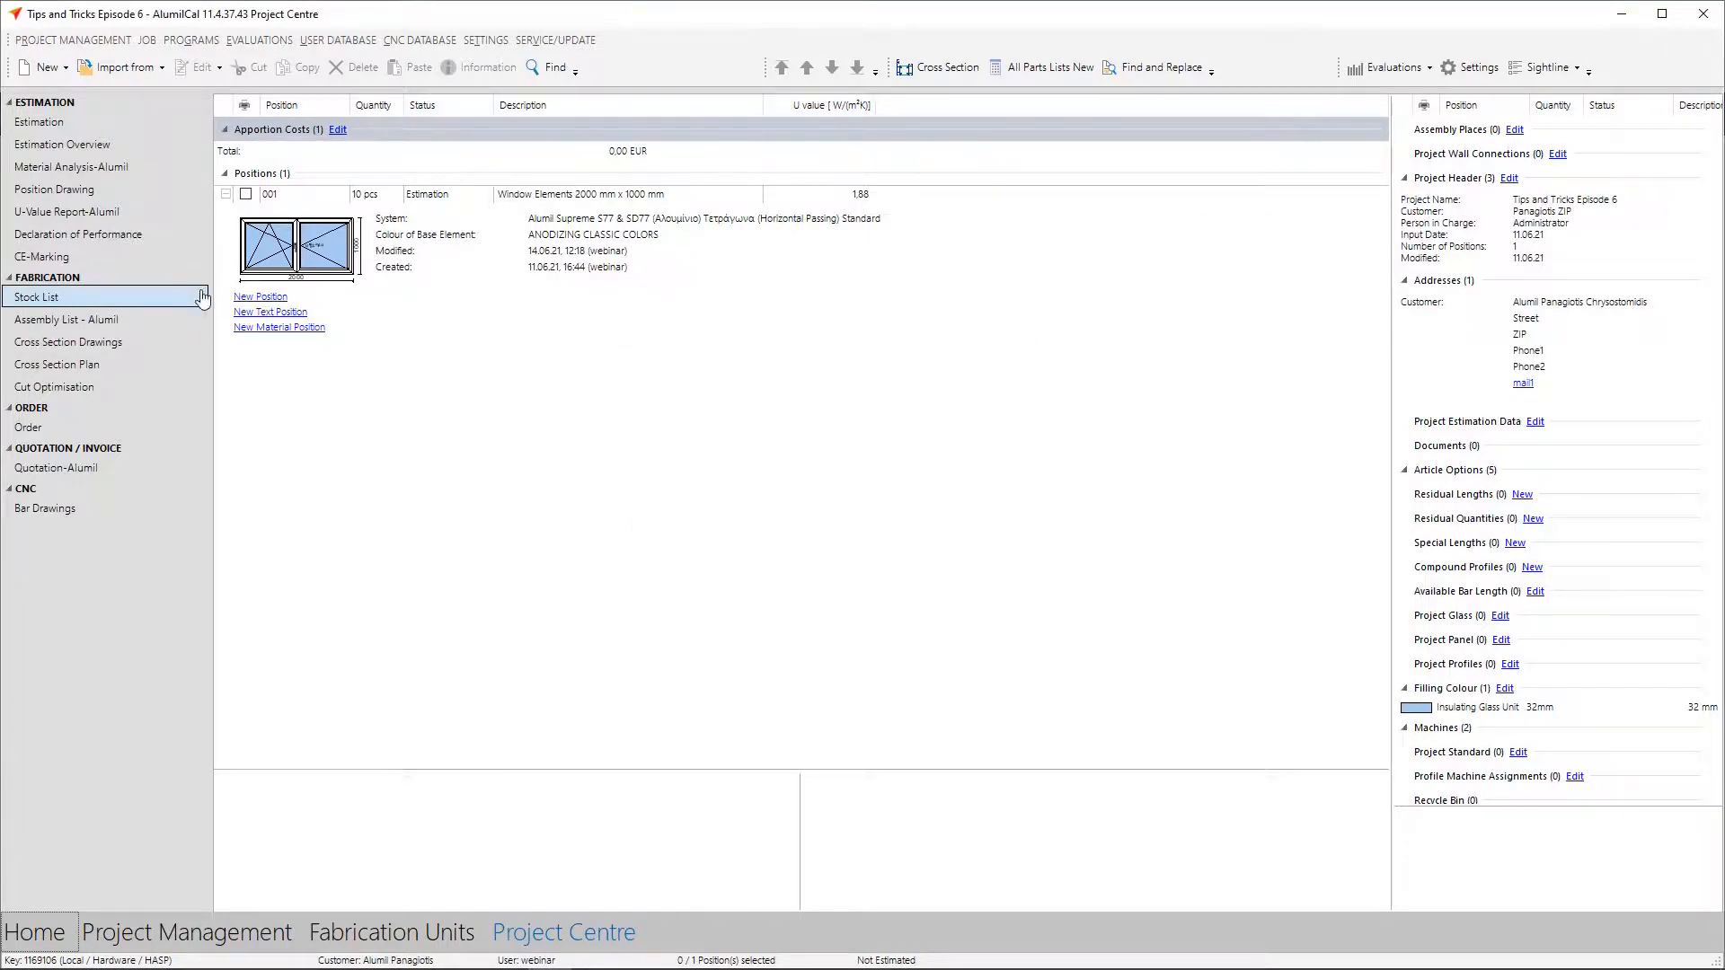
# - Display the project's estimation report again, review its discount groups and material wastage, and close the preview
pyautogui.click(68, 133)
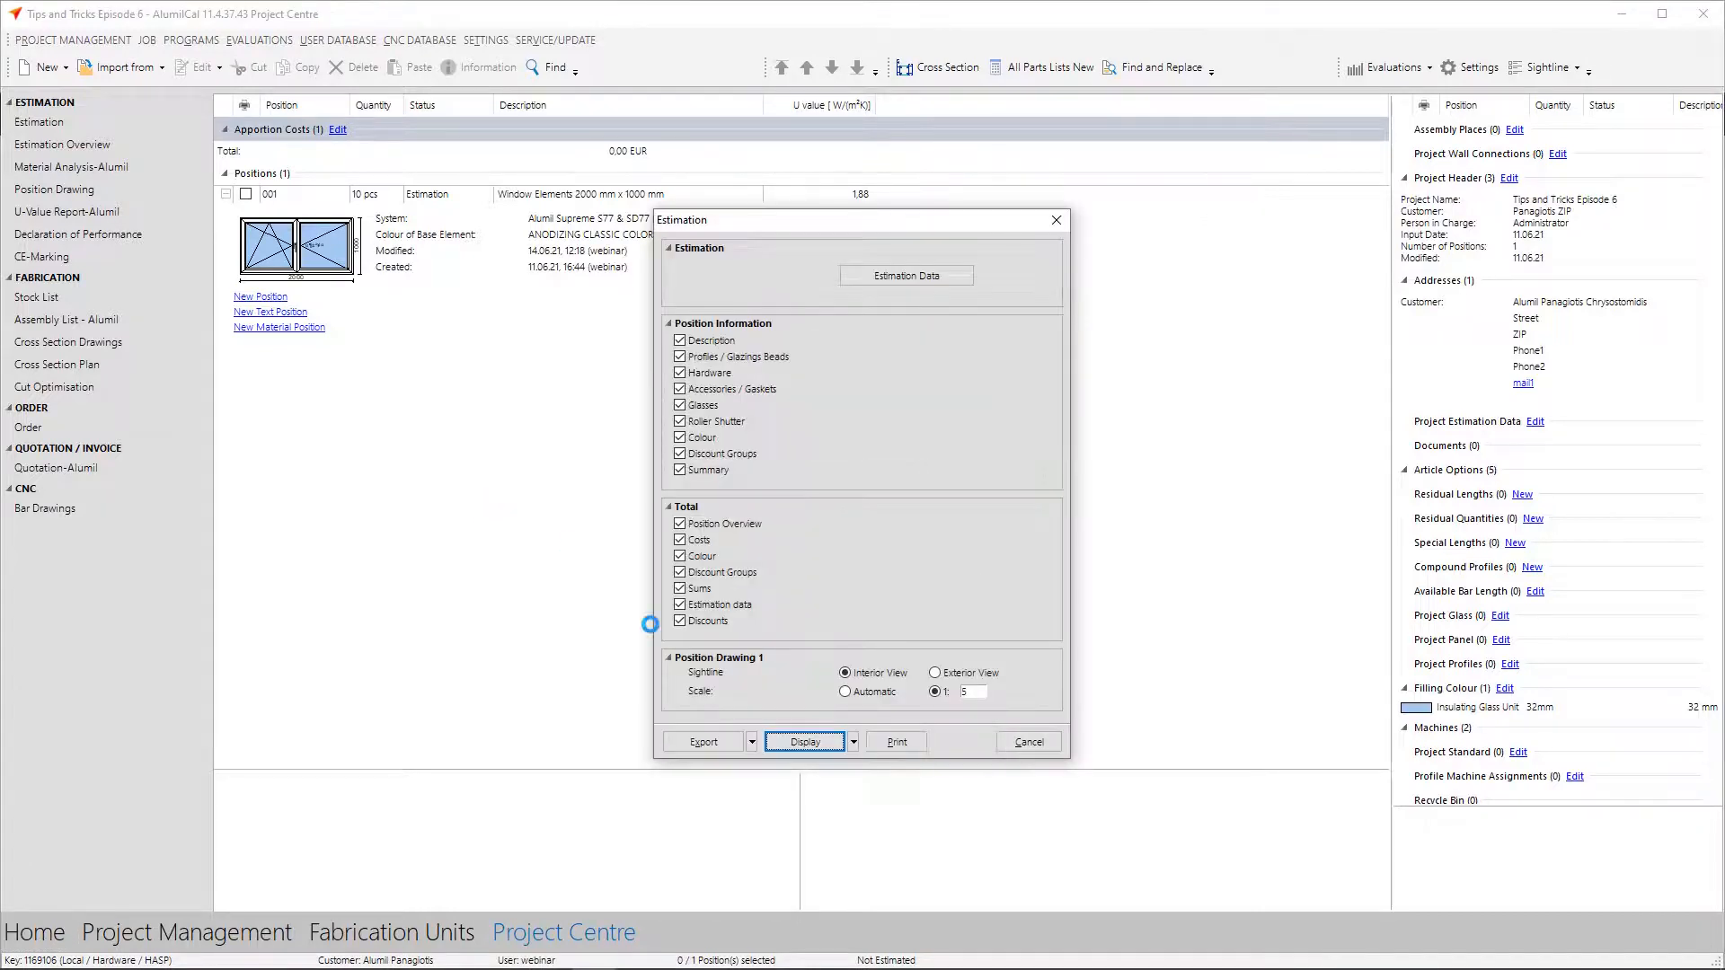
pyautogui.click(805, 743)
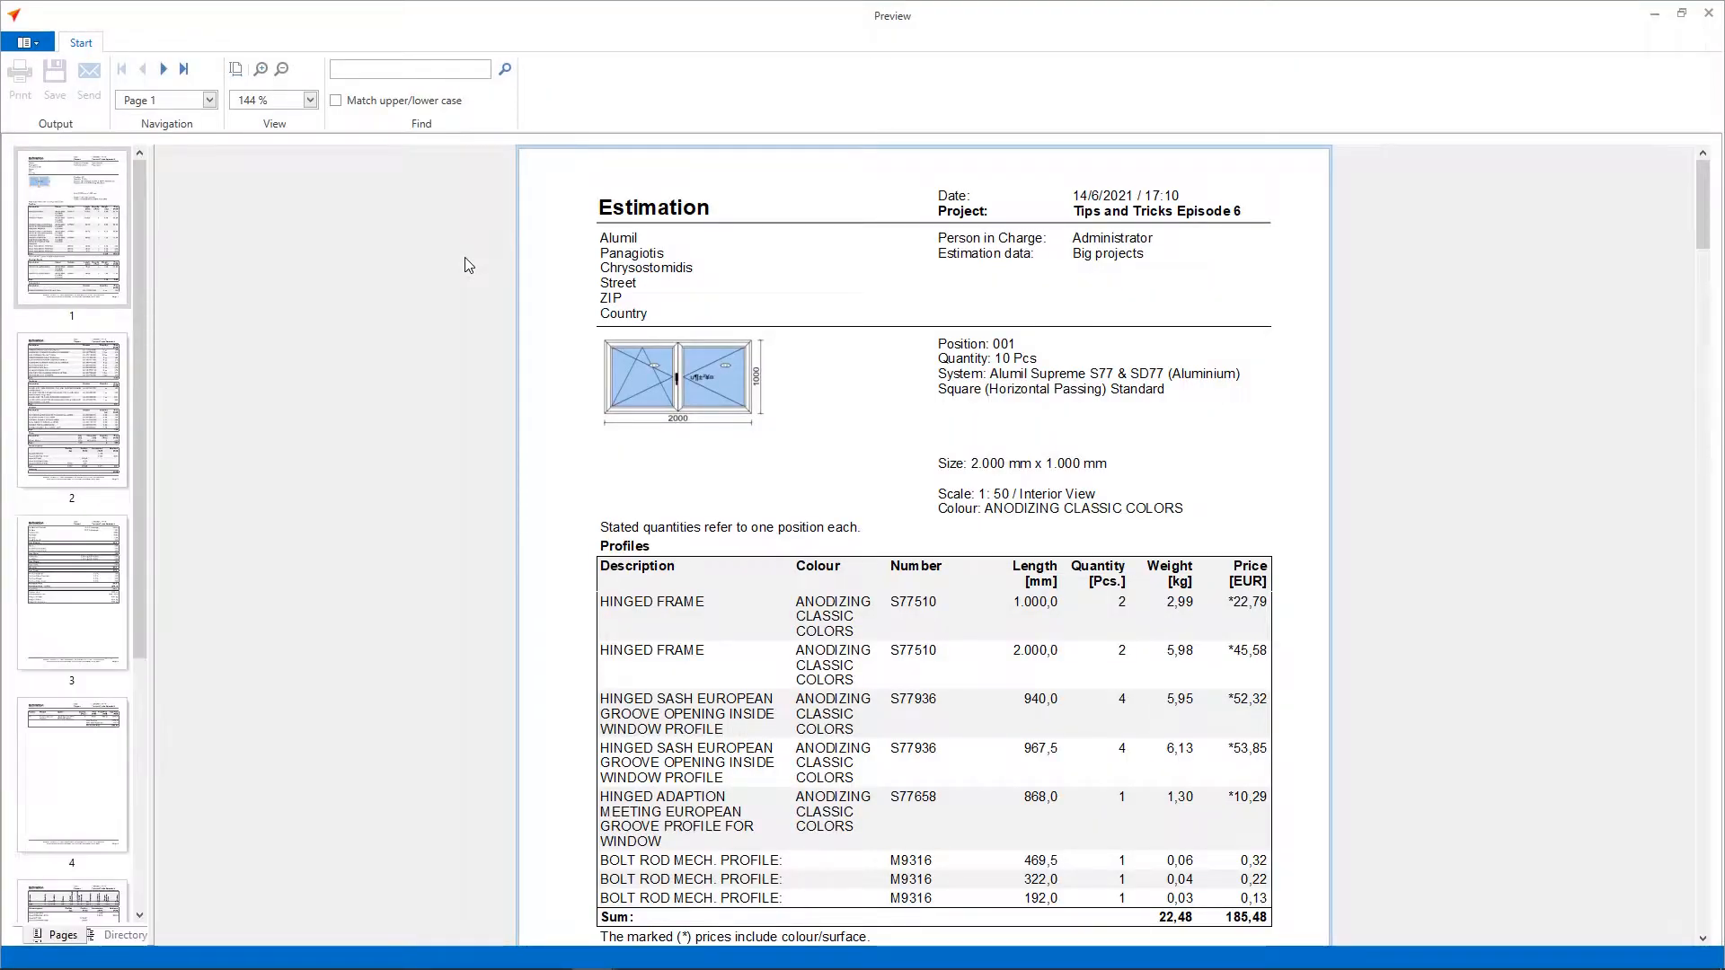
pyautogui.scroll(-8, 916, 495)
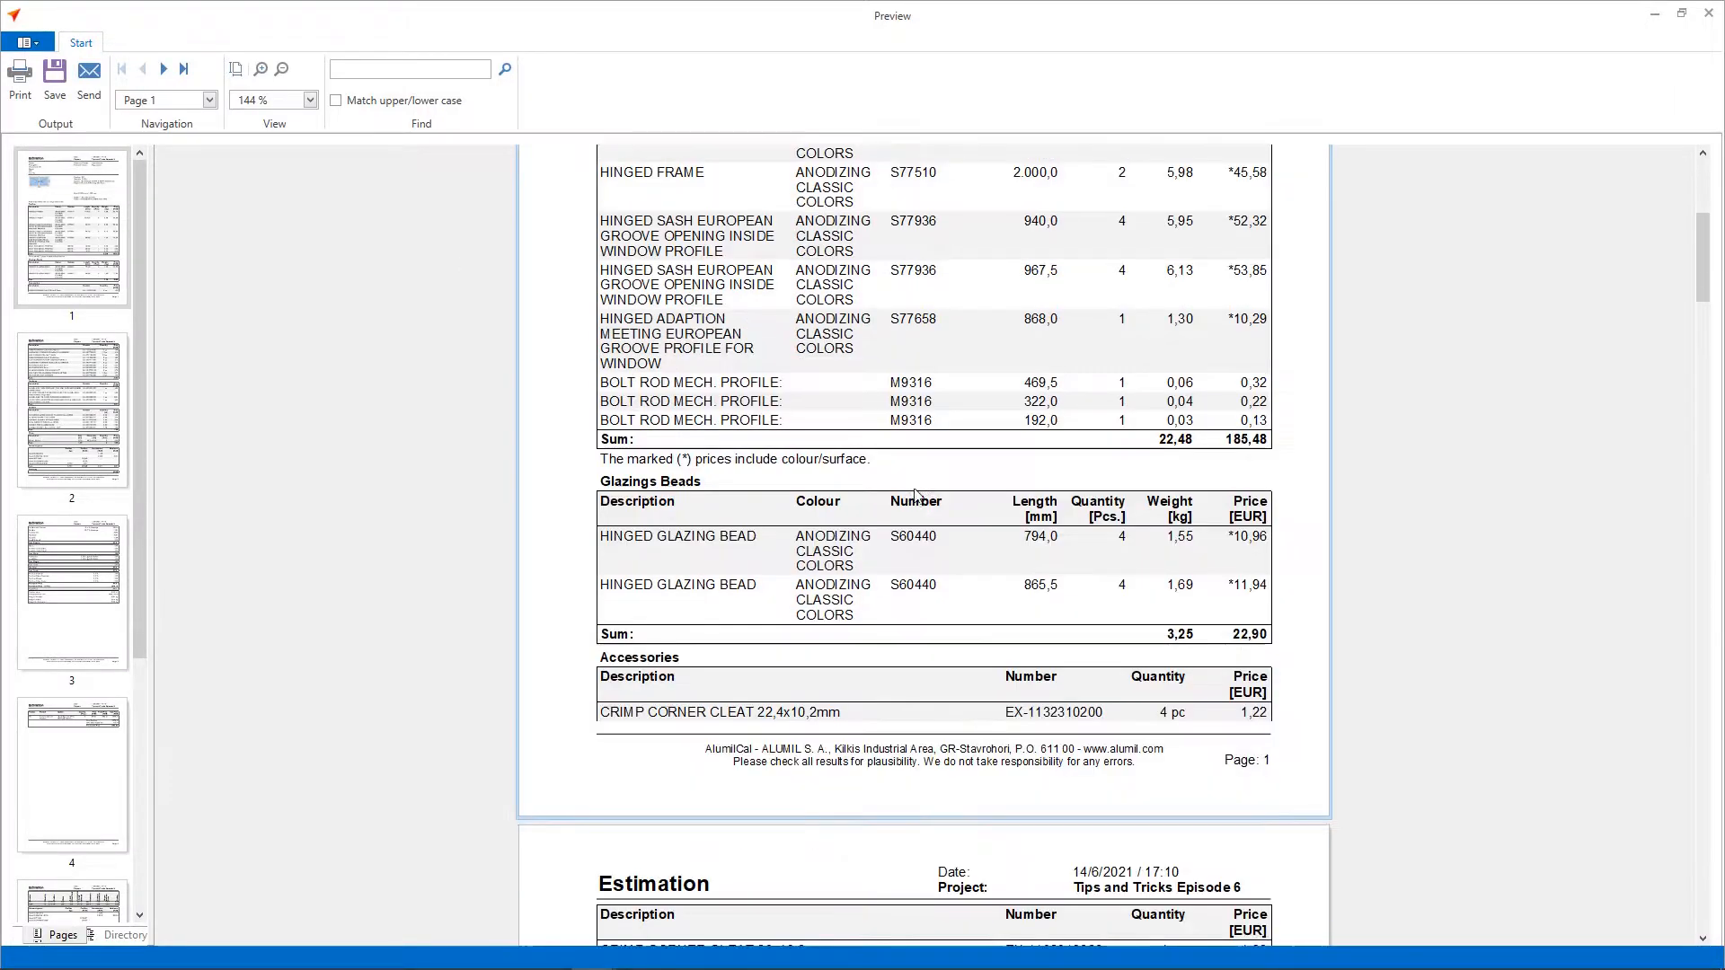
pyautogui.scroll(-9, 916, 496)
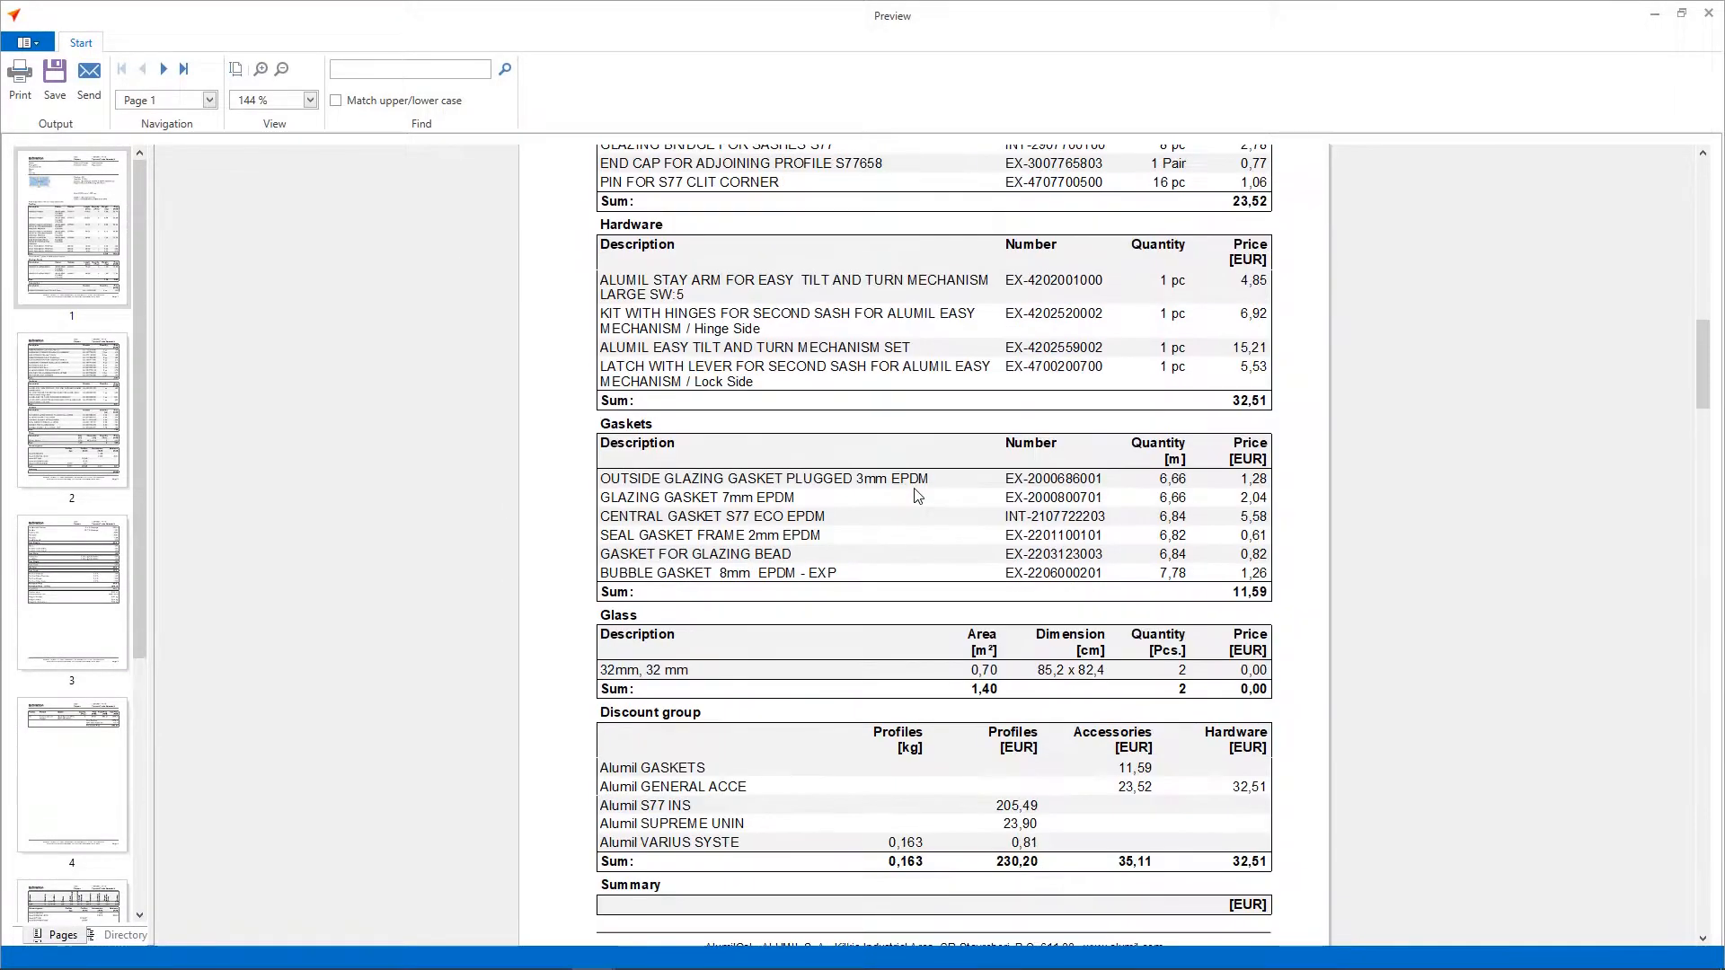
pyautogui.scroll(-3, 917, 496)
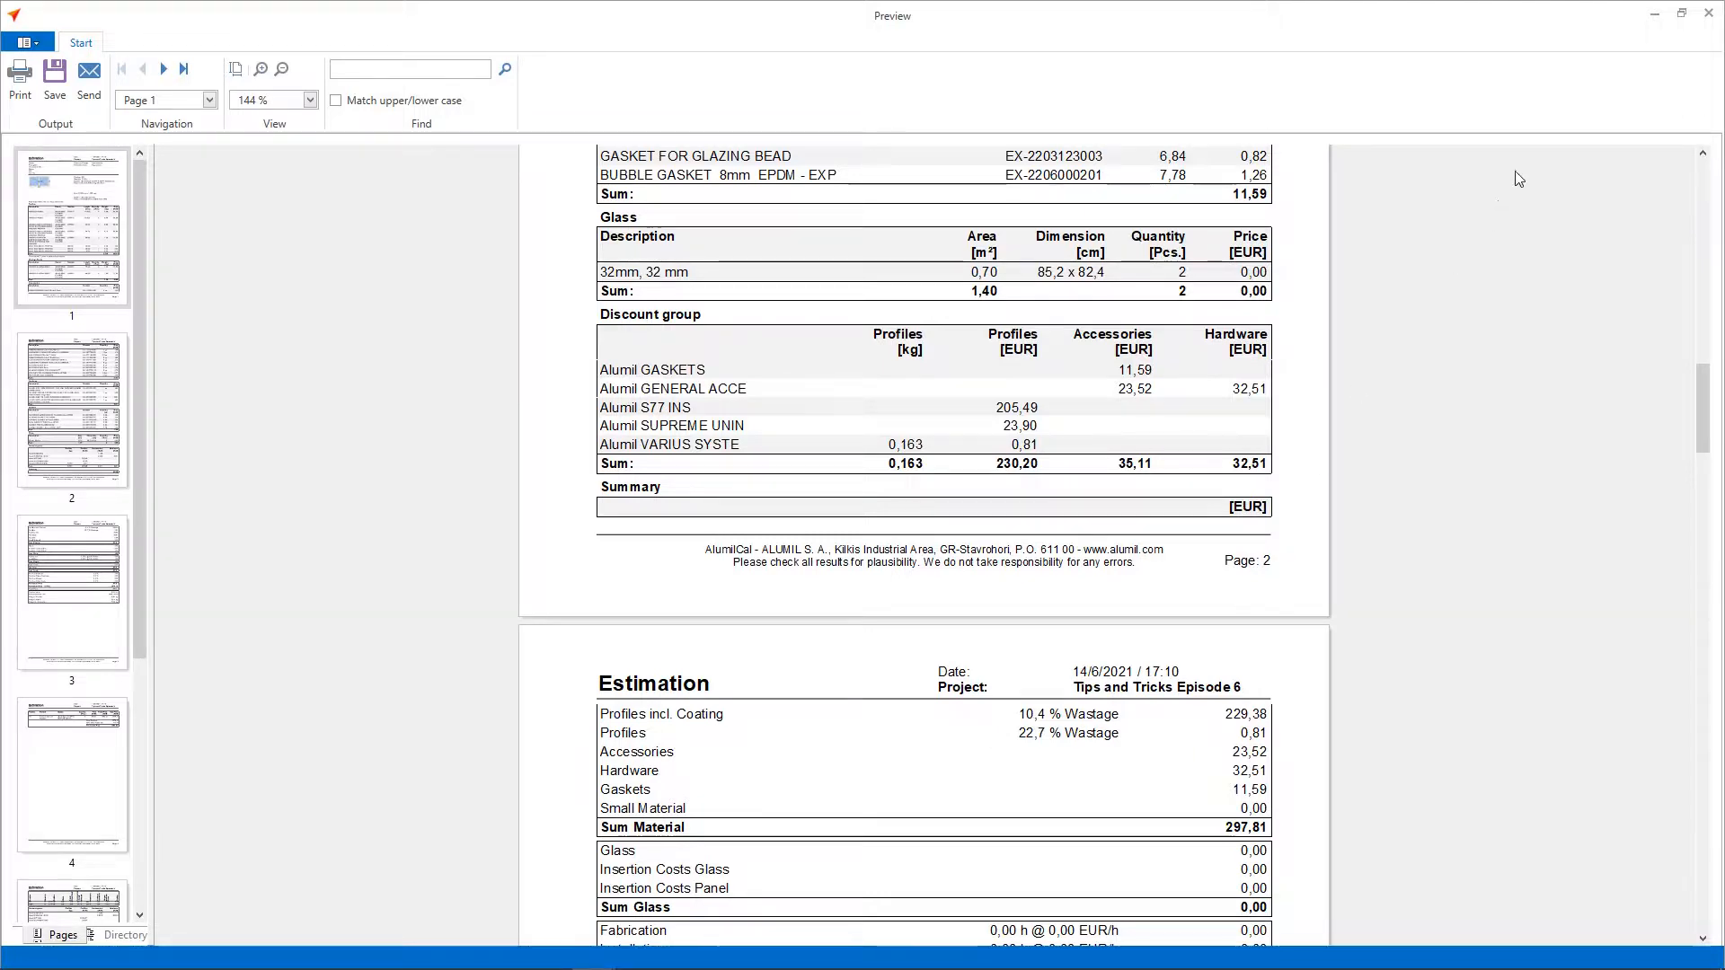
pyautogui.click(1701, 24)
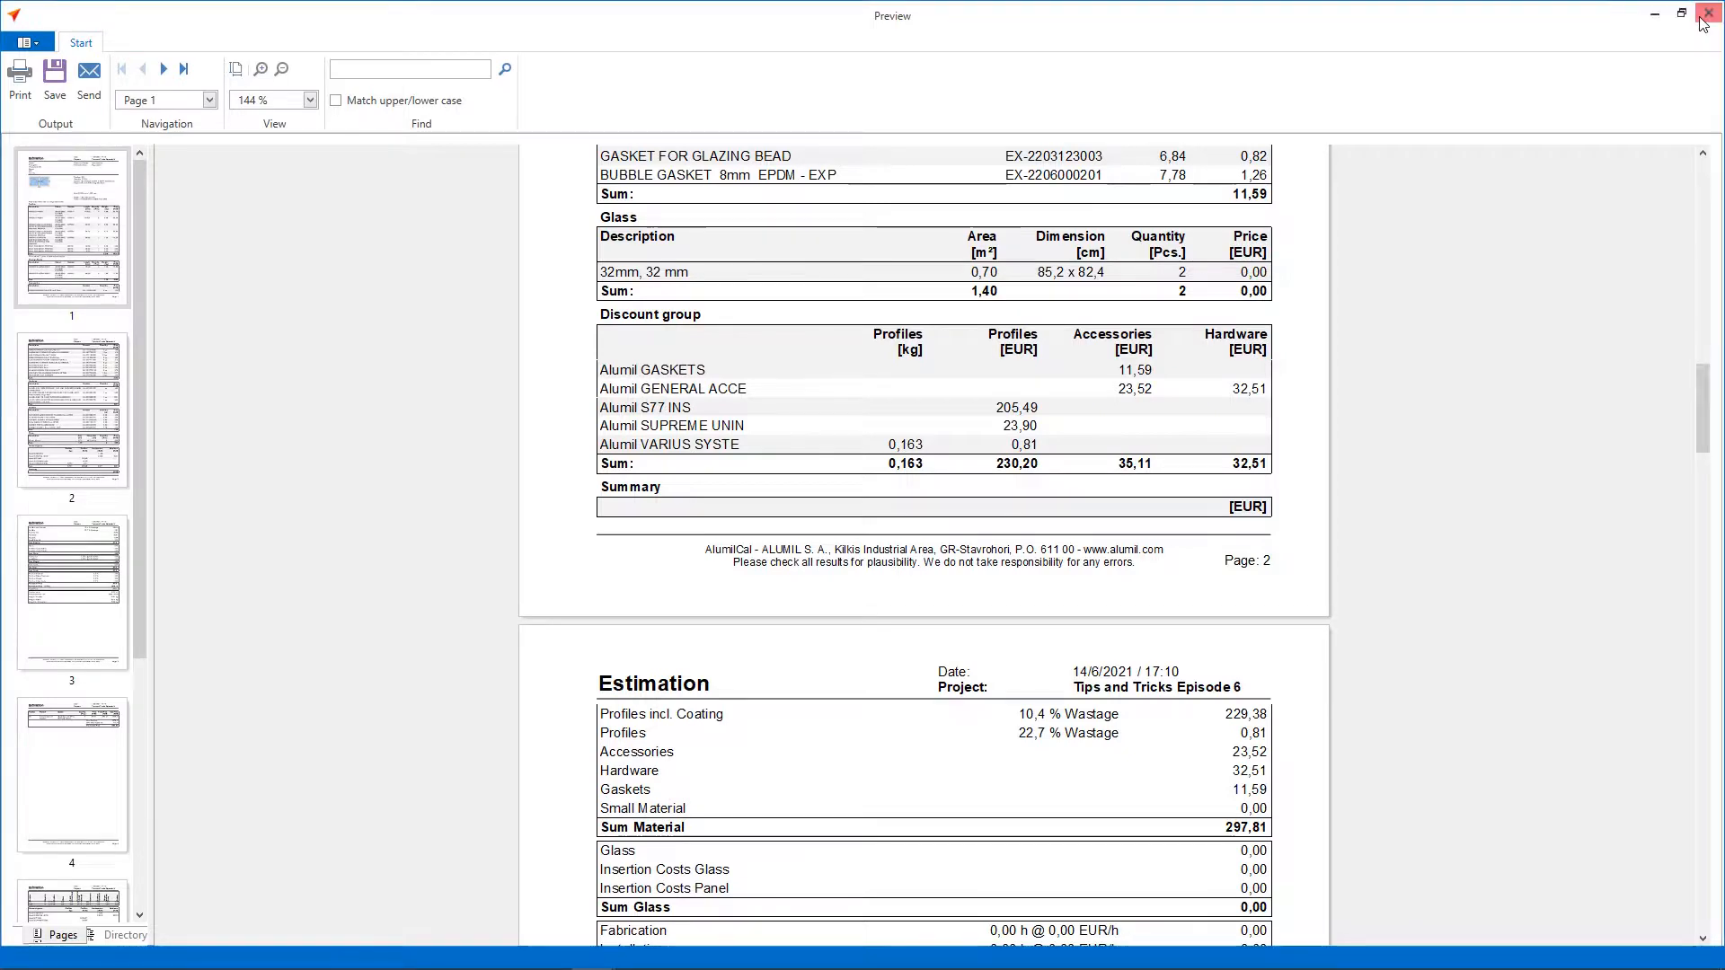
pyautogui.click(869, 554)
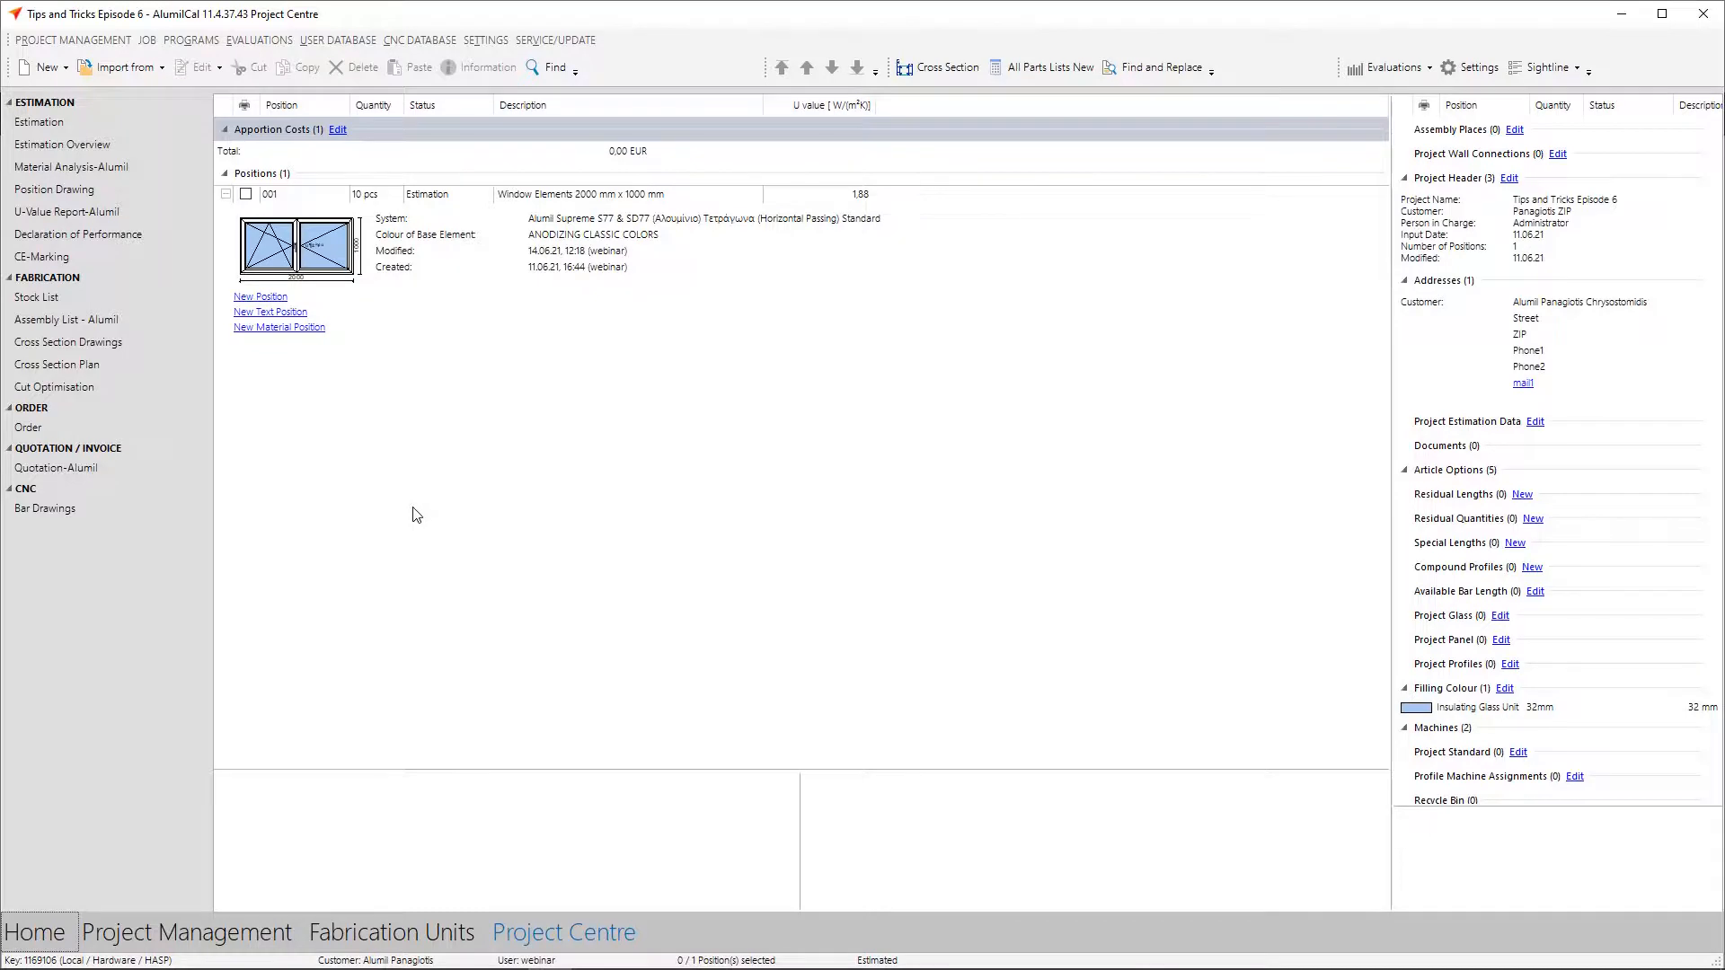
# - Generate the Alumil quotation for display with its default options, accepting the proposed quotation prices
pyautogui.click(71, 478)
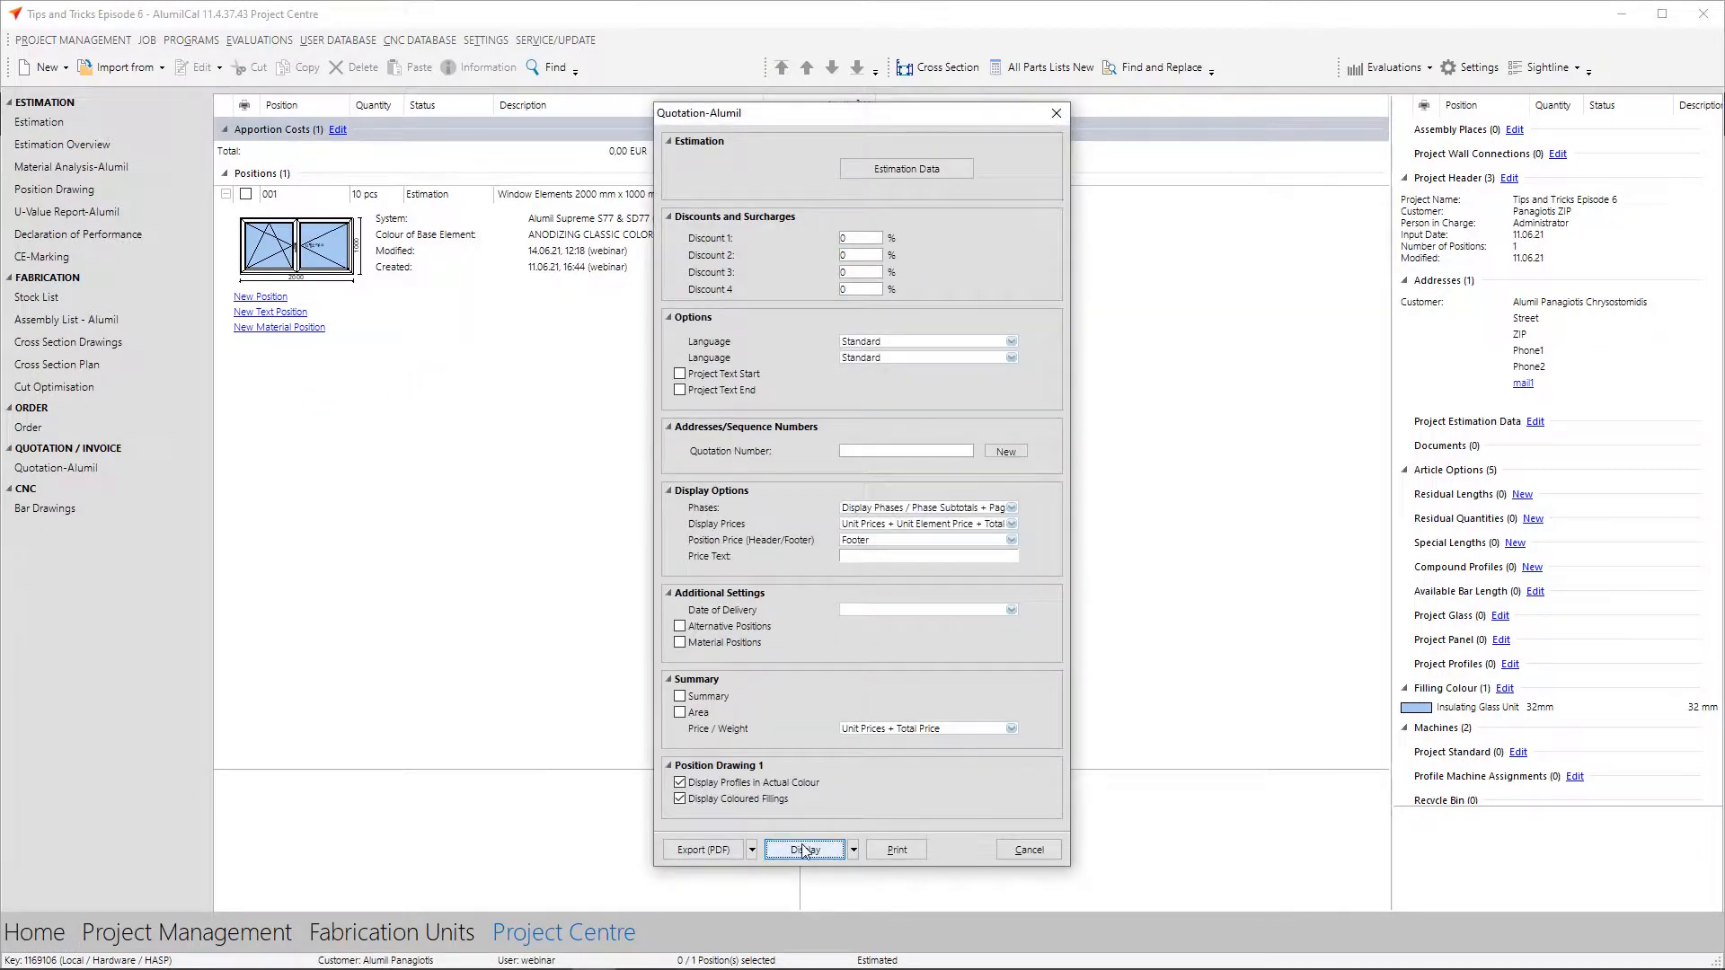
pyautogui.click(804, 850)
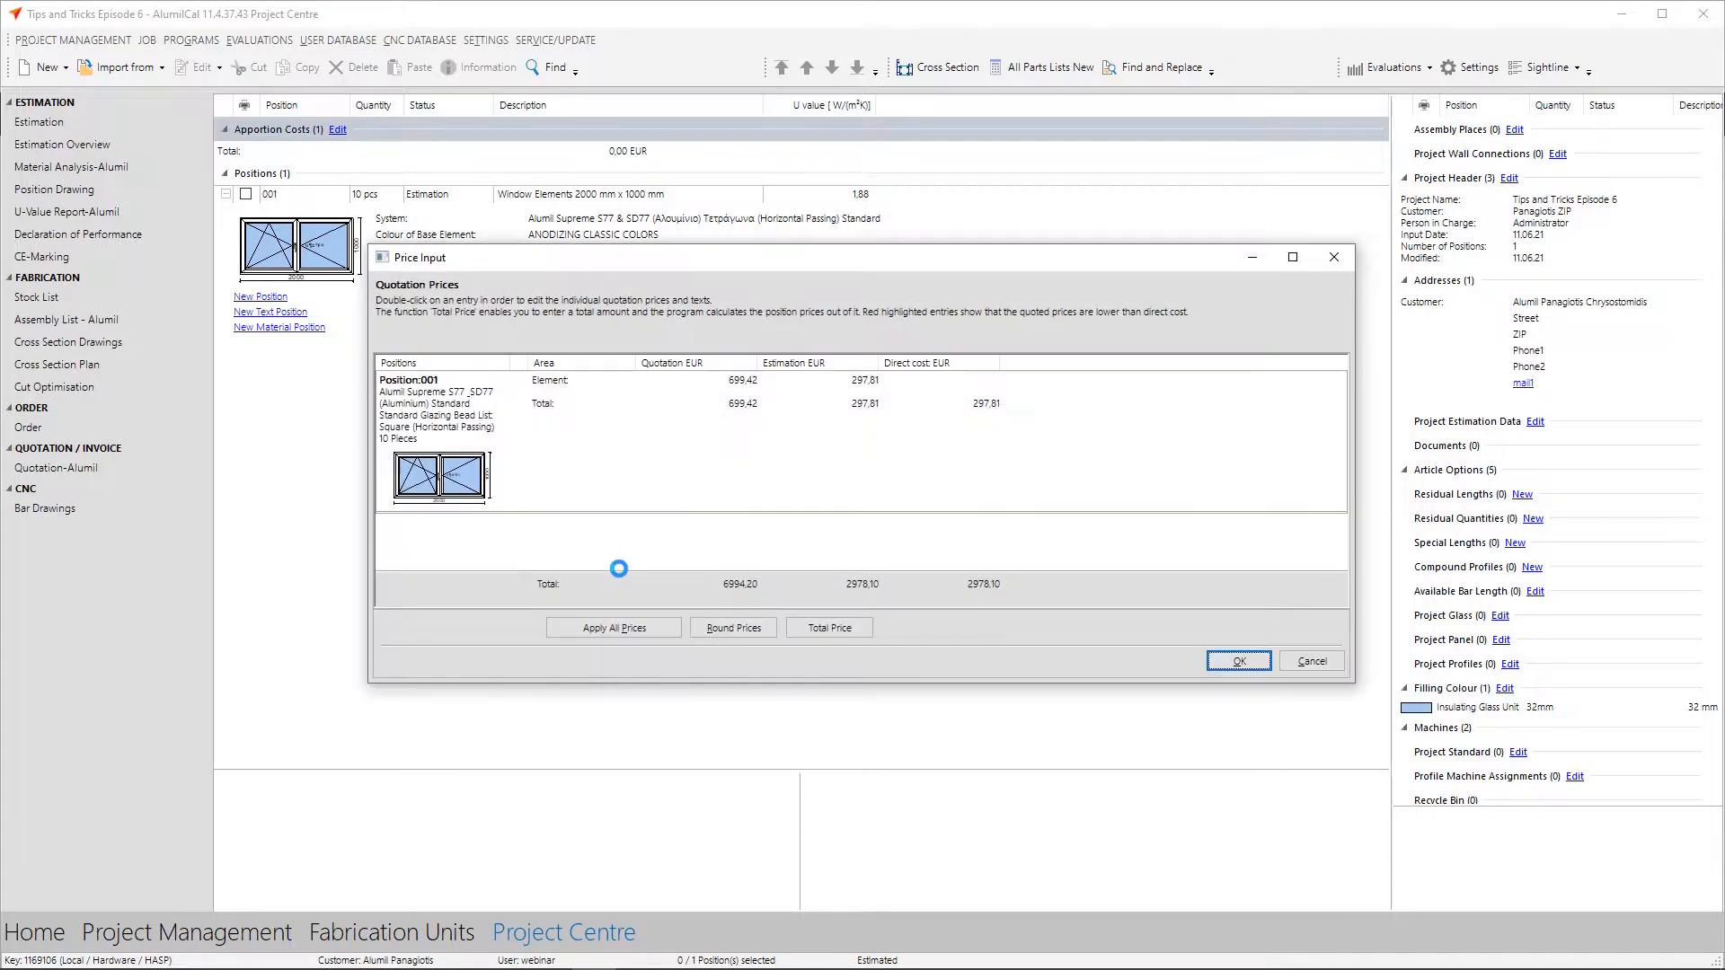
pyautogui.click(1237, 663)
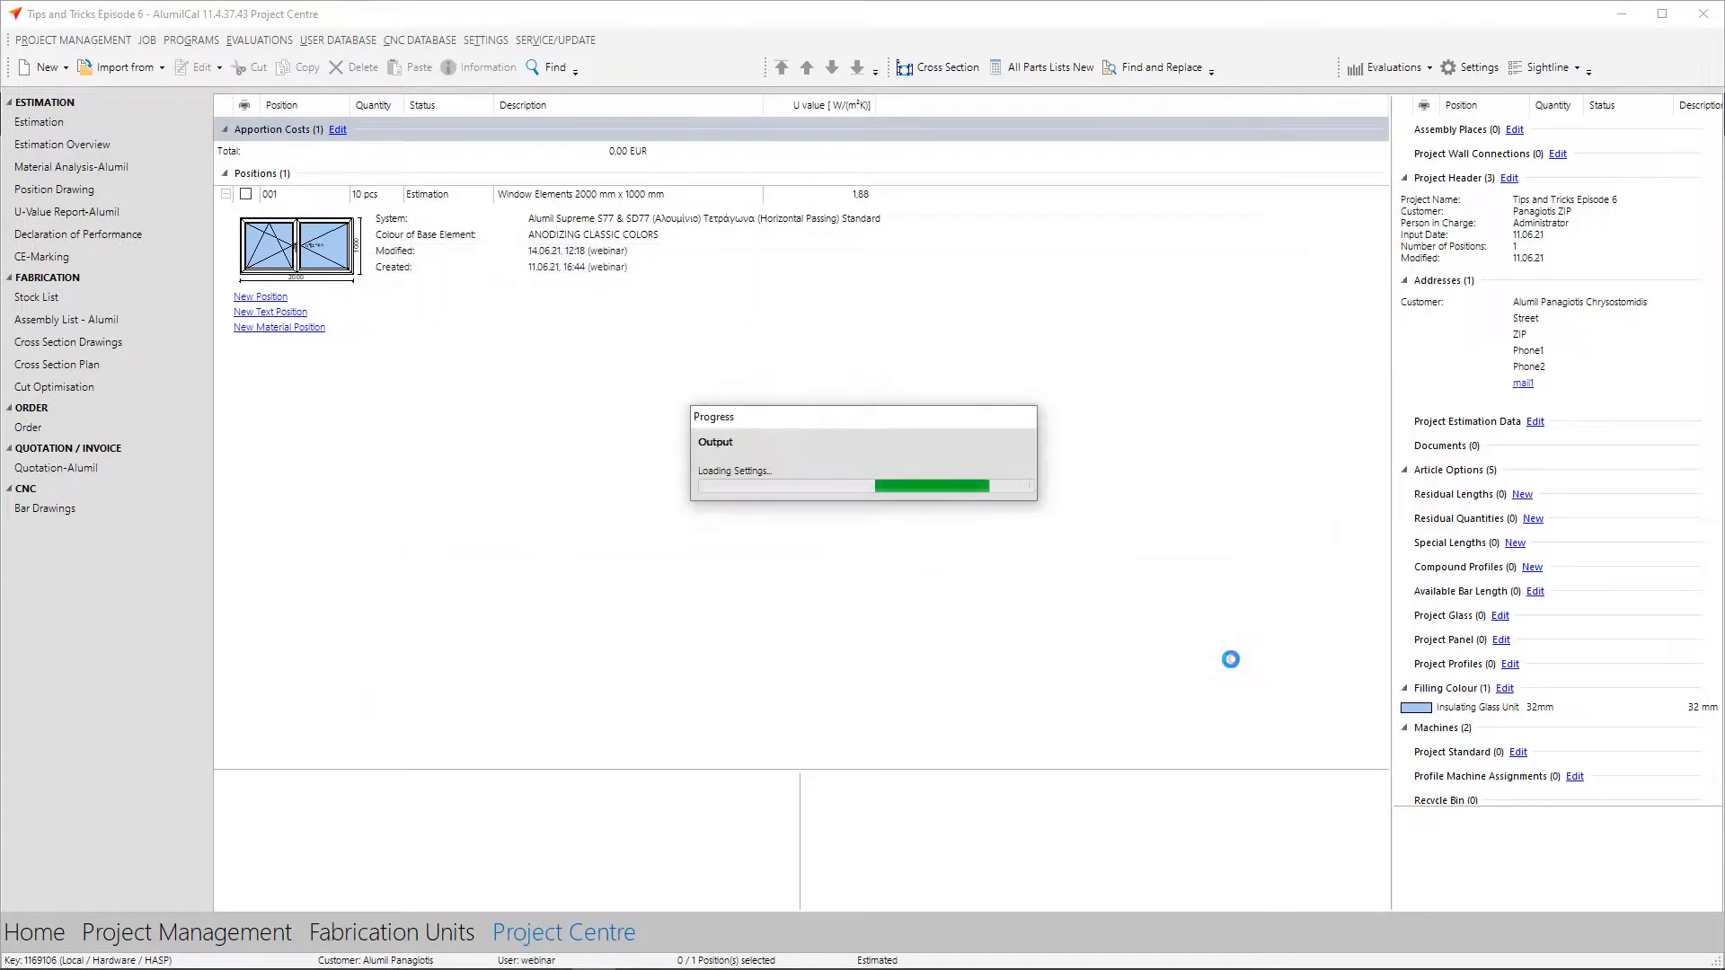